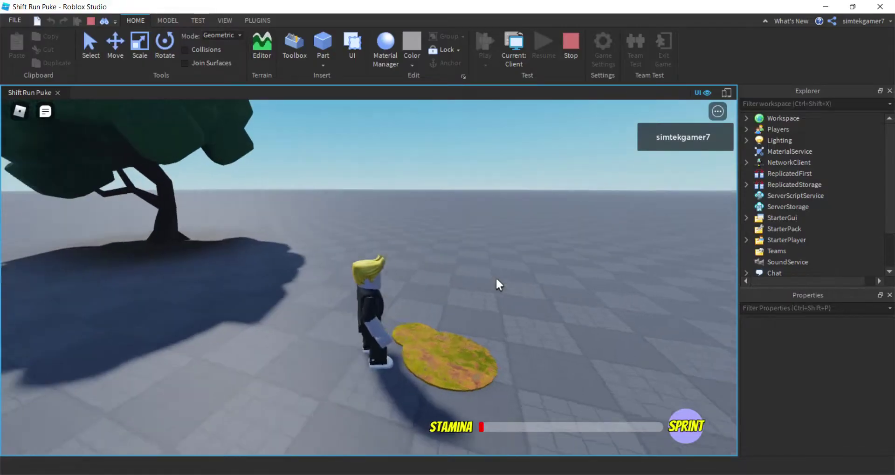
- Sprint forward with W and Shift until stamina runs out, then orbit around the collapsed character
{"action": "key", "text": "w"}
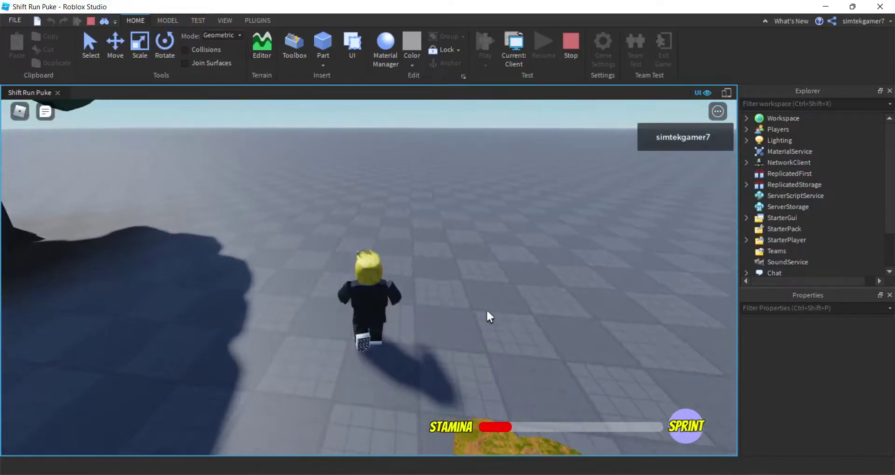
{"action": "key", "text": "shift"}
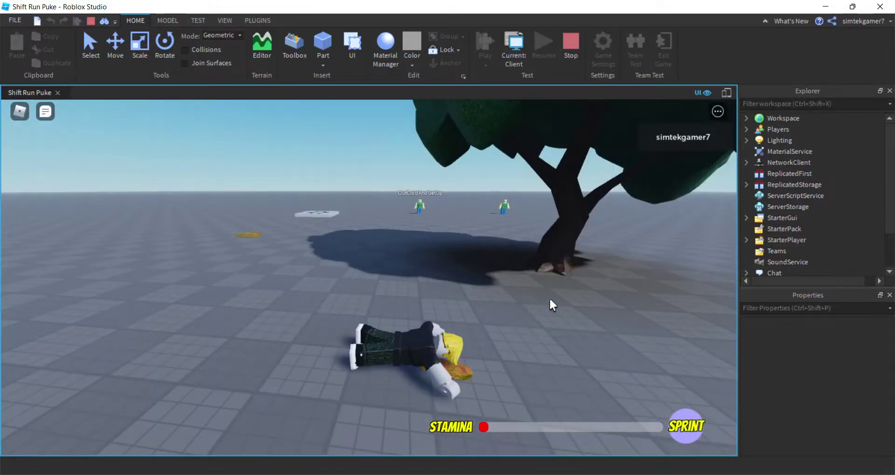
{"action": "right_click_drag", "start_coordinate": [566, 370], "coordinate": [568, 372]}
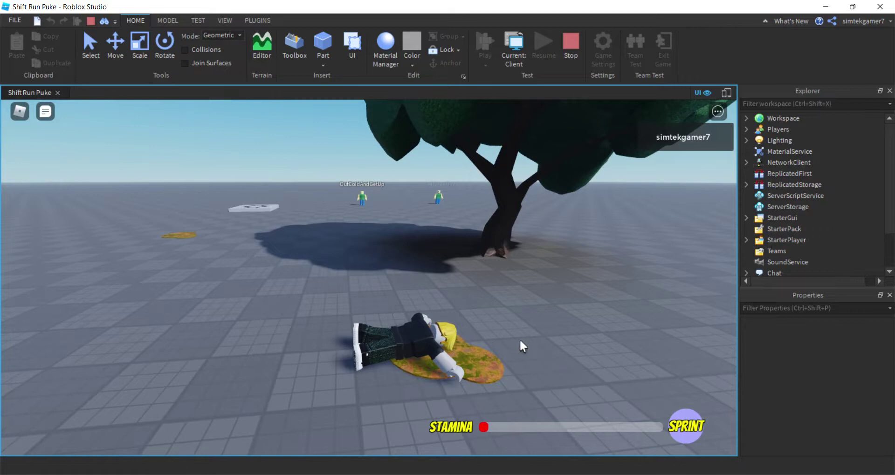
{"action": "right_click_drag", "start_coordinate": [525, 344], "coordinate": [536, 344]}
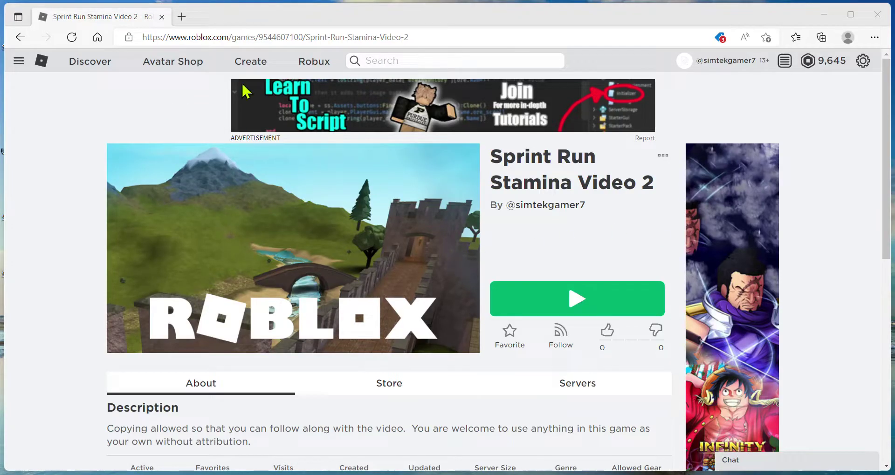
- Launch 'Sprint Run Stamina Video 2' in Studio through the game's '...' menu Edit option
{"action": "left_click", "coordinate": [426, 37]}
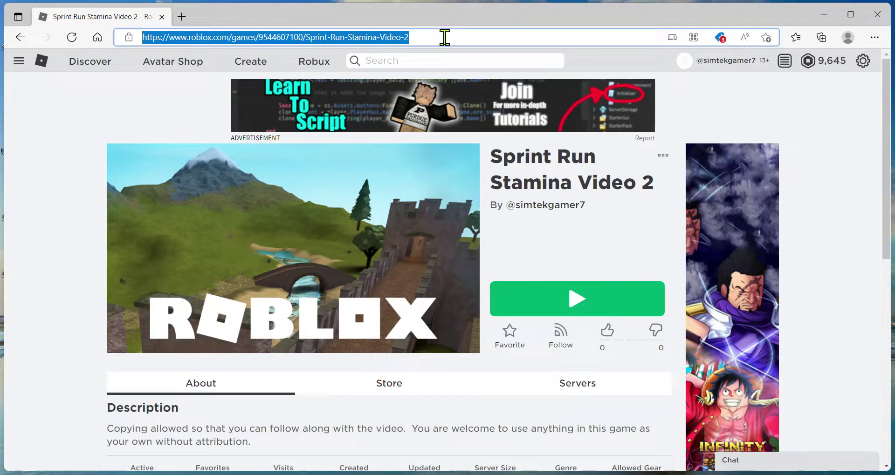
{"action": "left_click", "coordinate": [663, 157]}
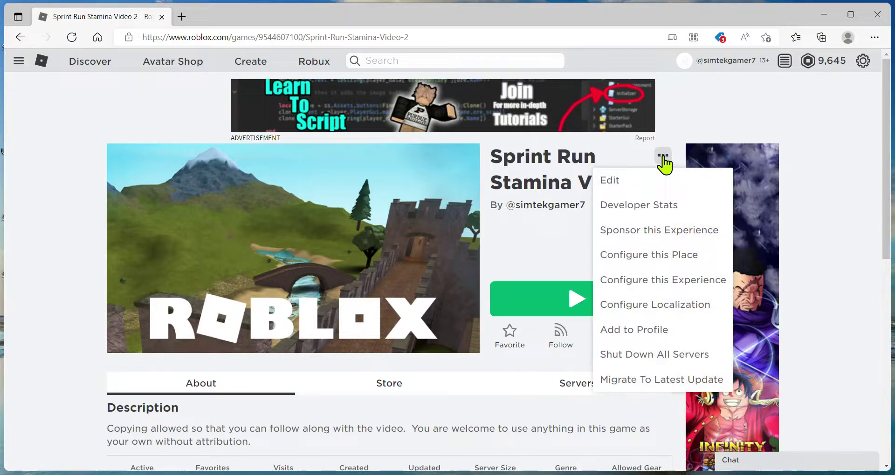
{"action": "left_click", "coordinate": [614, 185]}
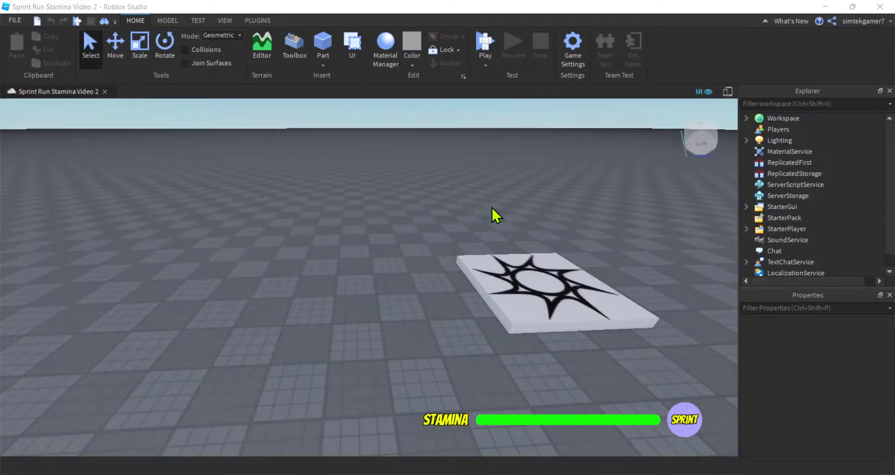
- Hide the stamina bar and sprint button using the viewport's UI visibility toggle
{"action": "right_click_drag", "start_coordinate": [482, 230], "coordinate": [485, 231]}
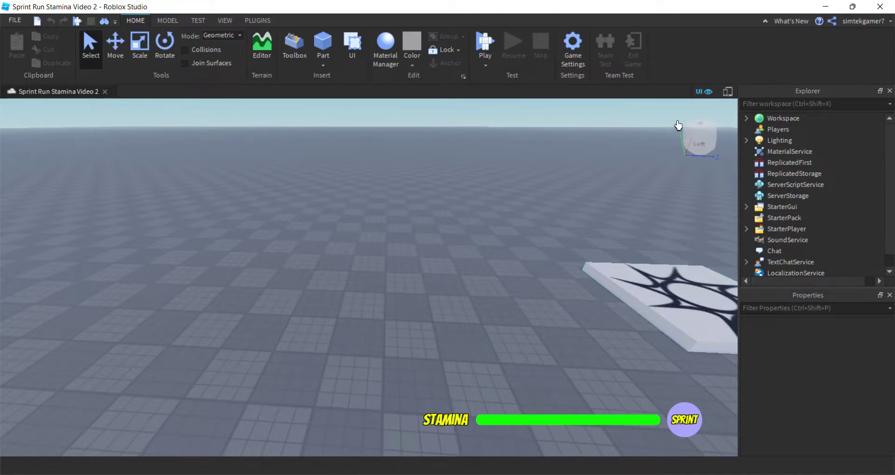
{"action": "left_click", "coordinate": [708, 92]}
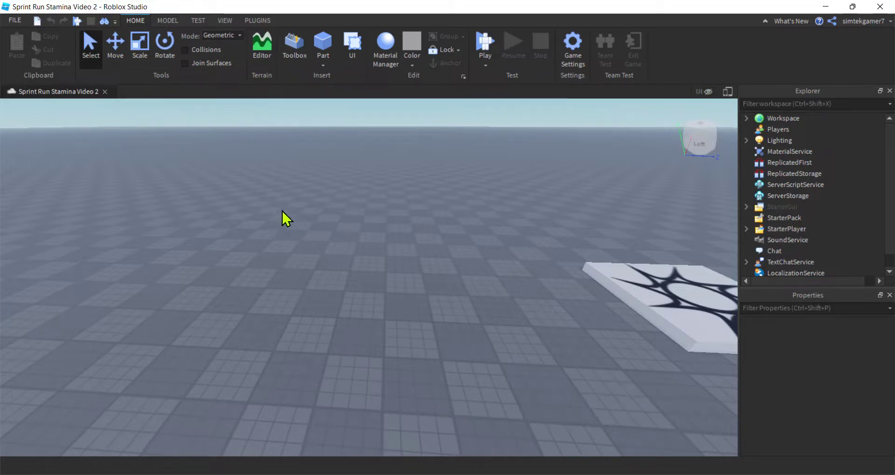
- Insert an R15 Man Rig with the Build Rig plugin and focus the camera on the Dummy
{"action": "left_click", "coordinate": [257, 20]}
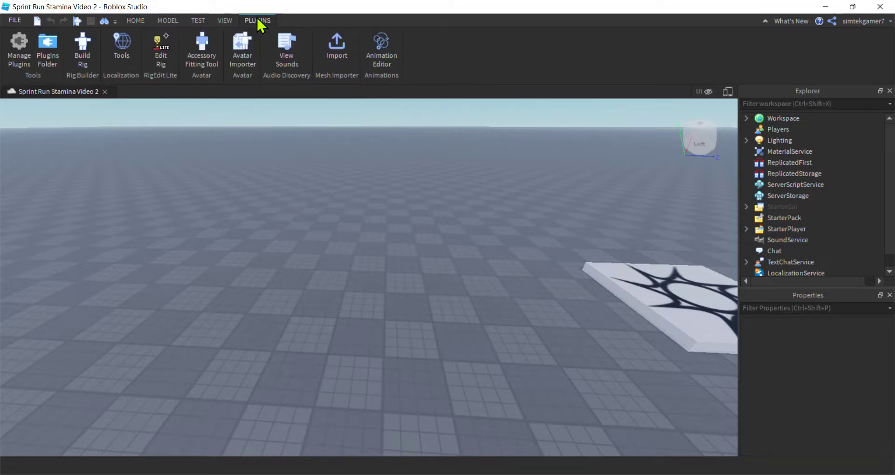
{"action": "left_click", "coordinate": [82, 48]}
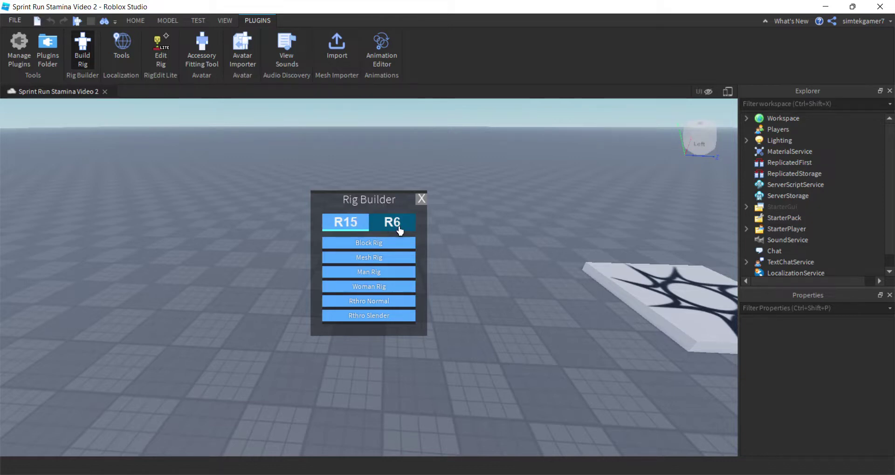
{"action": "left_click", "coordinate": [354, 272]}
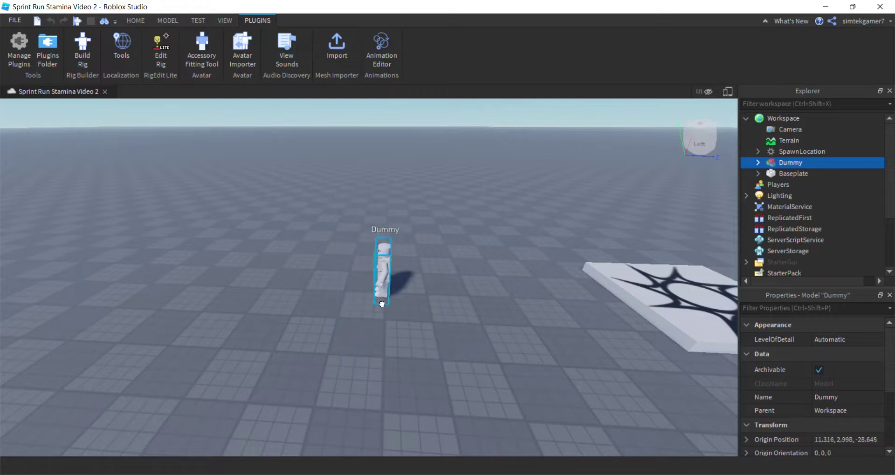
{"action": "key", "text": "f"}
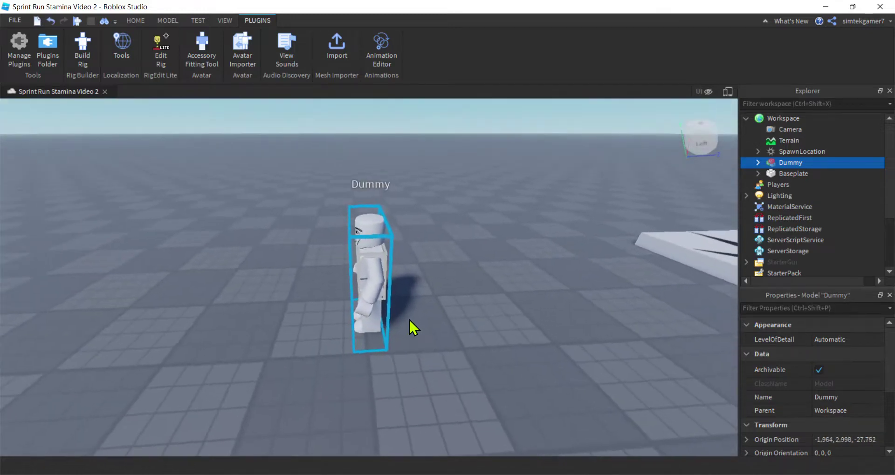
{"action": "right_click_drag", "start_coordinate": [454, 308], "coordinate": [455, 308]}
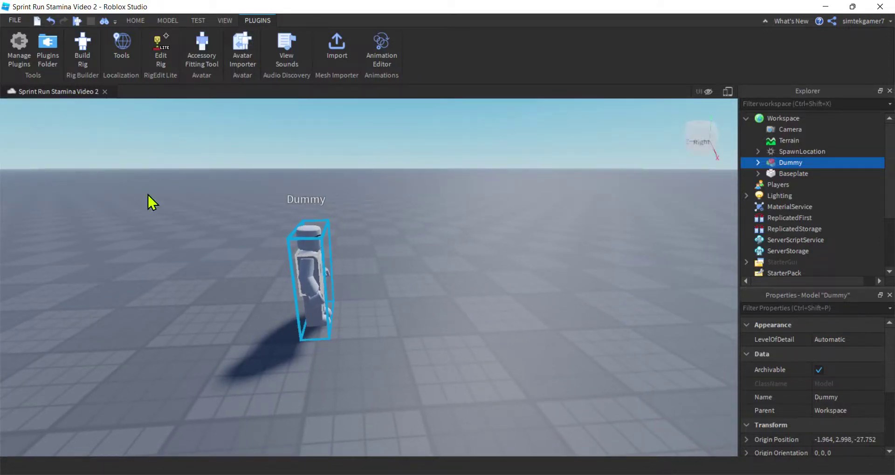
- Create a new animation named 'FacePlant' for the Dummy in the Animation Editor
{"action": "left_click", "coordinate": [375, 52]}
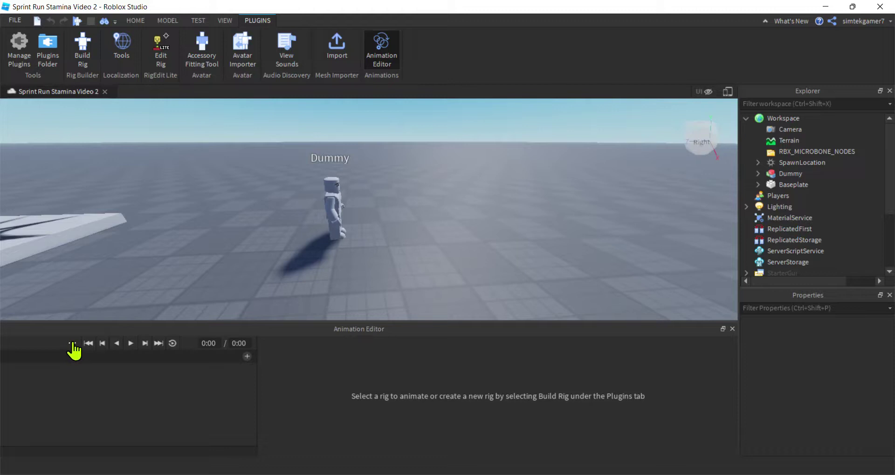
{"action": "left_click", "coordinate": [331, 202]}
{"action": "left_click_drag", "start_coordinate": [427, 381], "coordinate": [308, 378]}
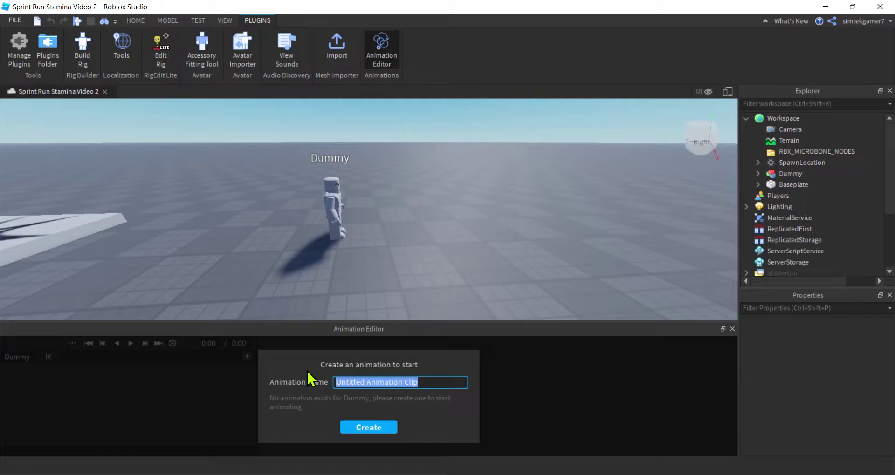
{"action": "type", "text": "Face"}
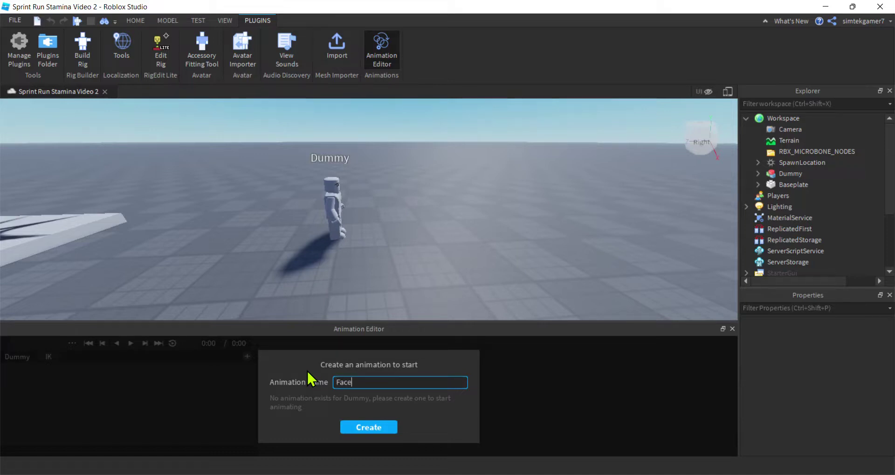
{"action": "type", "text": "Plant"}
{"action": "key", "text": "Return"}
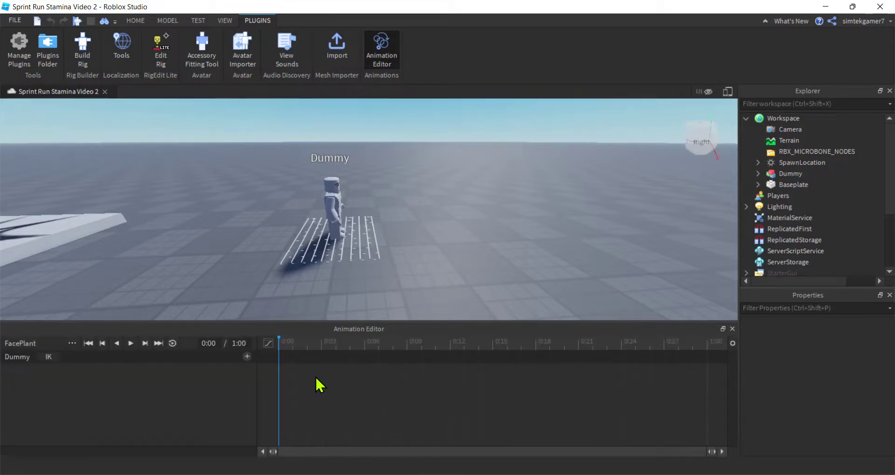
- Set the FacePlant animation's priority to Action
{"action": "left_click", "coordinate": [71, 344]}
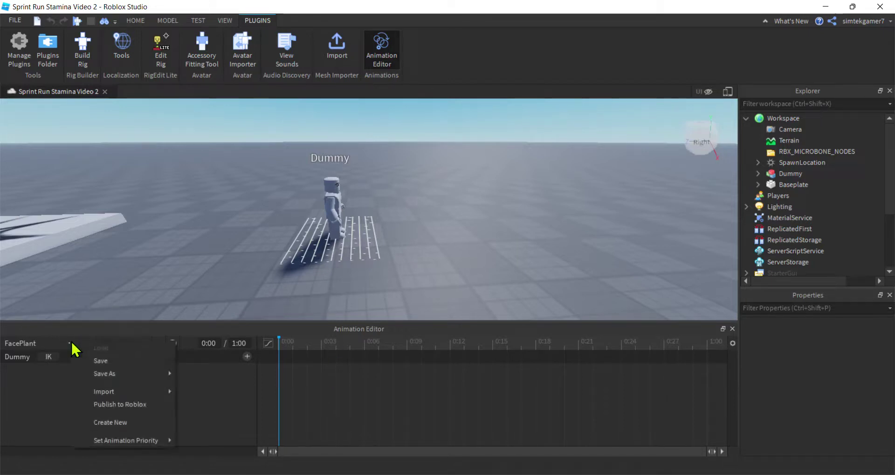
{"action": "mouse_move", "coordinate": [118, 440]}
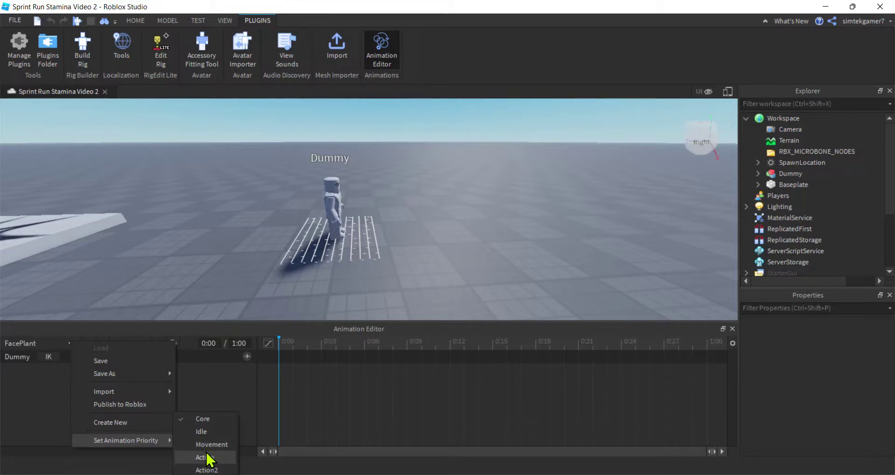
{"action": "left_click", "coordinate": [205, 458]}
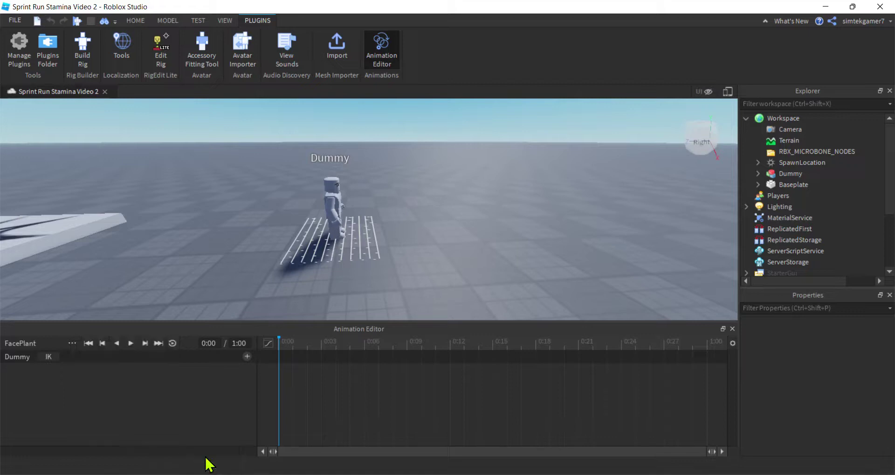
- Save FacePlant and confirm it appears under Dummy > AnimSaves in the Explorer
{"action": "left_click", "coordinate": [71, 344]}
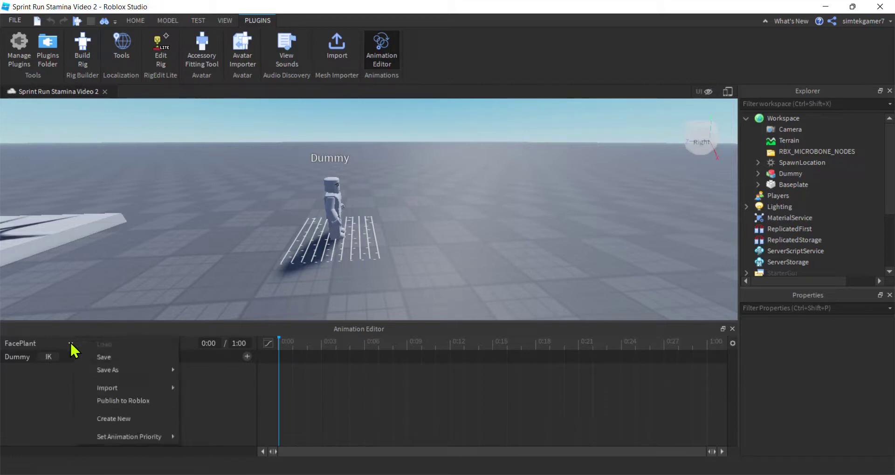
{"action": "left_click", "coordinate": [87, 362]}
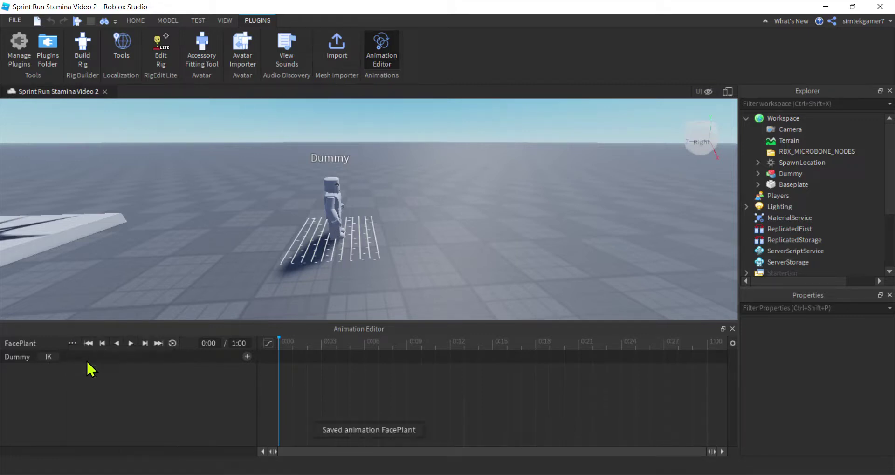
{"action": "left_click", "coordinate": [757, 173]}
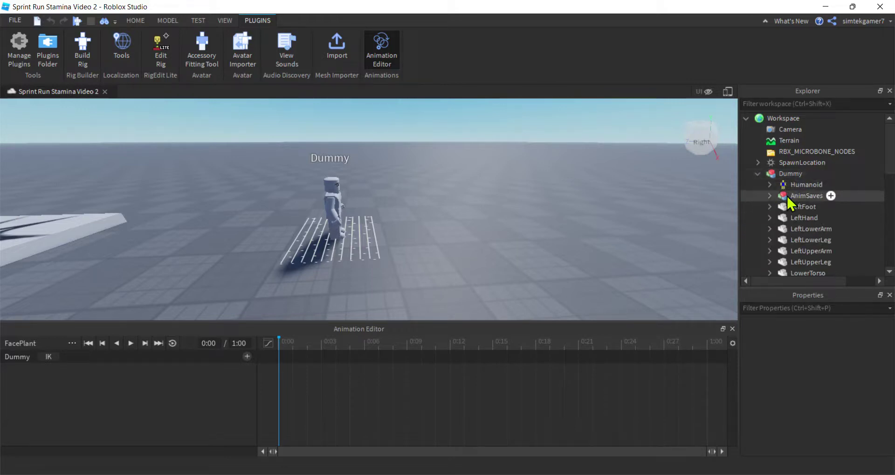
{"action": "left_click", "coordinate": [770, 196]}
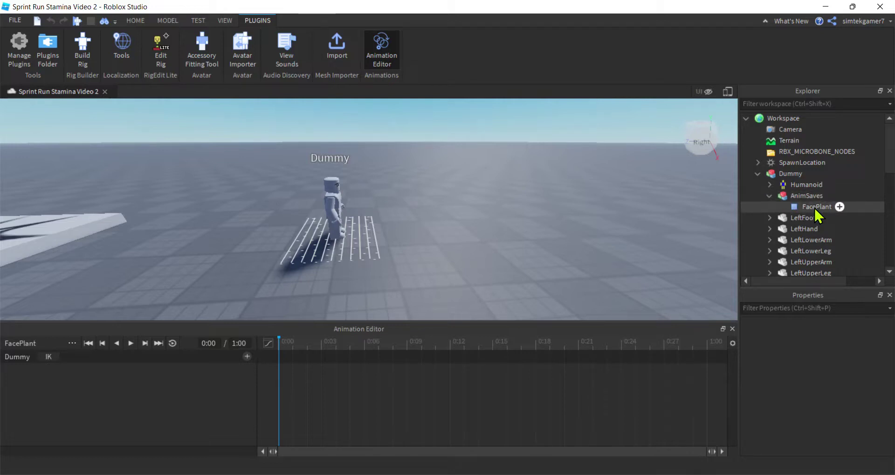
{"action": "left_click", "coordinate": [71, 343]}
{"action": "mouse_move", "coordinate": [124, 354]}
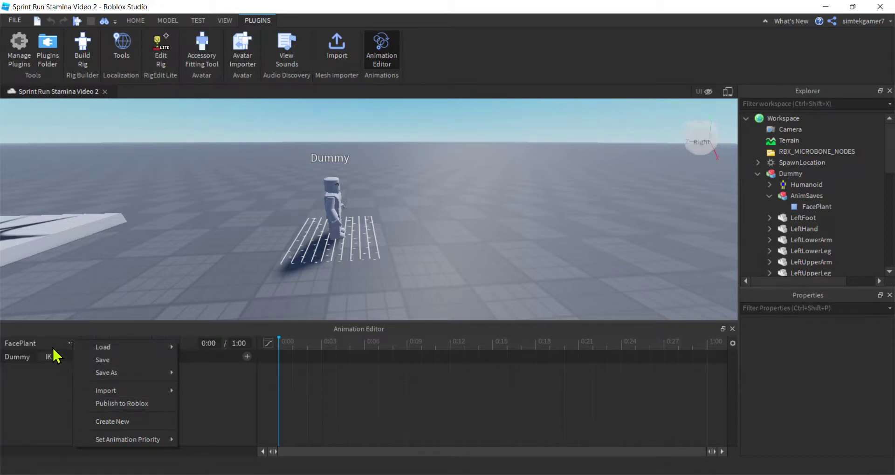
{"action": "left_click", "coordinate": [54, 349]}
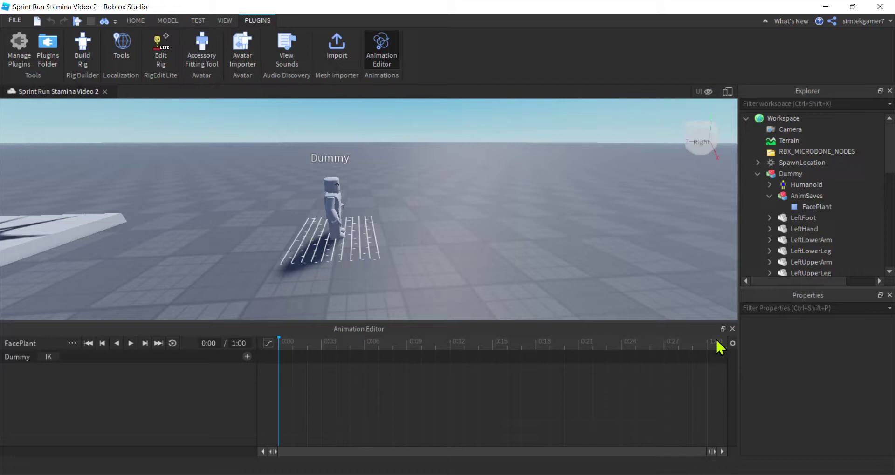
{"action": "left_click", "coordinate": [733, 343]}
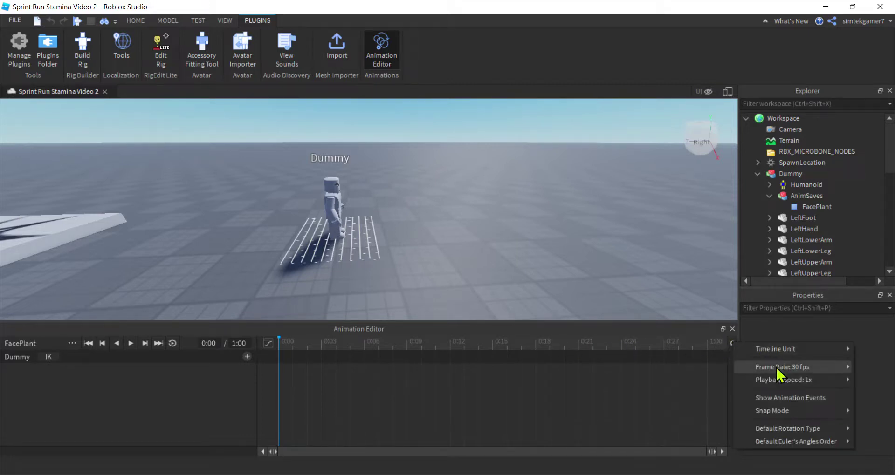
{"action": "mouse_move", "coordinate": [788, 353]}
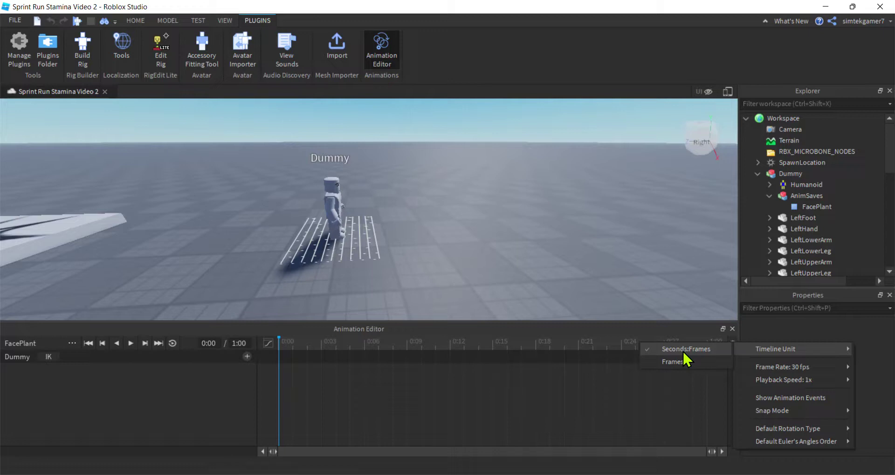
{"action": "mouse_move", "coordinate": [776, 368]}
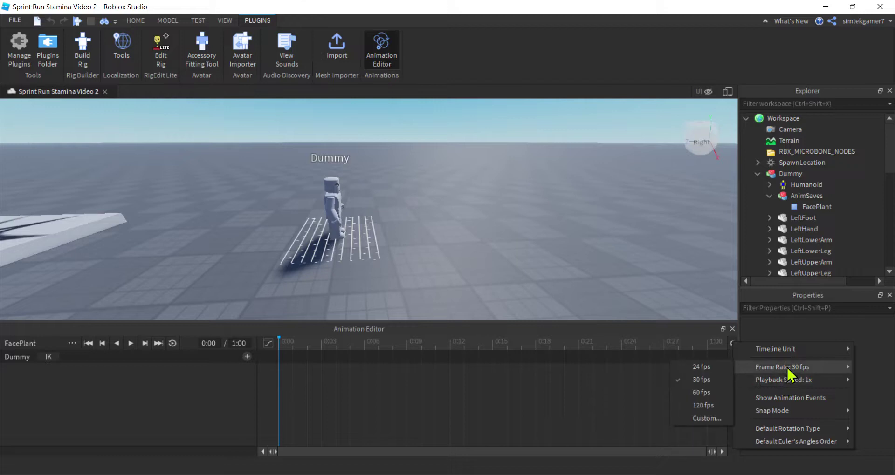
{"action": "mouse_move", "coordinate": [785, 386]}
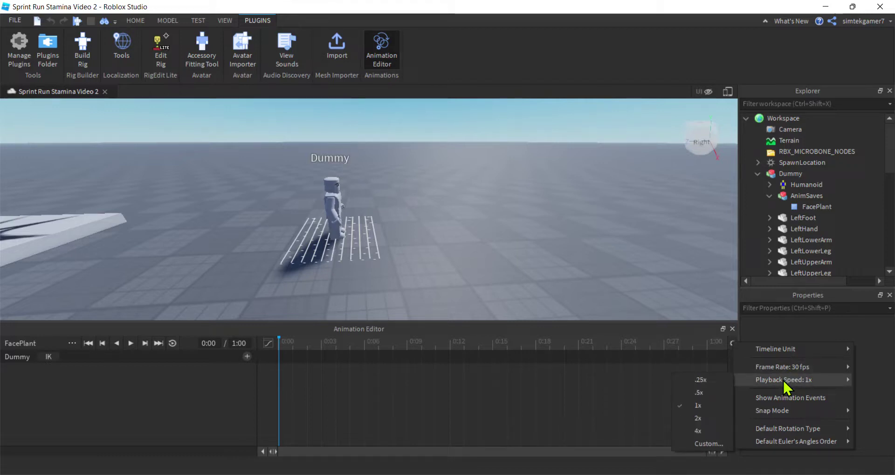
{"action": "left_click", "coordinate": [432, 368]}
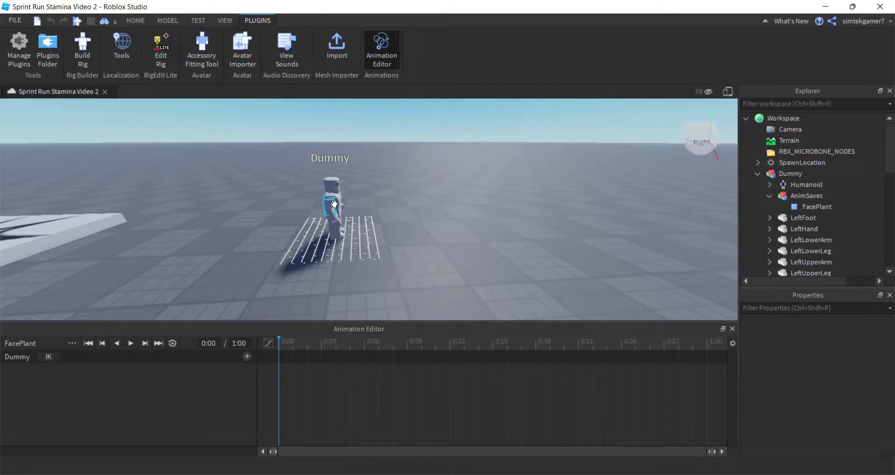
- Use the + next to Dummy and choose Add All to track every body part
{"action": "scroll", "coordinate": [454, 265], "scroll_direction": "down", "scroll_amount": 1}
{"action": "right_click_drag", "start_coordinate": [454, 265], "coordinate": [455, 264]}
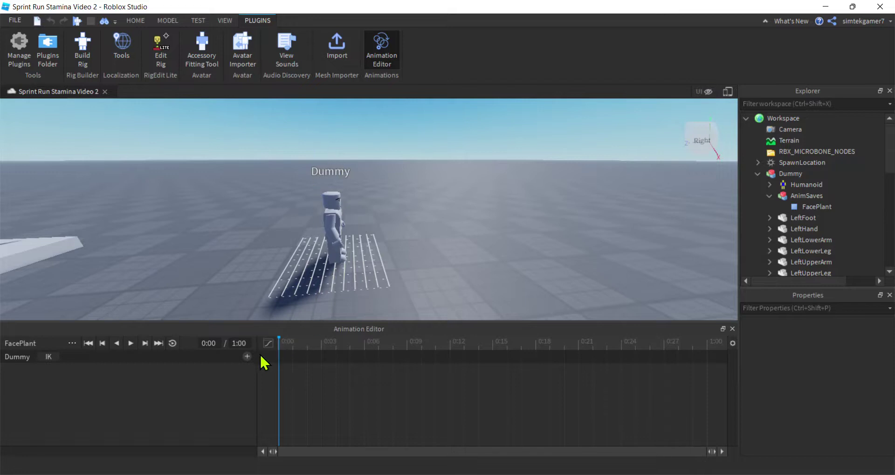
{"action": "left_click", "coordinate": [246, 356]}
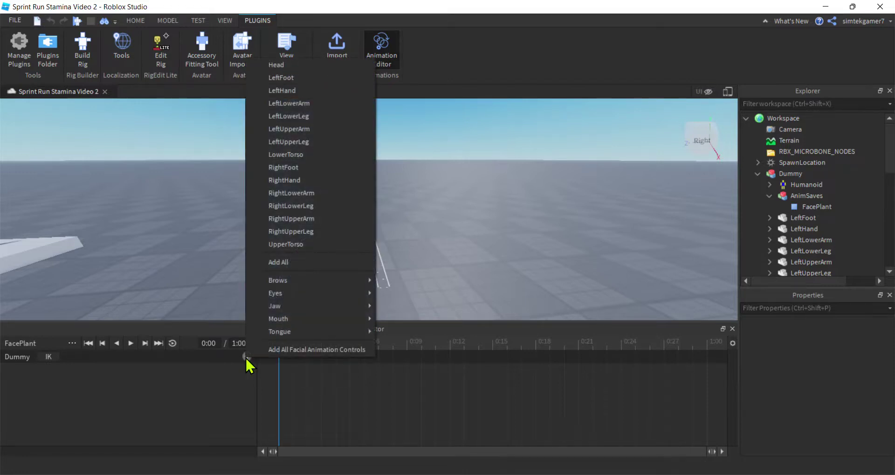
{"action": "left_click", "coordinate": [292, 262]}
{"action": "scroll", "coordinate": [130, 390], "scroll_direction": "down", "scroll_amount": 5}
{"action": "scroll", "coordinate": [131, 392], "scroll_direction": "up", "scroll_amount": 5}
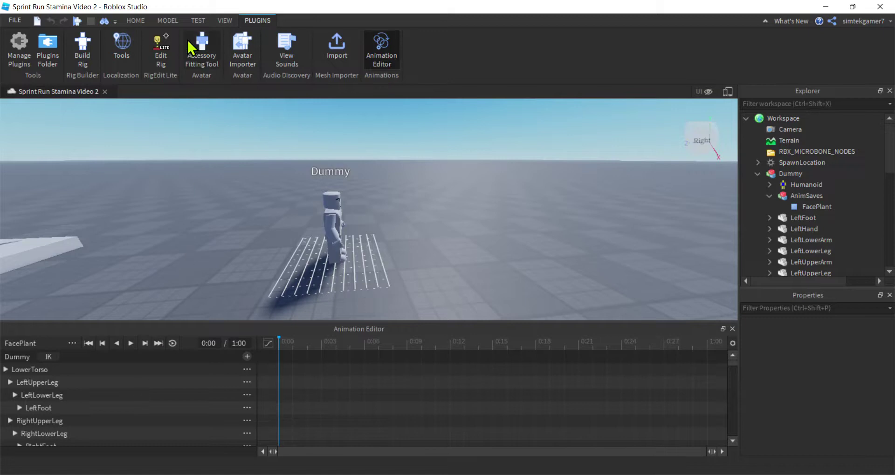
- Select all tracks from LowerTorso to RightHand and rotate them to key 0:00
{"action": "left_click", "coordinate": [166, 22]}
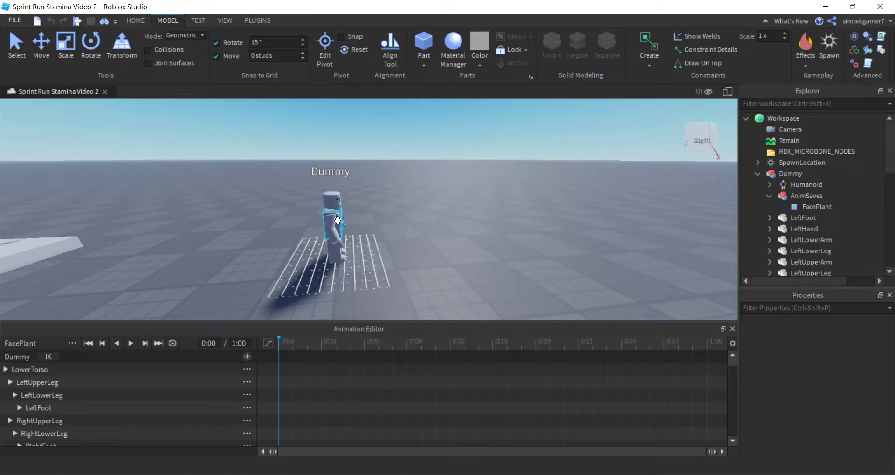
{"action": "left_click", "coordinate": [41, 369]}
{"action": "scroll", "coordinate": [107, 399], "scroll_direction": "down", "scroll_amount": 1}
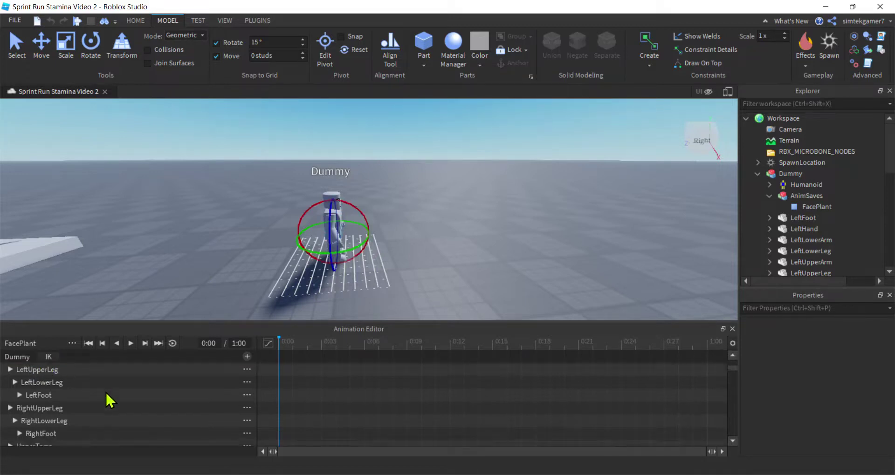
{"action": "scroll", "coordinate": [105, 401], "scroll_direction": "down", "scroll_amount": 9}
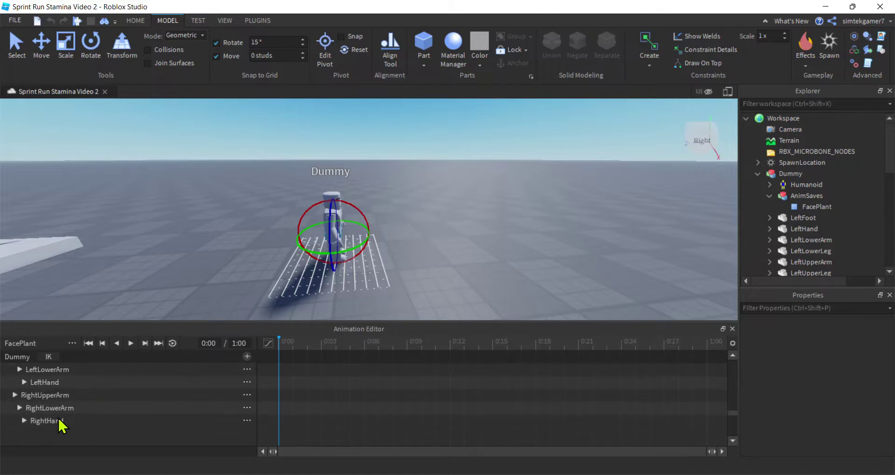
{"action": "left_click", "coordinate": [56, 422], "text": "shift"}
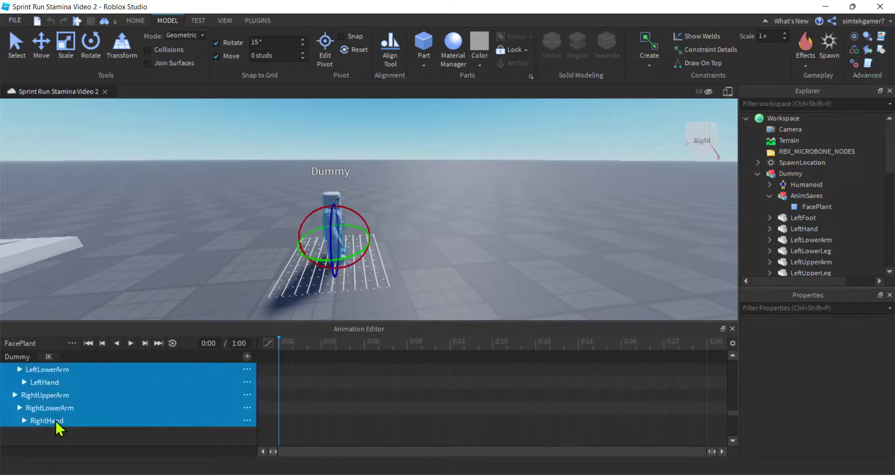
{"action": "scroll", "coordinate": [142, 385], "scroll_direction": "up", "scroll_amount": 5}
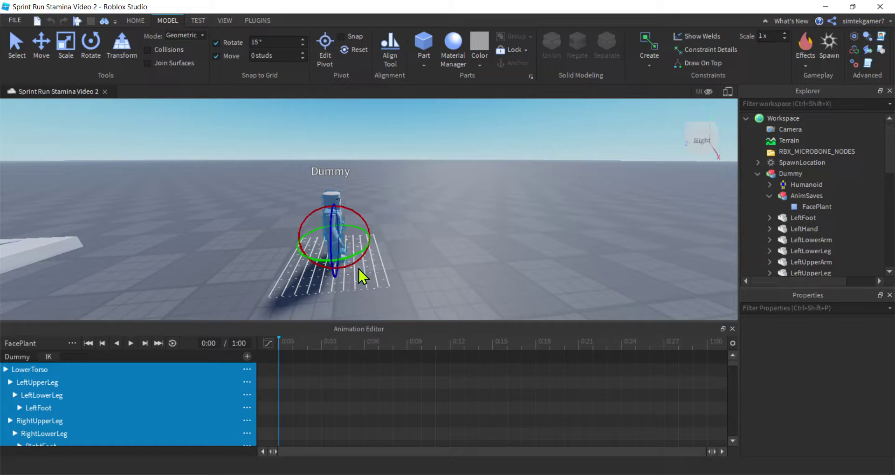
{"action": "left_click_drag", "start_coordinate": [368, 228], "coordinate": [365, 224]}
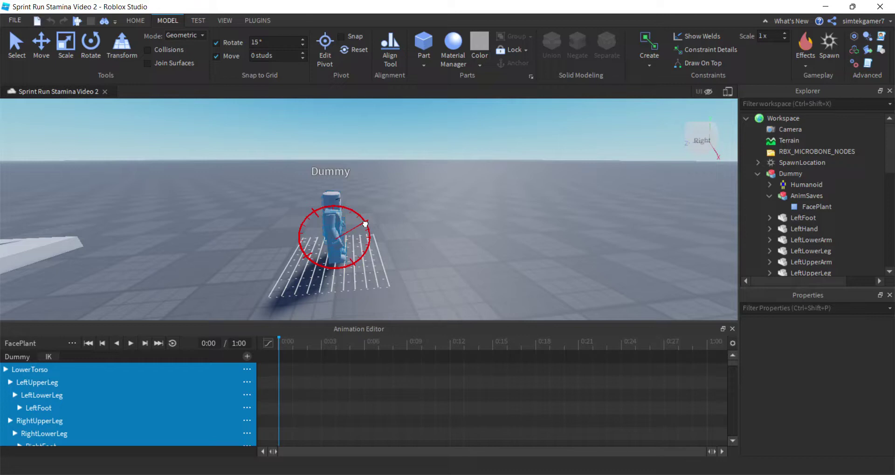
{"action": "left_click_drag", "start_coordinate": [365, 224], "coordinate": [365, 224]}
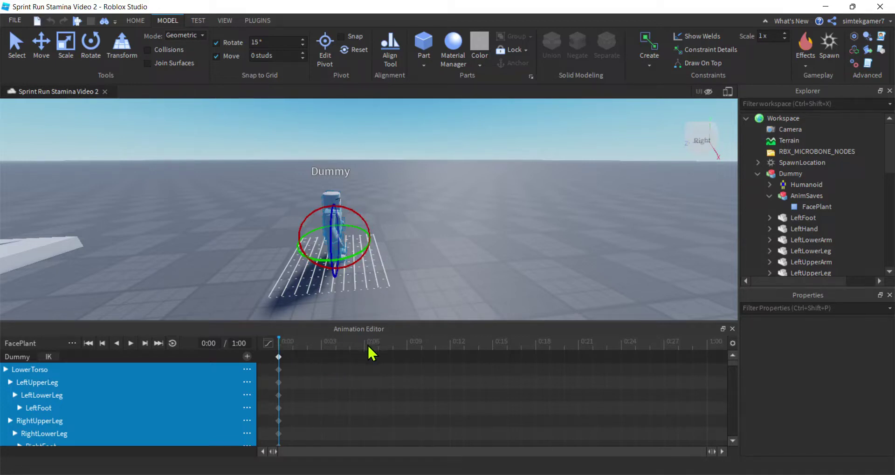
- Move the FacePlant timeline to 0:09 and clear the Dummy's part selection
{"action": "left_click", "coordinate": [407, 348]}
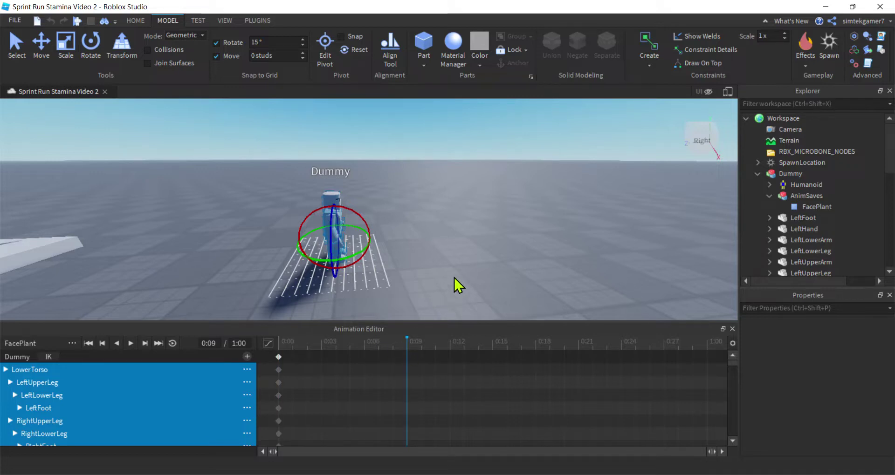
{"action": "right_click_drag", "start_coordinate": [455, 279], "coordinate": [457, 274]}
{"action": "scroll", "coordinate": [462, 279], "scroll_direction": "up", "scroll_amount": 3}
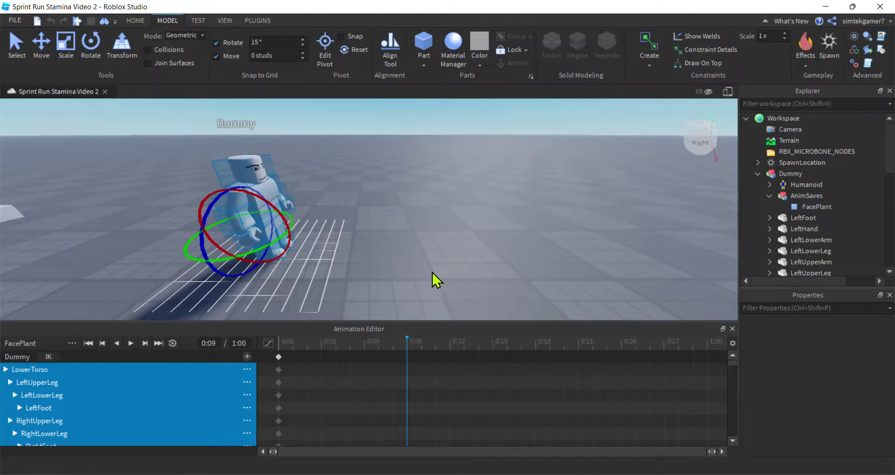
{"action": "left_click", "coordinate": [434, 280]}
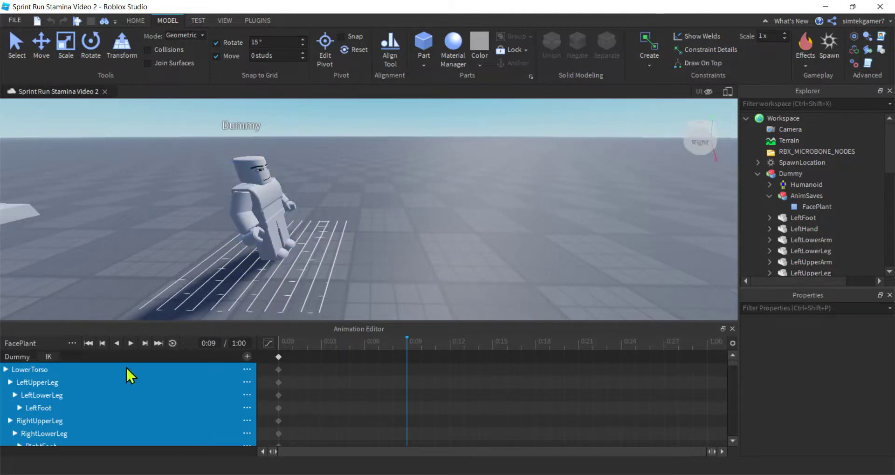
{"action": "left_click", "coordinate": [92, 371]}
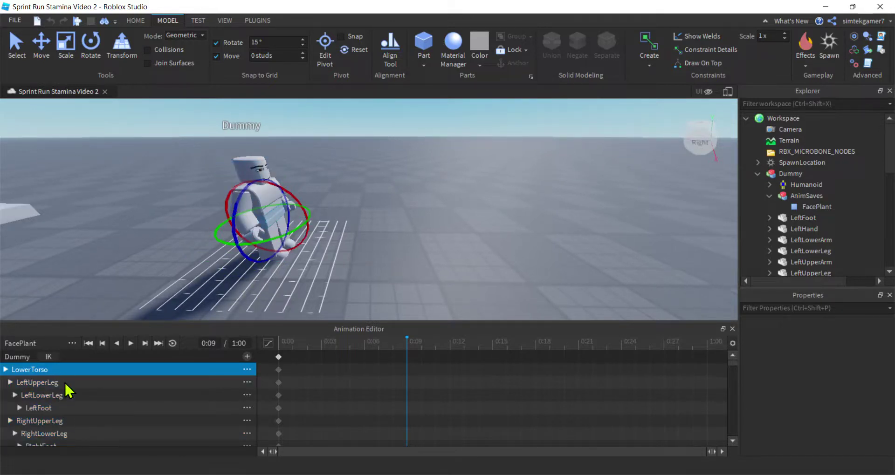
{"action": "left_click", "coordinate": [408, 171]}
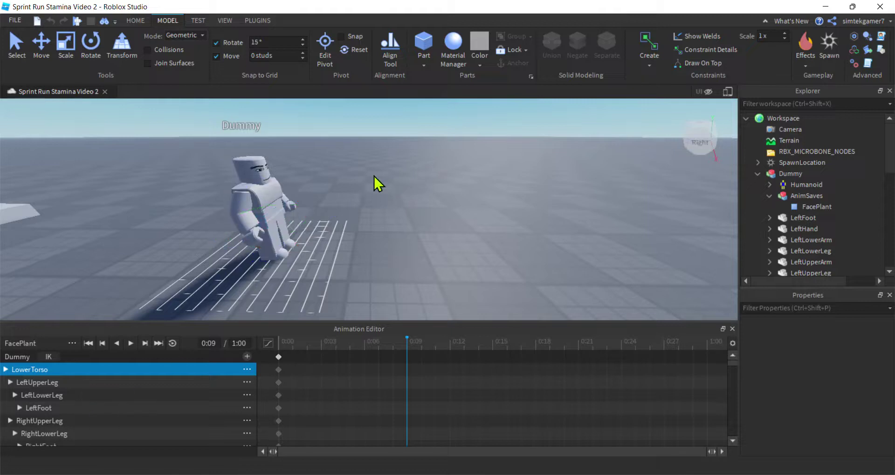
- Pick the Dummy's arm parts, choosing the RightUpperArm and RightLowerArm tracks for posing
{"action": "left_click", "coordinate": [231, 202]}
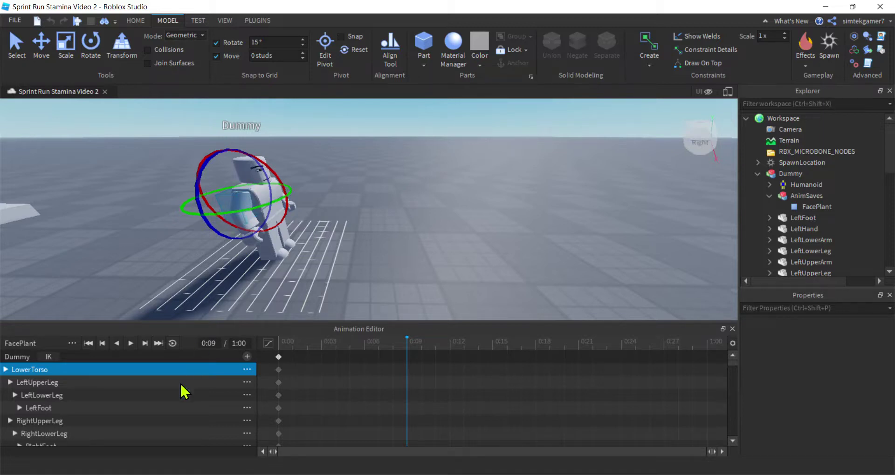
{"action": "scroll", "coordinate": [181, 400], "scroll_direction": "down", "scroll_amount": 2}
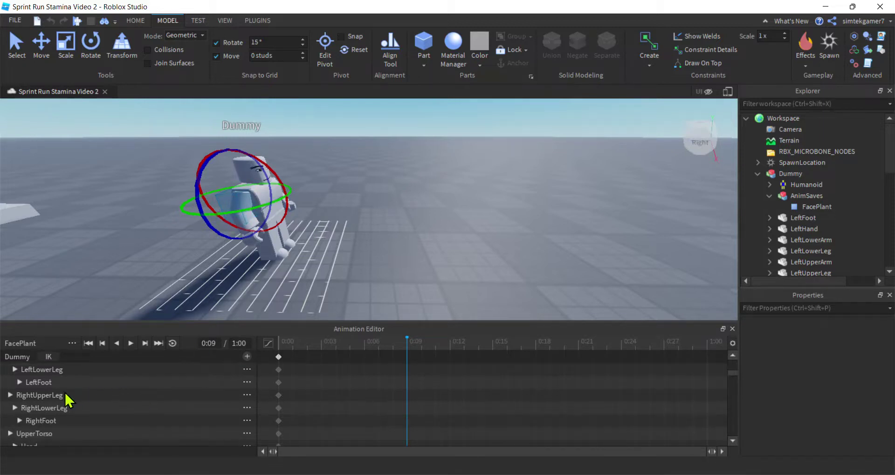
{"action": "scroll", "coordinate": [67, 397], "scroll_direction": "down", "scroll_amount": 4}
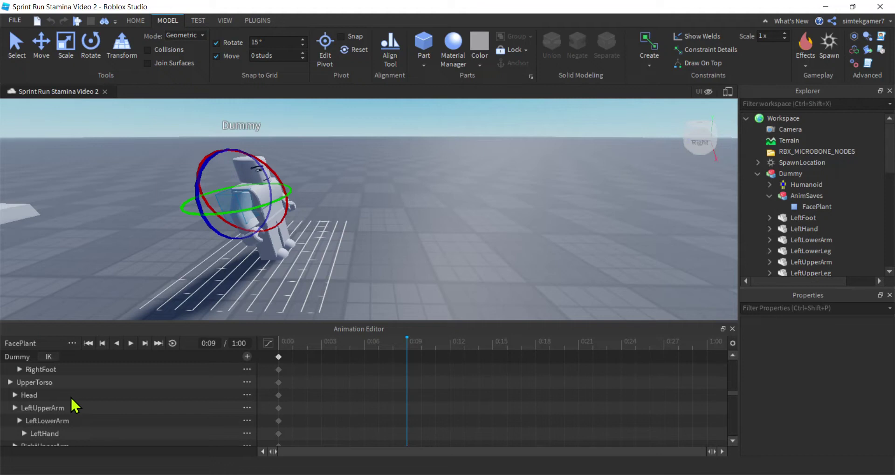
{"action": "scroll", "coordinate": [71, 399], "scroll_direction": "down", "scroll_amount": 3}
{"action": "left_click", "coordinate": [57, 413]}
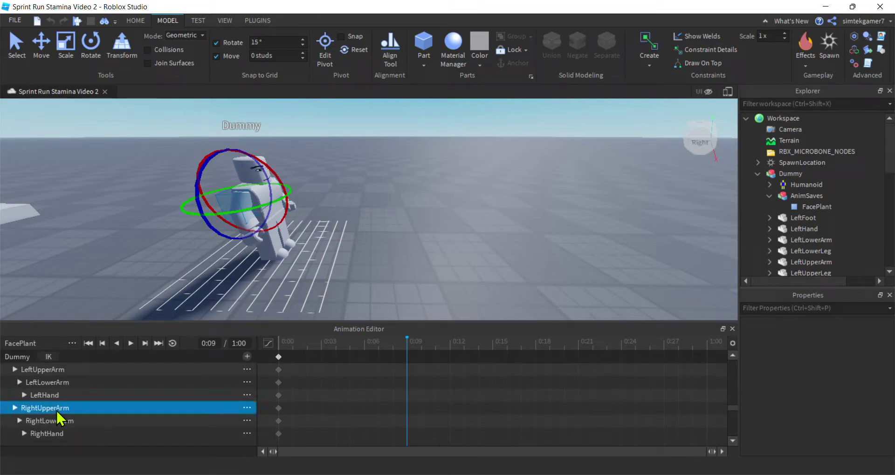
{"action": "left_click", "coordinate": [56, 420]}
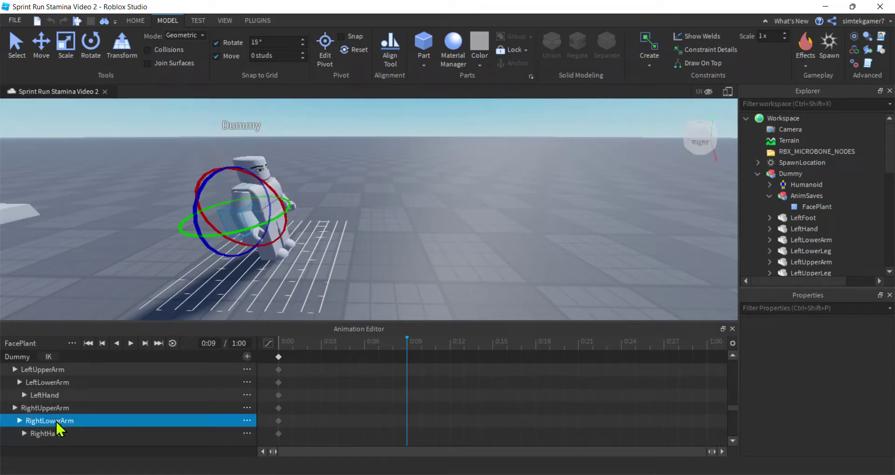
{"action": "left_click", "coordinate": [58, 409]}
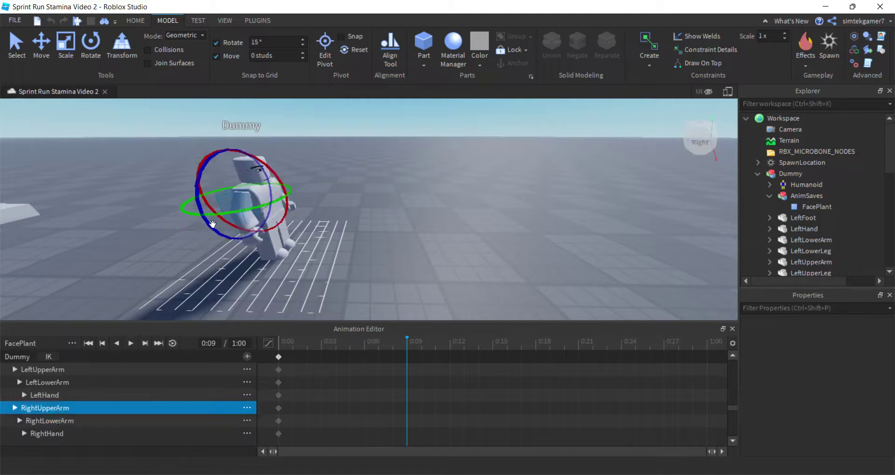
{"action": "left_click", "coordinate": [270, 256]}
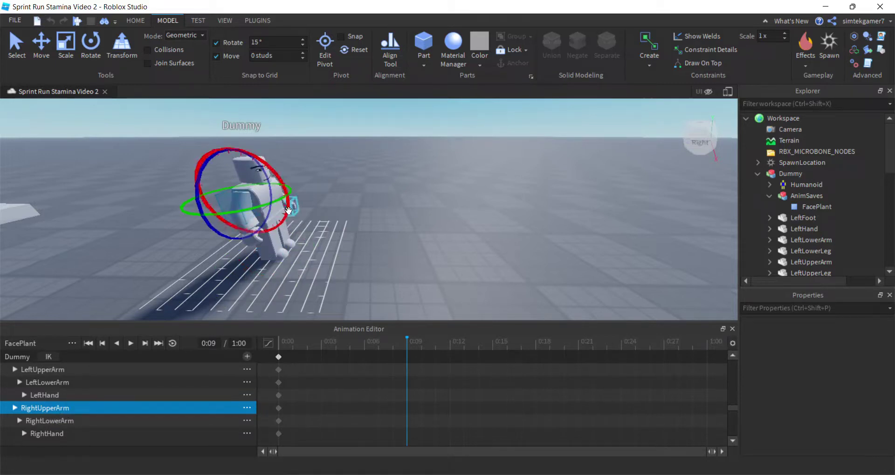
- Rotate the right and left upper arms, keying RightUpperArm and LeftUpperArm at 0:09
{"action": "left_click_drag", "start_coordinate": [288, 210], "coordinate": [282, 171]}
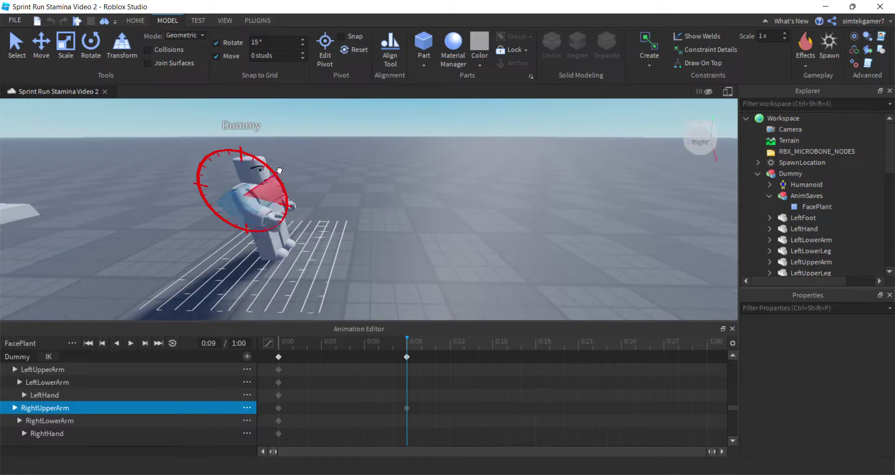
{"action": "right_click_drag", "start_coordinate": [406, 240], "coordinate": [410, 237]}
{"action": "left_click", "coordinate": [381, 205]}
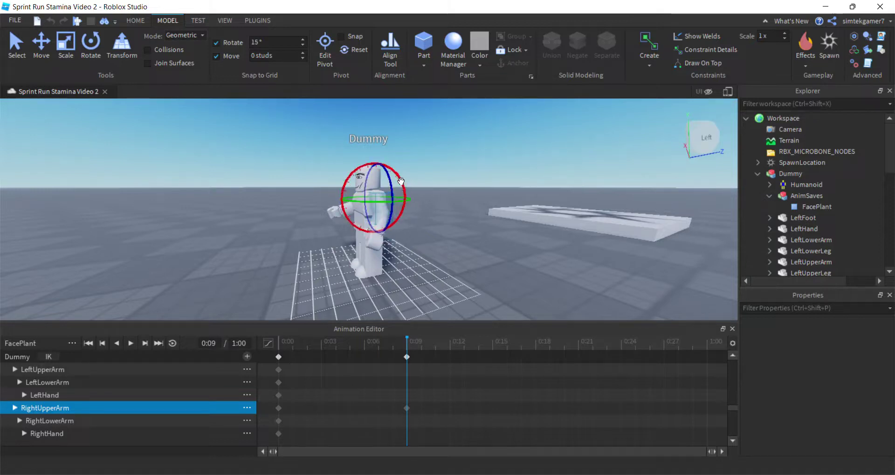
{"action": "left_click_drag", "start_coordinate": [402, 182], "coordinate": [410, 209]}
{"action": "right_click_drag", "start_coordinate": [441, 301], "coordinate": [436, 284]}
{"action": "mouse_move", "coordinate": [374, 193]}
{"action": "left_mouse_down"}
{"action": "mouse_move", "coordinate": [364, 207]}
{"action": "mouse_move", "coordinate": [377, 203]}
{"action": "left_mouse_up"}
{"action": "left_click", "coordinate": [398, 220]}
- Rotate the right arm further and bend the lower arm, keying RightLowerArm at 0:09
{"action": "left_click", "coordinate": [355, 199]}
{"action": "left_click_drag", "start_coordinate": [383, 205], "coordinate": [338, 220]}
{"action": "left_click", "coordinate": [293, 240]}
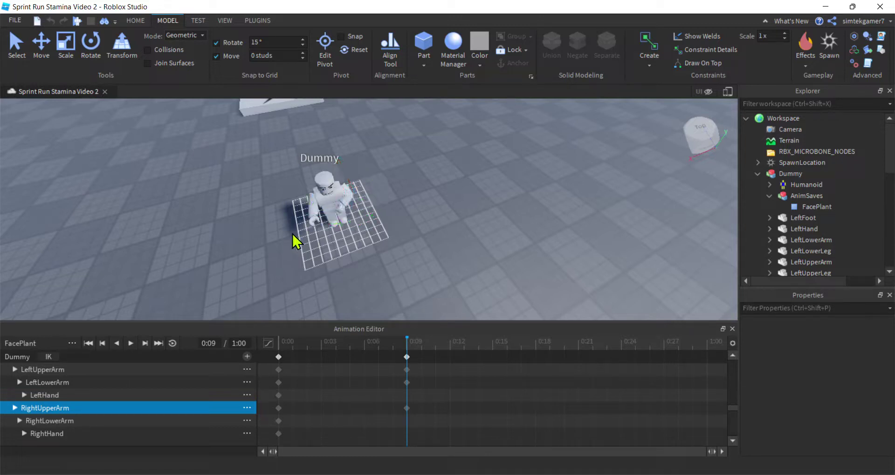
{"action": "left_click", "coordinate": [310, 213]}
{"action": "left_click_drag", "start_coordinate": [283, 230], "coordinate": [310, 232]}
{"action": "scroll", "coordinate": [379, 265], "scroll_direction": "down", "scroll_amount": 1}
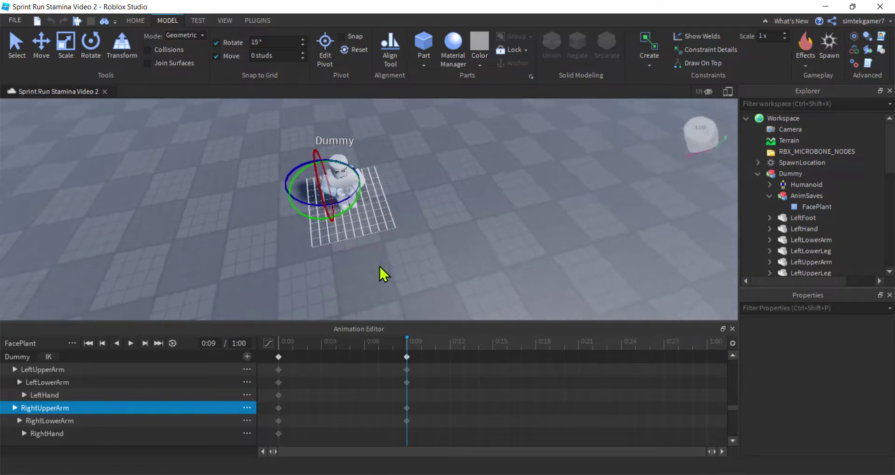
{"action": "right_click_drag", "start_coordinate": [380, 267], "coordinate": [380, 267]}
{"action": "left_click", "coordinate": [380, 267]}
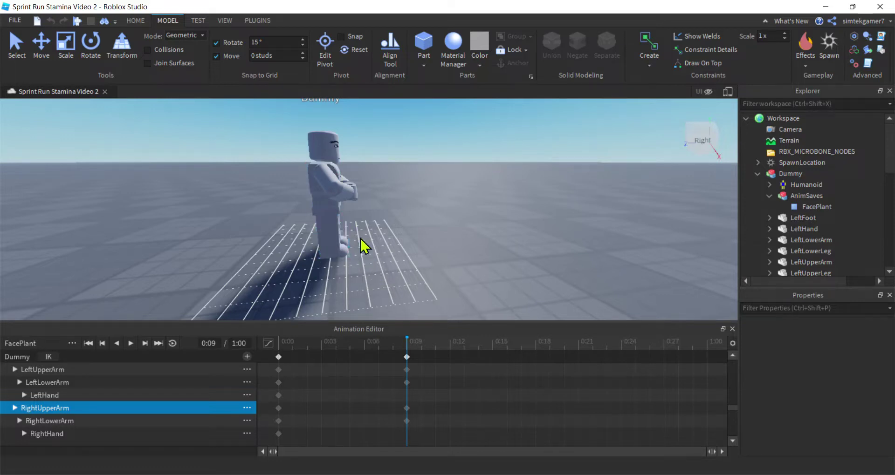
- Rotate the Dummy's leg into a kneeling position at 0:09
{"action": "left_click", "coordinate": [329, 238]}
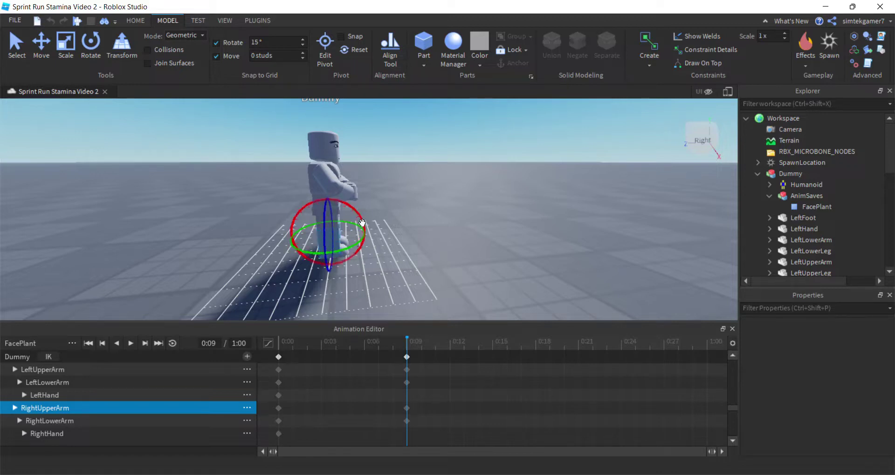
{"action": "left_click_drag", "start_coordinate": [362, 222], "coordinate": [357, 259]}
{"action": "left_click", "coordinate": [364, 280]}
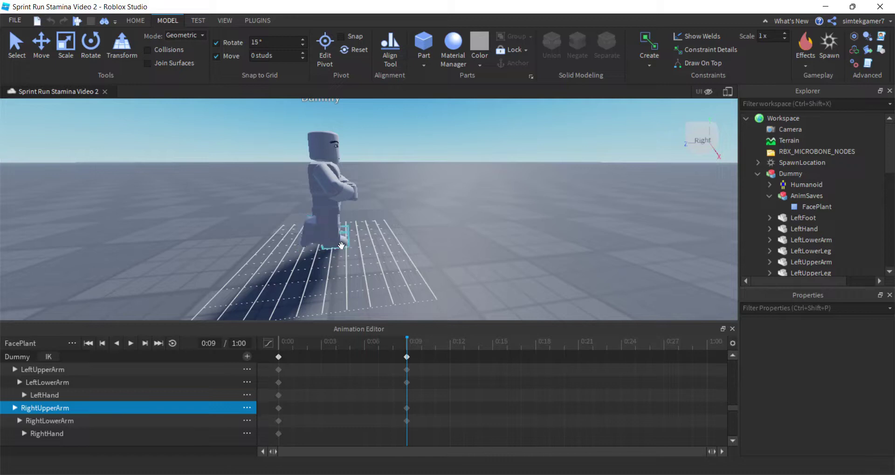
- Bend the Dummy's right arm around its red axis at 0:09
{"action": "left_click", "coordinate": [304, 239]}
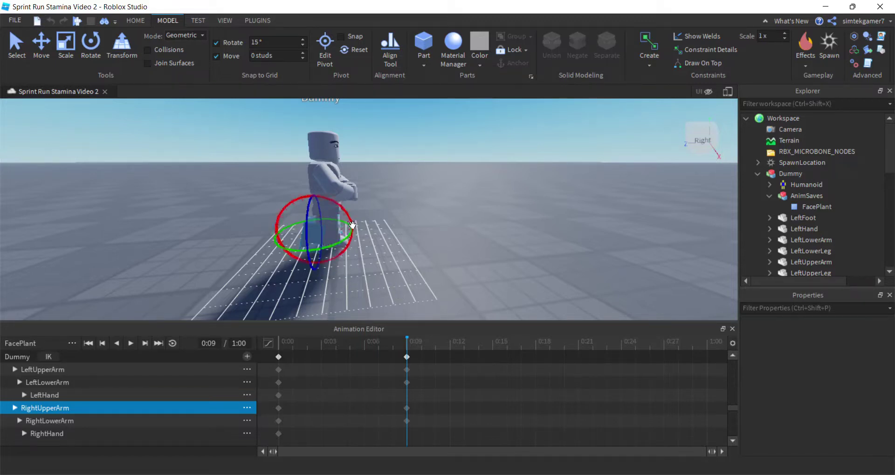
{"action": "left_click_drag", "start_coordinate": [353, 225], "coordinate": [350, 241]}
{"action": "right_click_drag", "start_coordinate": [400, 253], "coordinate": [440, 266]}
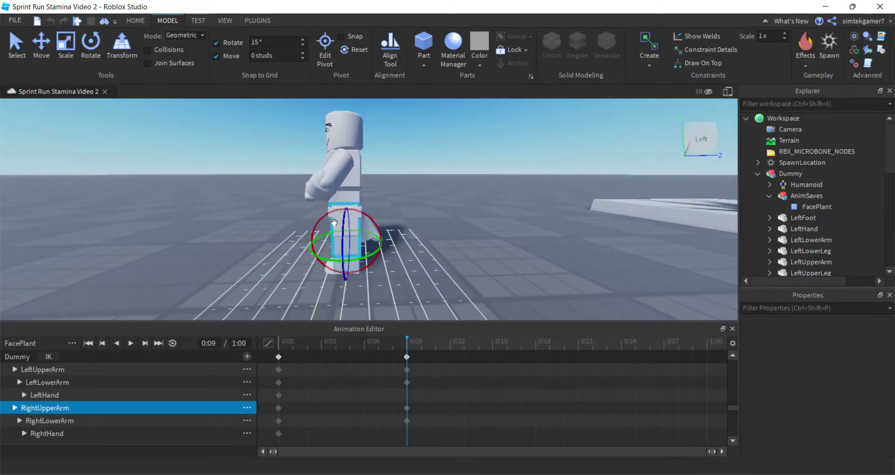
{"action": "left_click_drag", "start_coordinate": [324, 222], "coordinate": [340, 265]}
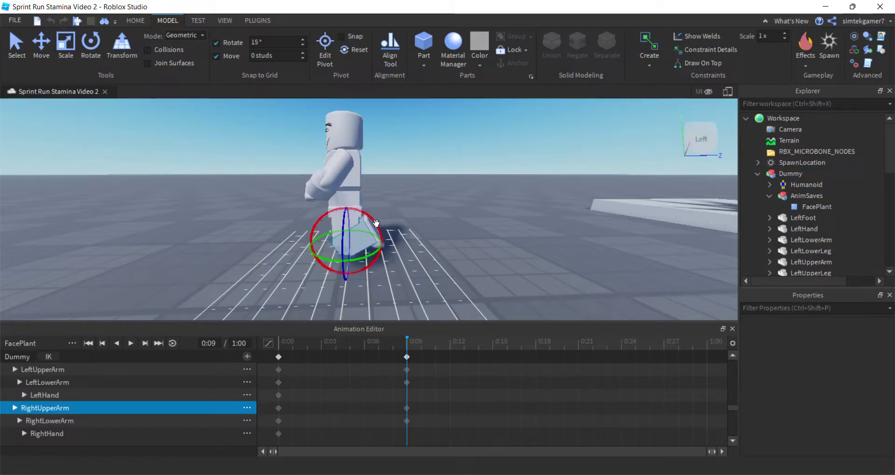
{"action": "left_click_drag", "start_coordinate": [378, 232], "coordinate": [401, 266]}
{"action": "left_click", "coordinate": [401, 266]}
{"action": "left_click", "coordinate": [375, 248]}
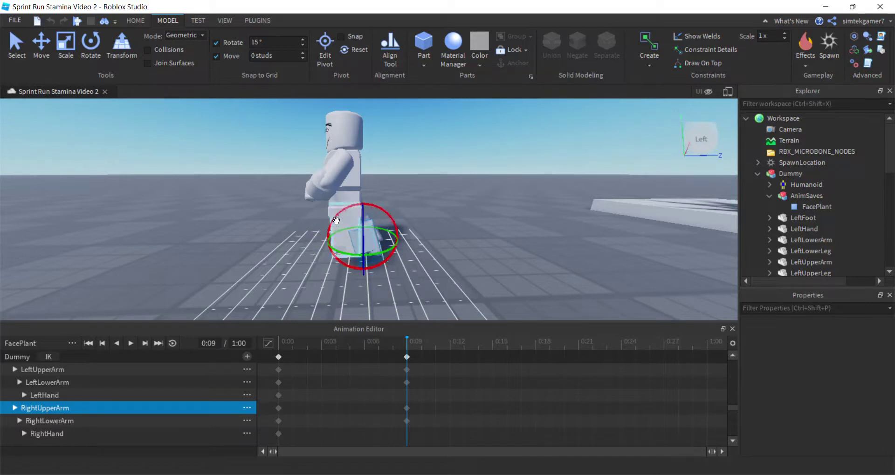
{"action": "left_click_drag", "start_coordinate": [332, 229], "coordinate": [334, 233]}
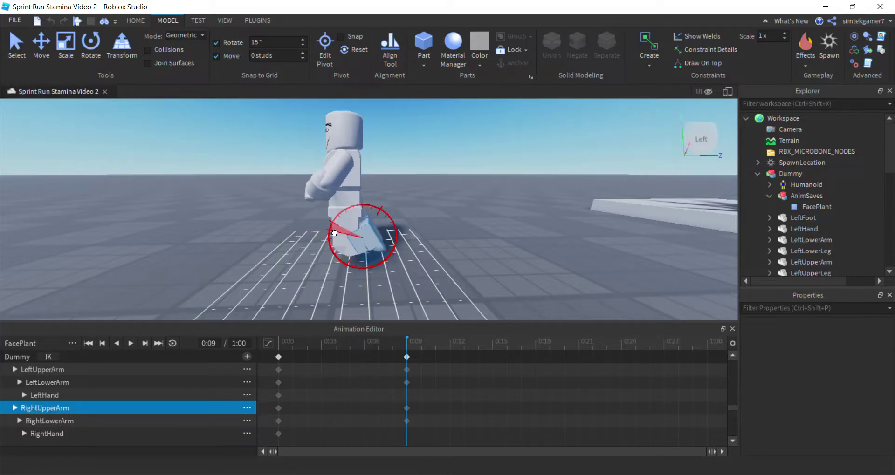
{"action": "left_click_drag", "start_coordinate": [334, 233], "coordinate": [425, 263]}
{"action": "right_click_drag", "start_coordinate": [425, 263], "coordinate": [421, 279]}
- Continue animation editing after the Automatic Save to AnimSaves
{"action": "scroll", "coordinate": [418, 276], "scroll_direction": "down", "scroll_amount": 3}
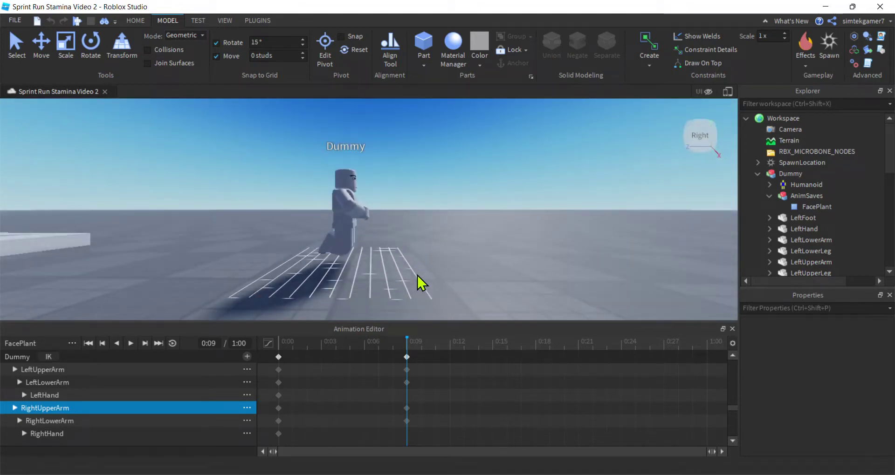
{"action": "left_click", "coordinate": [340, 227]}
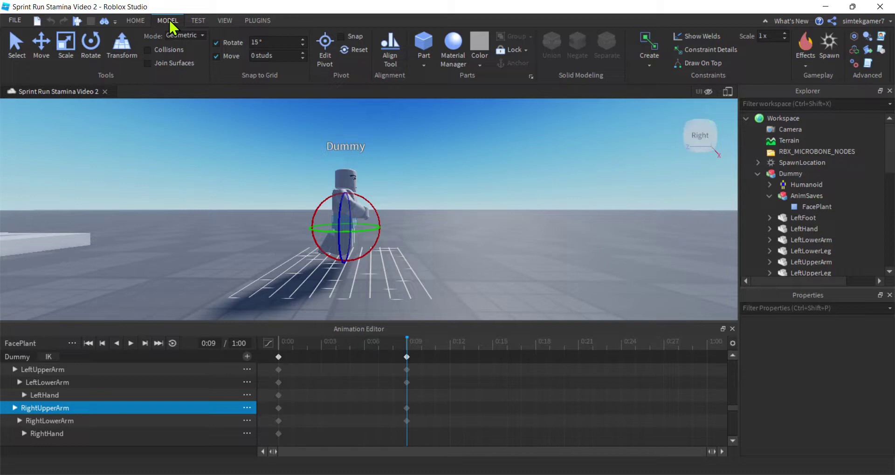
{"action": "left_click", "coordinate": [41, 48]}
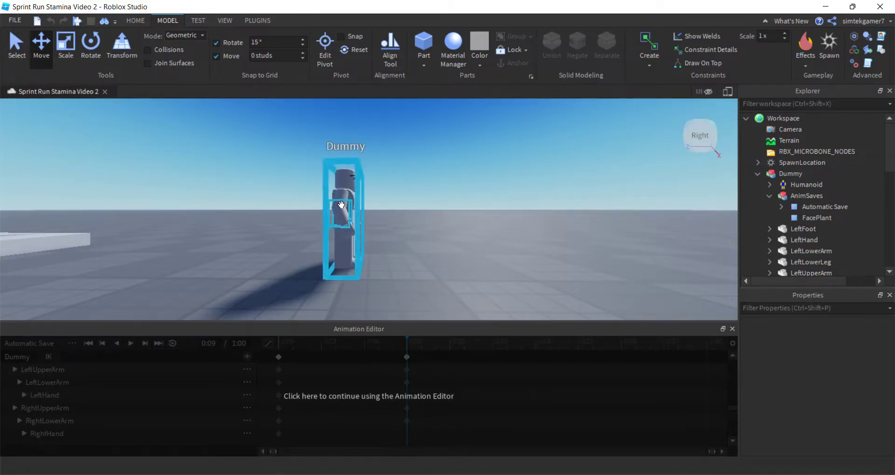
{"action": "left_click", "coordinate": [365, 241]}
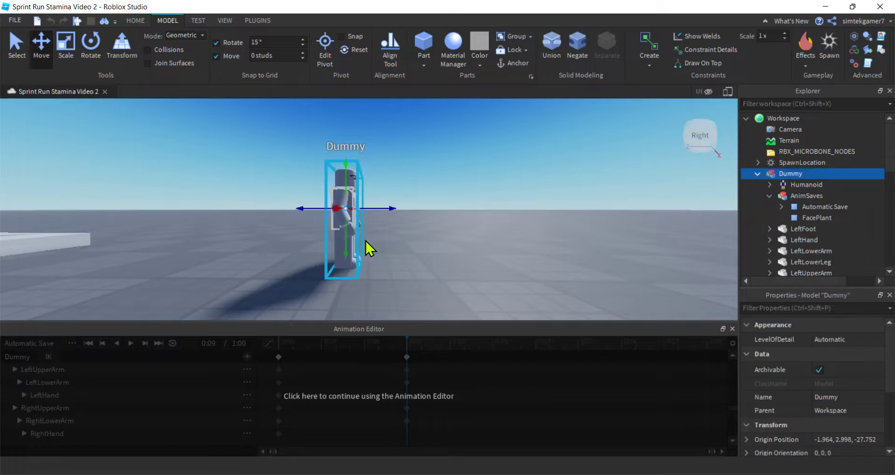
{"action": "left_click", "coordinate": [404, 388]}
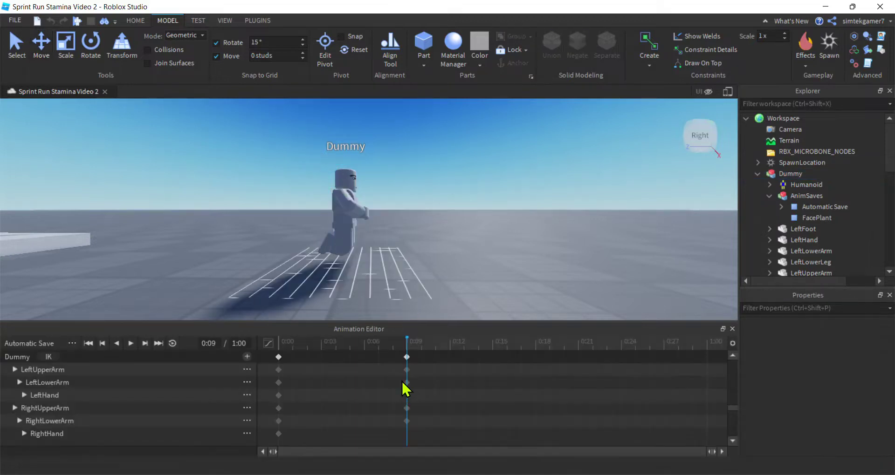
- Rotate the Dummy's lower torso forward at 0:09
{"action": "left_click", "coordinate": [337, 226]}
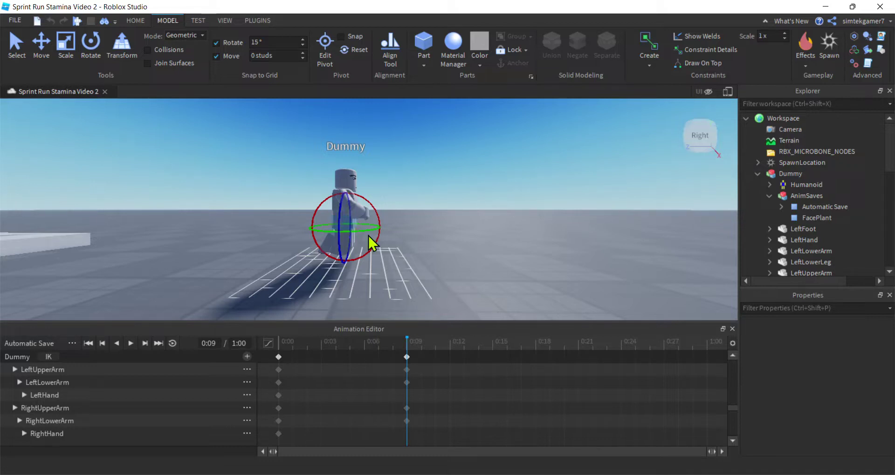
{"action": "left_click", "coordinate": [386, 238]}
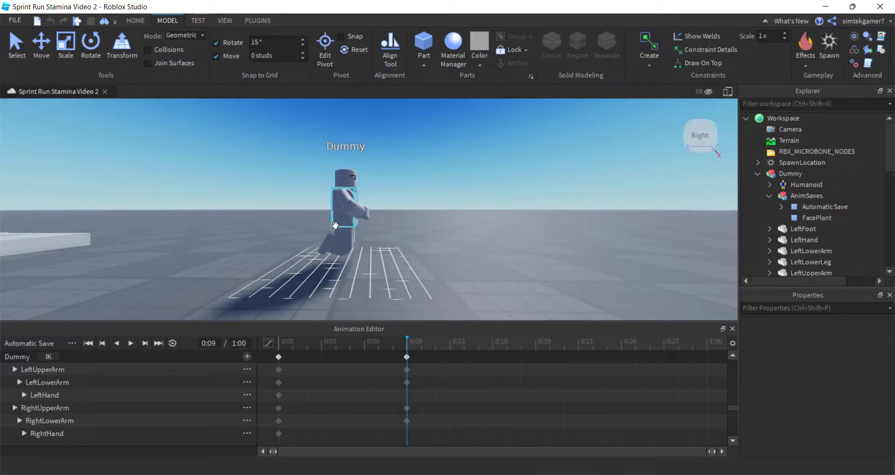
{"action": "left_click", "coordinate": [350, 232]}
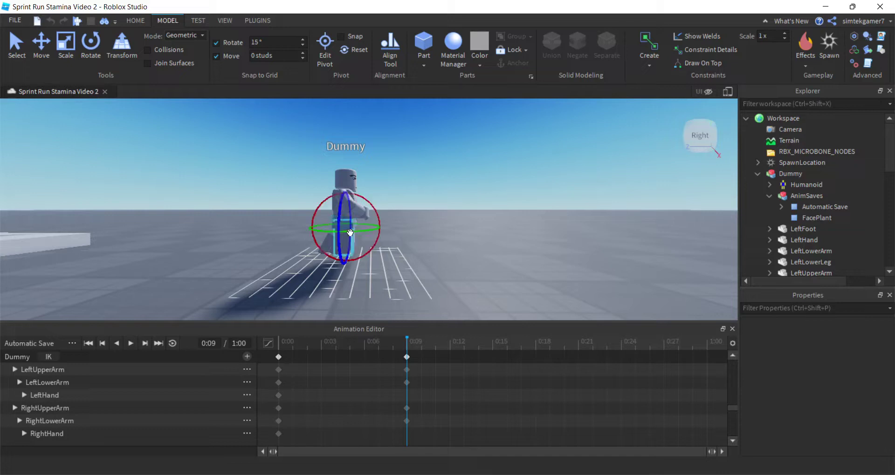
{"action": "left_click_drag", "start_coordinate": [379, 231], "coordinate": [388, 241]}
- Move the torso along the blue axis and sideways, then rotate it around the blue axis
{"action": "key", "text": "r"}
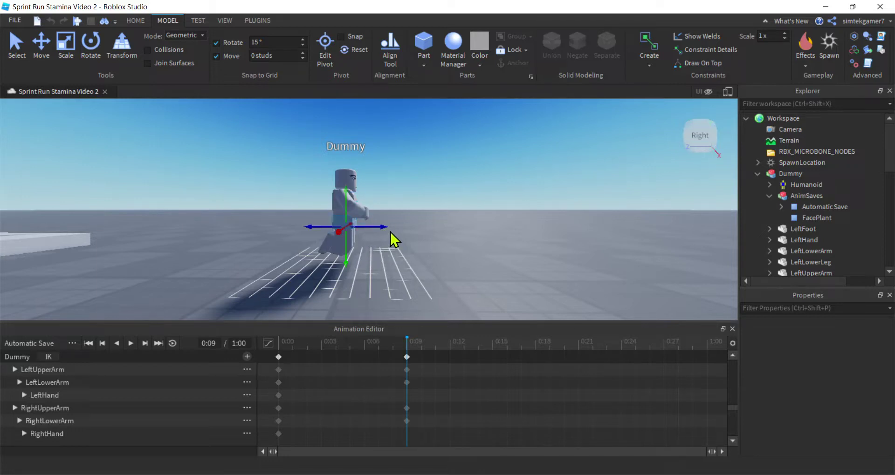
{"action": "left_click_drag", "start_coordinate": [384, 228], "coordinate": [373, 262]}
{"action": "mouse_move", "coordinate": [372, 262]}
{"action": "right_mouse_down"}
{"action": "mouse_move", "coordinate": [401, 285]}
{"action": "mouse_move", "coordinate": [384, 271]}
{"action": "right_mouse_up"}
{"action": "left_click_drag", "start_coordinate": [382, 259], "coordinate": [379, 266]}
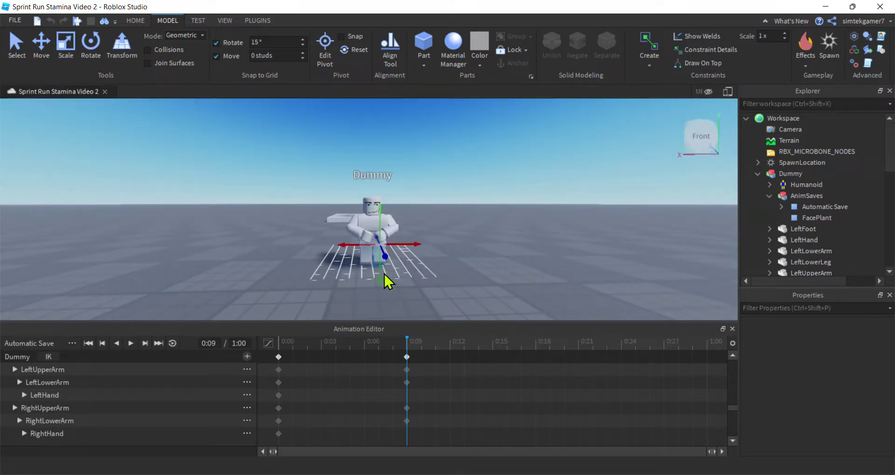
{"action": "key", "text": "r"}
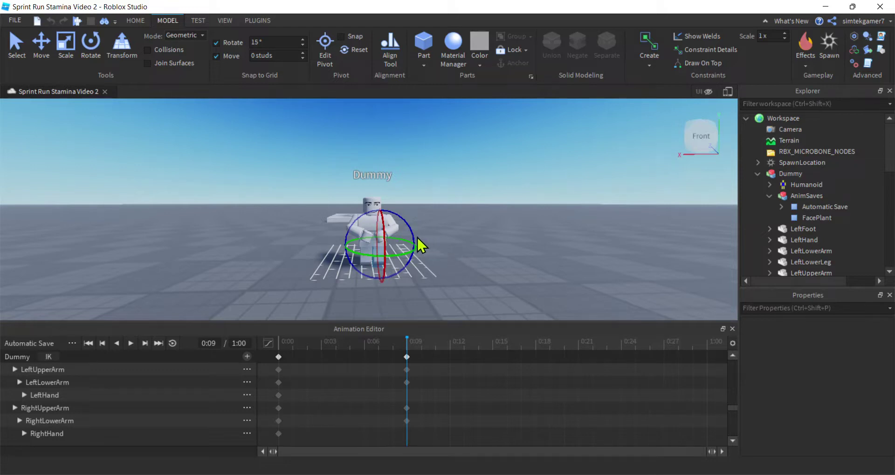
{"action": "left_click_drag", "start_coordinate": [414, 238], "coordinate": [414, 237]}
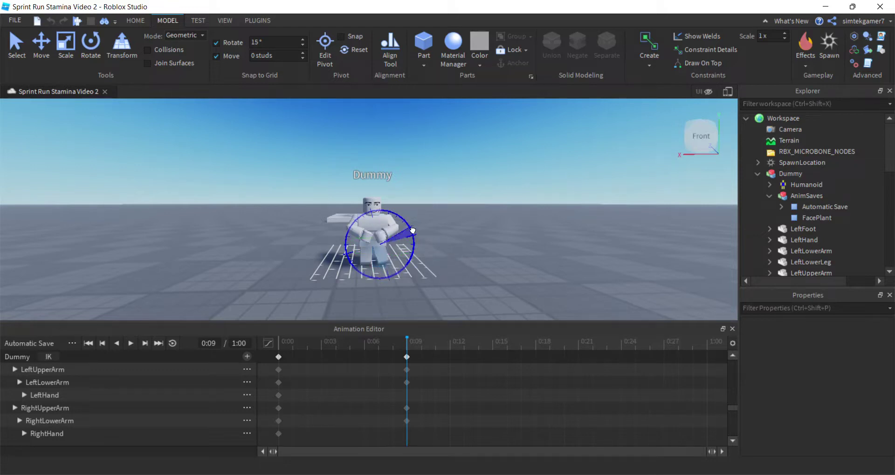
- Rotate the Dummy's leg joint for the face-plant lean
{"action": "left_click", "coordinate": [442, 272]}
{"action": "left_click", "coordinate": [367, 255]}
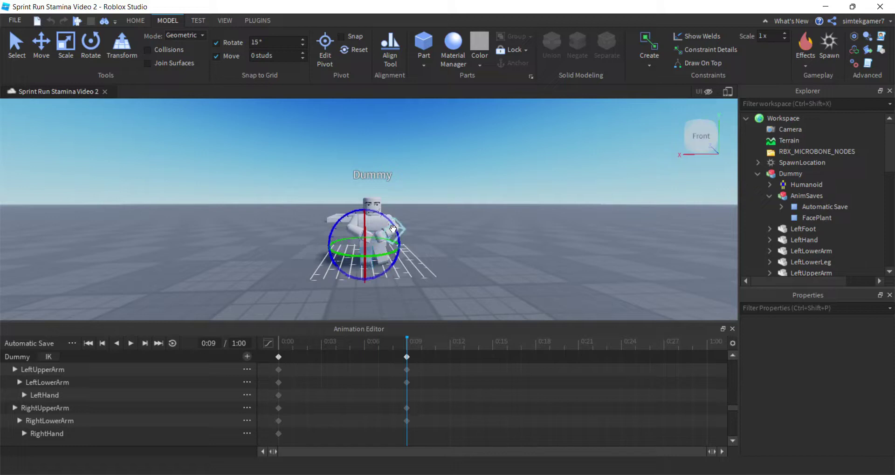
{"action": "left_click_drag", "start_coordinate": [395, 233], "coordinate": [396, 236]}
{"action": "right_click_drag", "start_coordinate": [446, 284], "coordinate": [450, 293]}
- Tilt the Dummy's upper torso forward, redoing the first attempt
{"action": "left_click", "coordinate": [450, 294]}
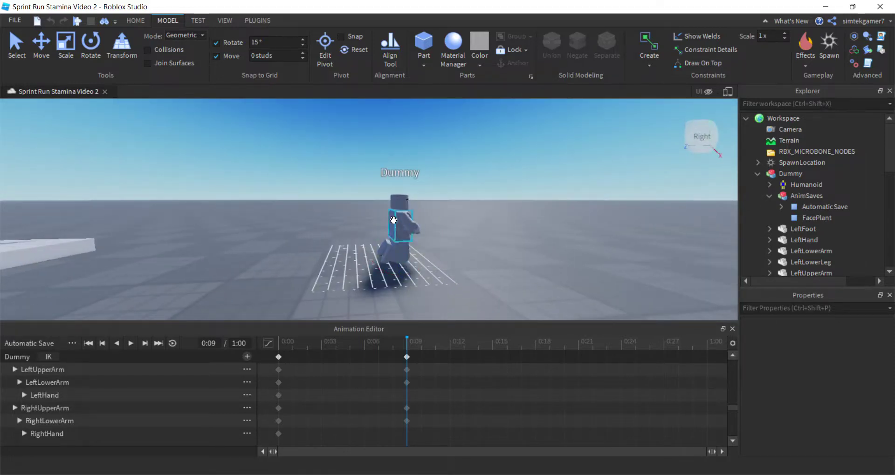
{"action": "left_click", "coordinate": [409, 236]}
{"action": "left_click_drag", "start_coordinate": [375, 211], "coordinate": [372, 233]}
{"action": "key", "text": "ctrl+z"}
{"action": "left_click", "coordinate": [362, 214]}
{"action": "left_click_drag", "start_coordinate": [355, 201], "coordinate": [357, 199]}
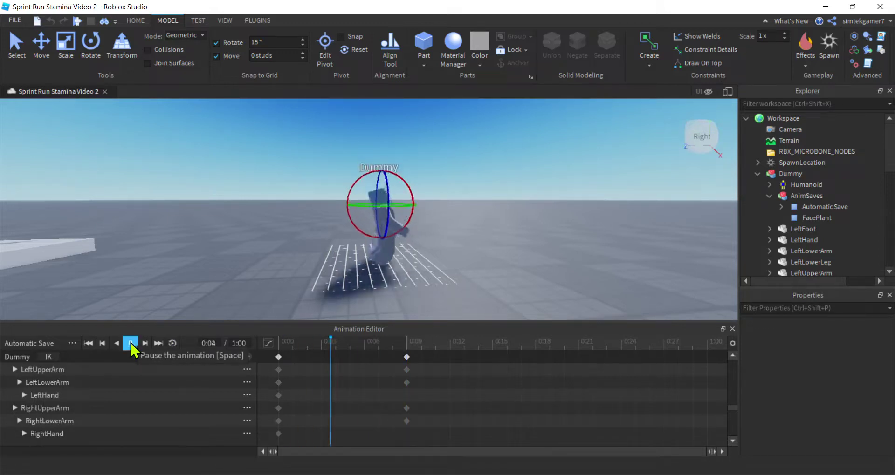
{"action": "left_click", "coordinate": [130, 343]}
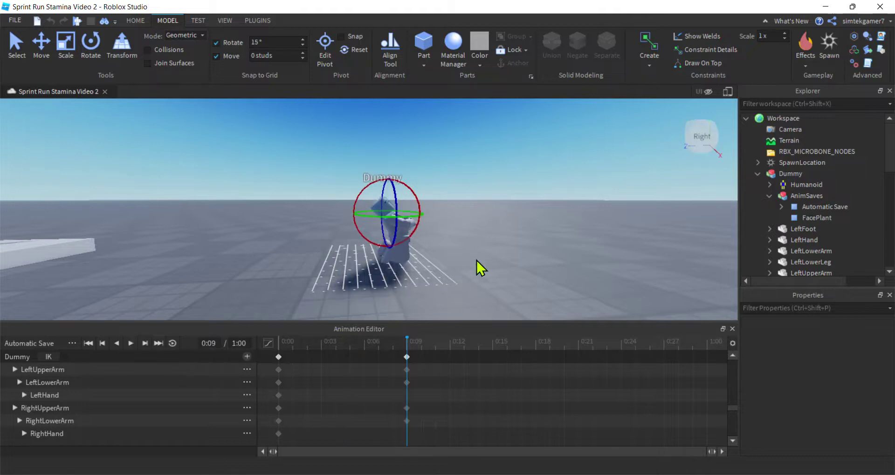
{"action": "left_click", "coordinate": [406, 356]}
- Copy the 0:09 pose keyframes and paste them at 0:18
{"action": "right_click", "coordinate": [407, 360]}
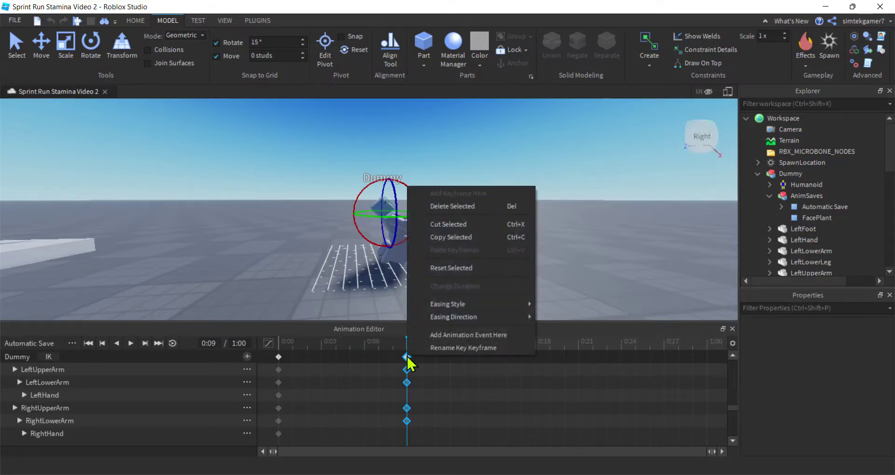
{"action": "left_click", "coordinate": [442, 240]}
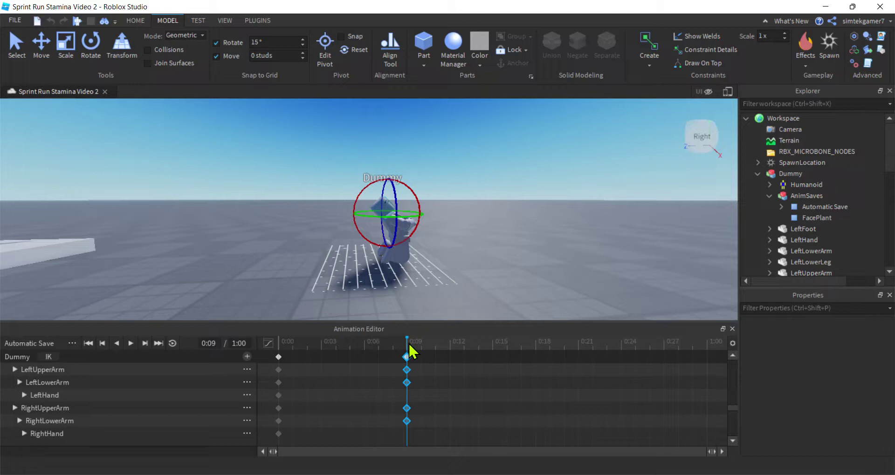
{"action": "left_click", "coordinate": [535, 348]}
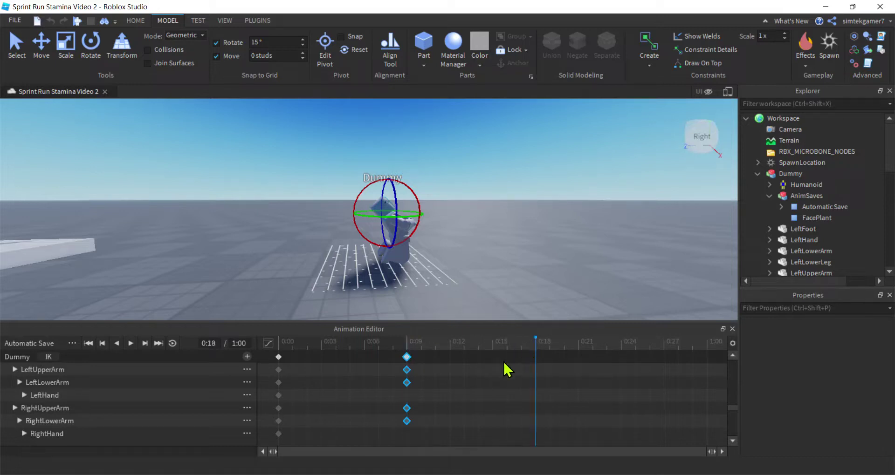
{"action": "right_click", "coordinate": [535, 356]}
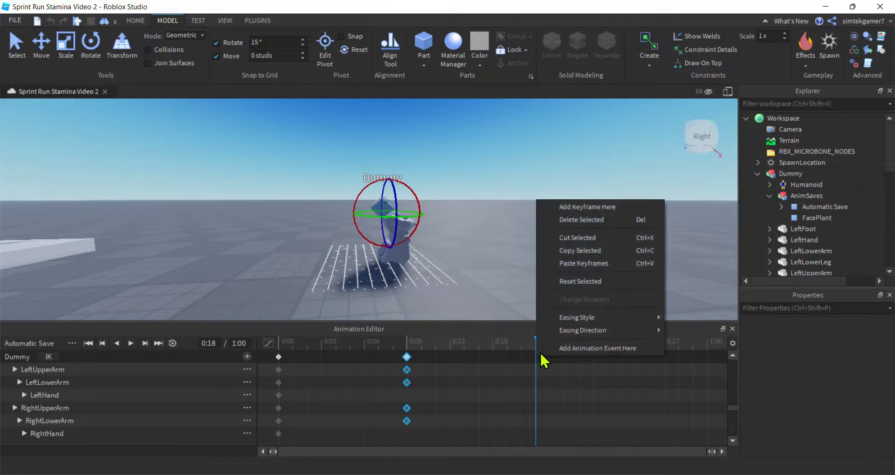
{"action": "left_click", "coordinate": [573, 270]}
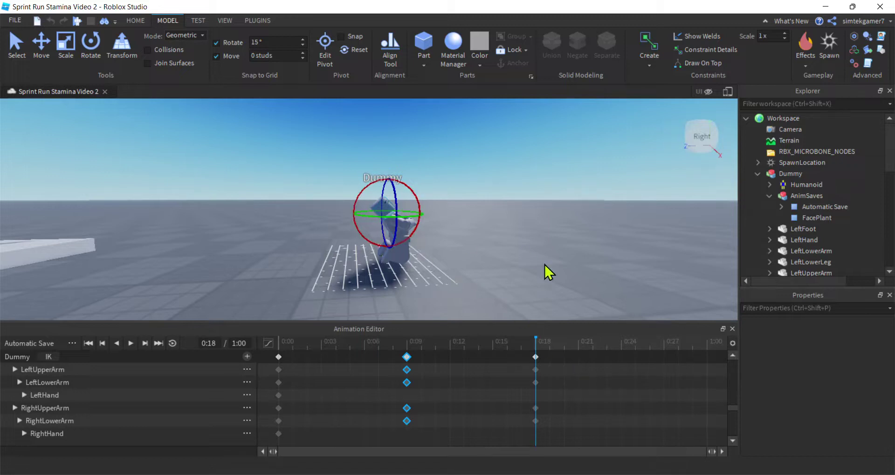
- Move the Dummy forward at 0:20, creating a new keyframe there
{"action": "left_click", "coordinate": [563, 348]}
{"action": "right_click_drag", "start_coordinate": [563, 277], "coordinate": [565, 276]}
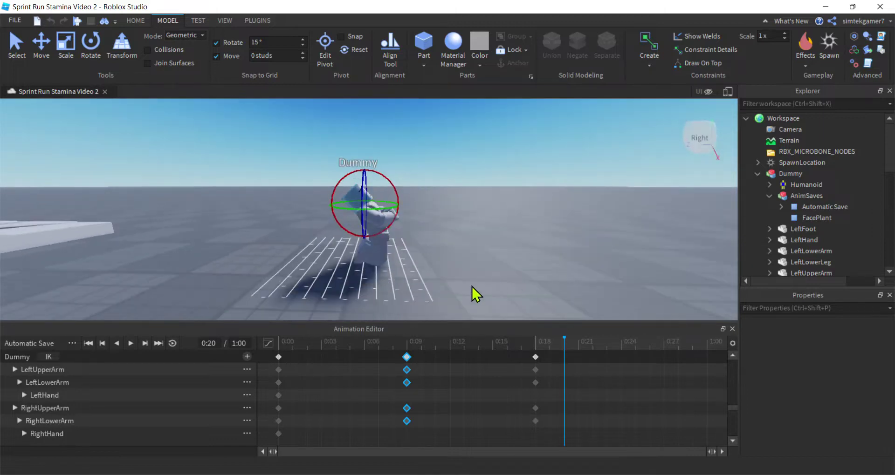
{"action": "left_click", "coordinate": [385, 238]}
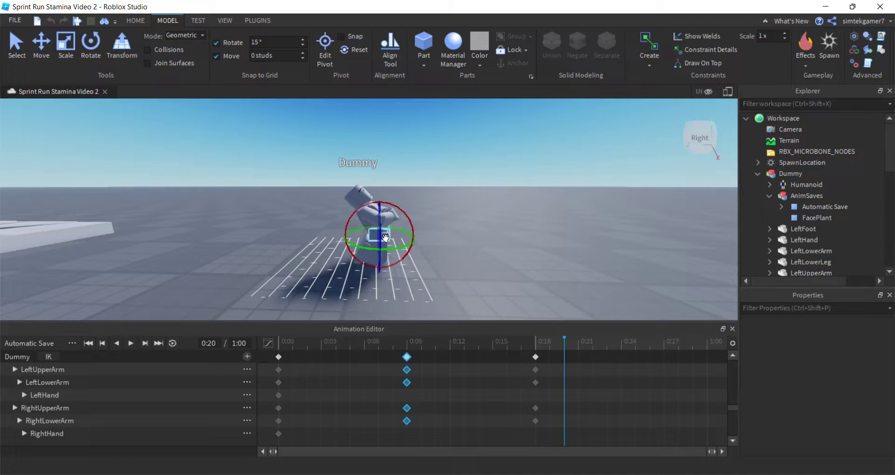
{"action": "key", "text": "ctrl+2"}
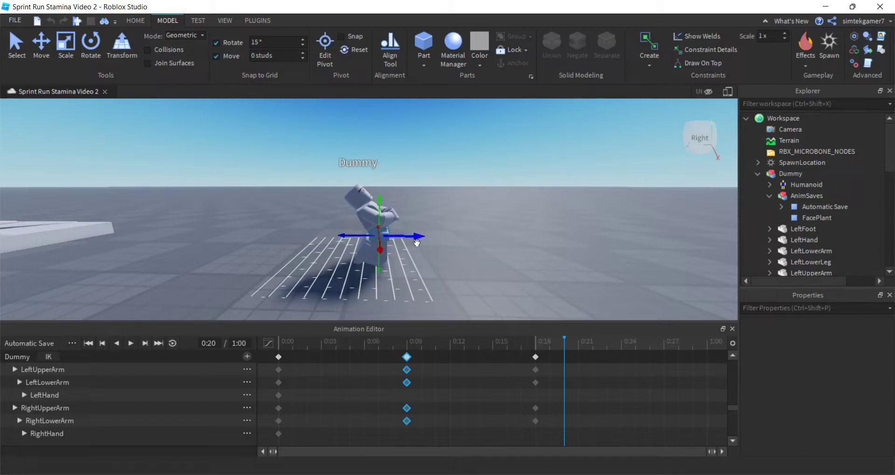
{"action": "mouse_move", "coordinate": [417, 236]}
{"action": "left_mouse_down"}
{"action": "mouse_move", "coordinate": [438, 243]}
{"action": "mouse_move", "coordinate": [433, 235]}
{"action": "left_mouse_up"}
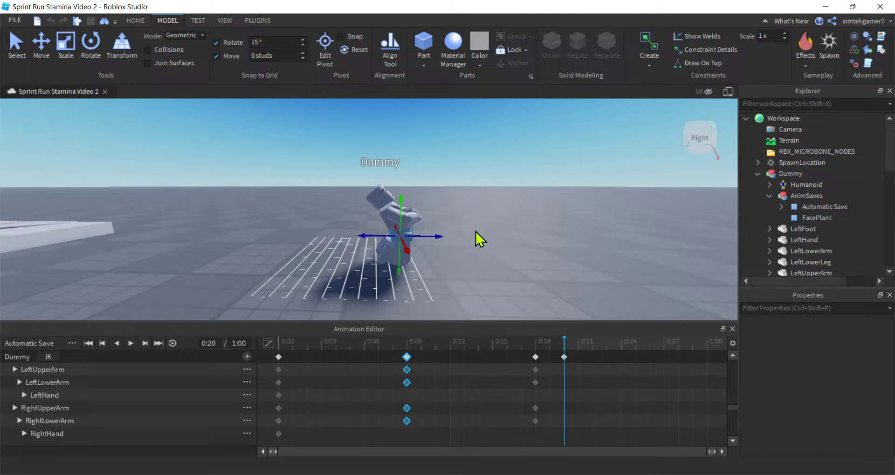
- Tilt the Dummy's torso down and lower it toward the ground
{"action": "key", "text": "ctrl+4"}
{"action": "left_click_drag", "start_coordinate": [431, 217], "coordinate": [455, 294]}
{"action": "key", "text": "d"}
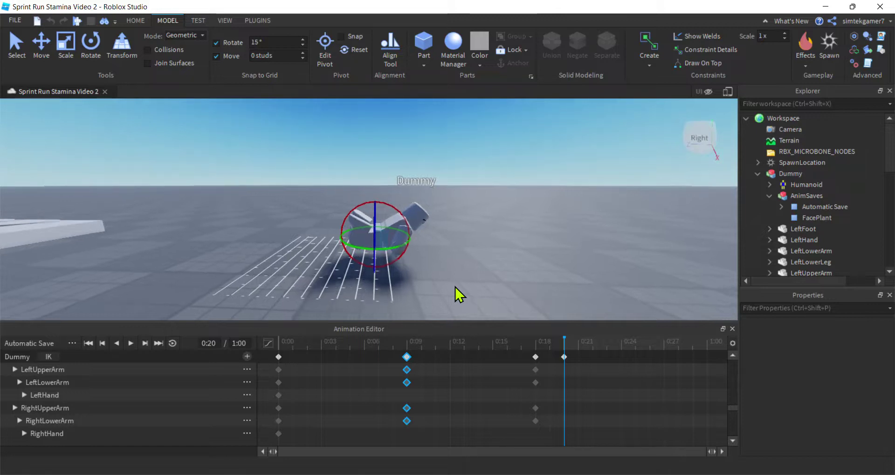
{"action": "key", "text": "ctrl+2"}
{"action": "left_click_drag", "start_coordinate": [376, 203], "coordinate": [373, 215]}
- Orbit and zoom the camera to the Dummy's front view
{"action": "right_click_drag", "start_coordinate": [405, 282], "coordinate": [405, 282]}
{"action": "scroll", "coordinate": [405, 282], "scroll_direction": "up", "scroll_amount": 10}
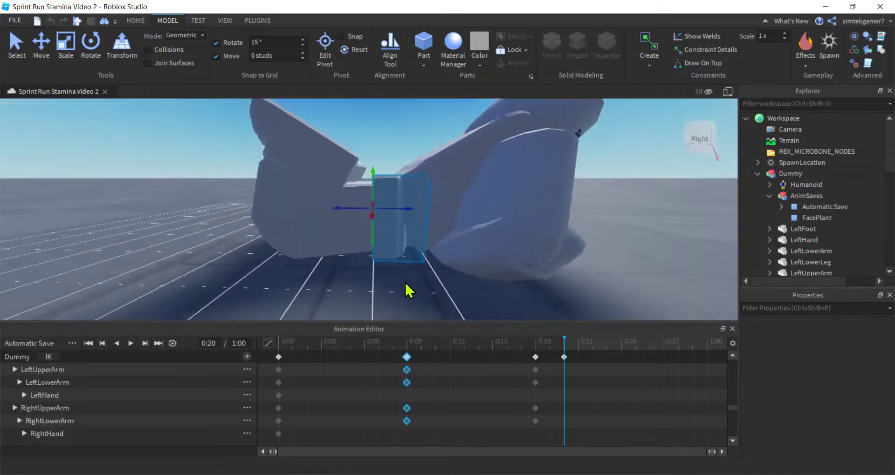
{"action": "scroll", "coordinate": [407, 291], "scroll_direction": "down", "scroll_amount": 8}
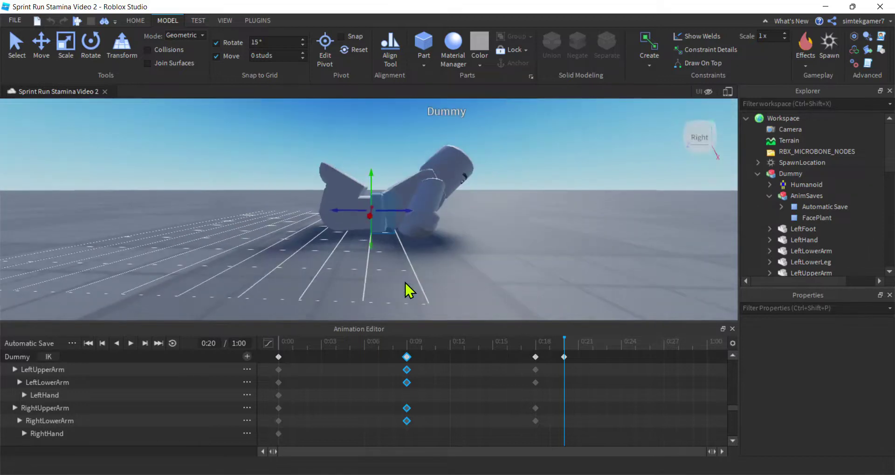
{"action": "right_click_drag", "start_coordinate": [407, 292], "coordinate": [406, 290]}
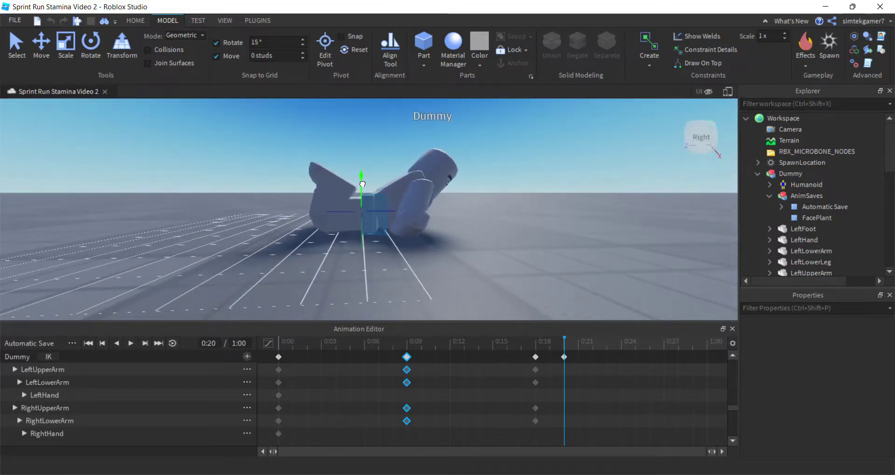
{"action": "scroll", "coordinate": [476, 242], "scroll_direction": "up", "scroll_amount": 5}
{"action": "right_click_drag", "start_coordinate": [480, 250], "coordinate": [477, 242]}
{"action": "scroll", "coordinate": [477, 242], "scroll_direction": "down", "scroll_amount": 5}
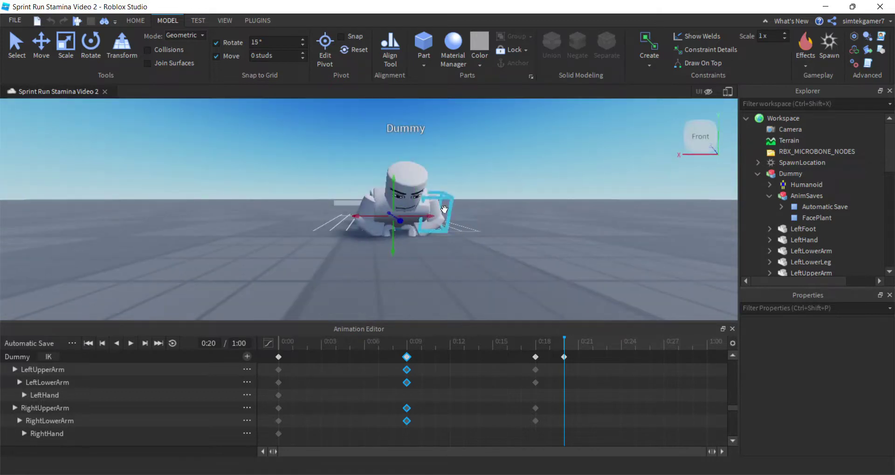
- Rotate the LeftUpperArm to key it at 0:20, then straighten the arm
{"action": "left_click", "coordinate": [443, 211]}
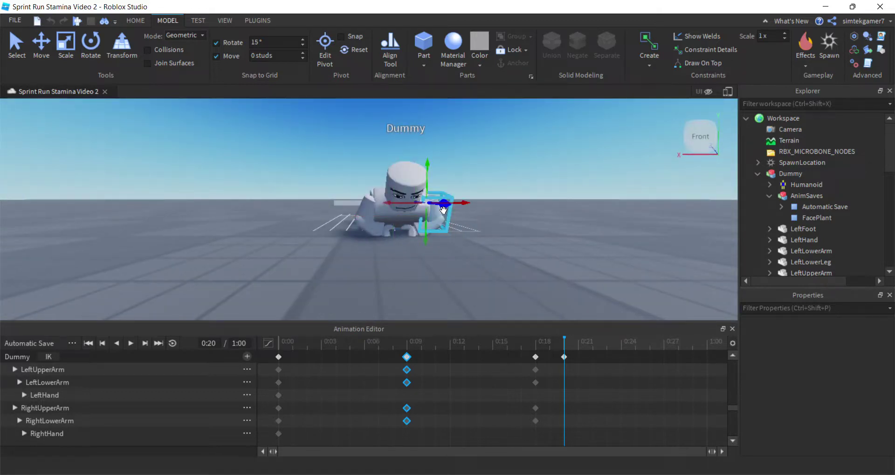
{"action": "key", "text": "ctrl+2"}
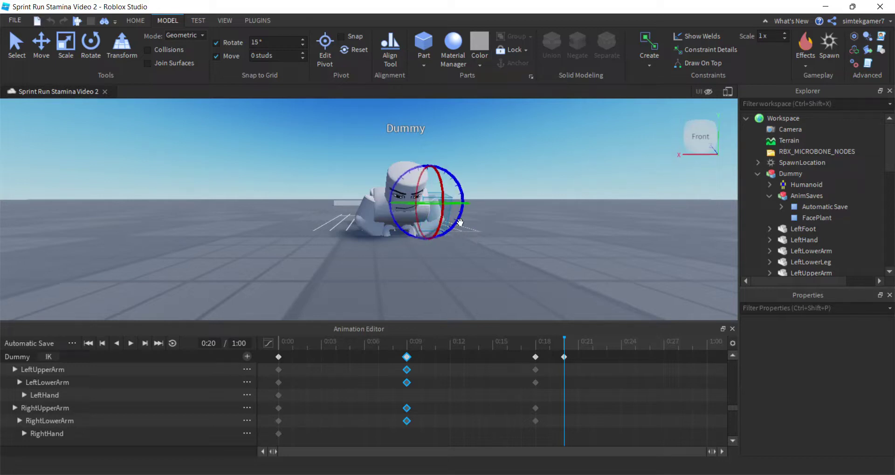
{"action": "left_click_drag", "start_coordinate": [455, 228], "coordinate": [463, 186]}
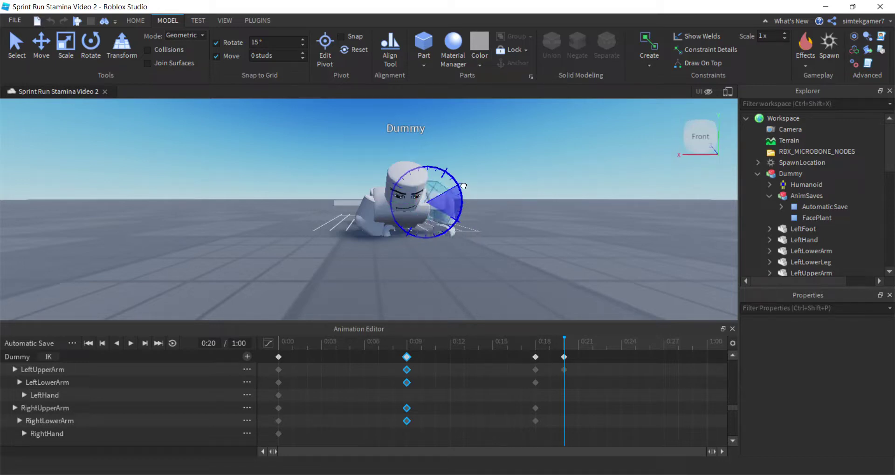
{"action": "left_click", "coordinate": [488, 233]}
{"action": "left_click", "coordinate": [454, 212]}
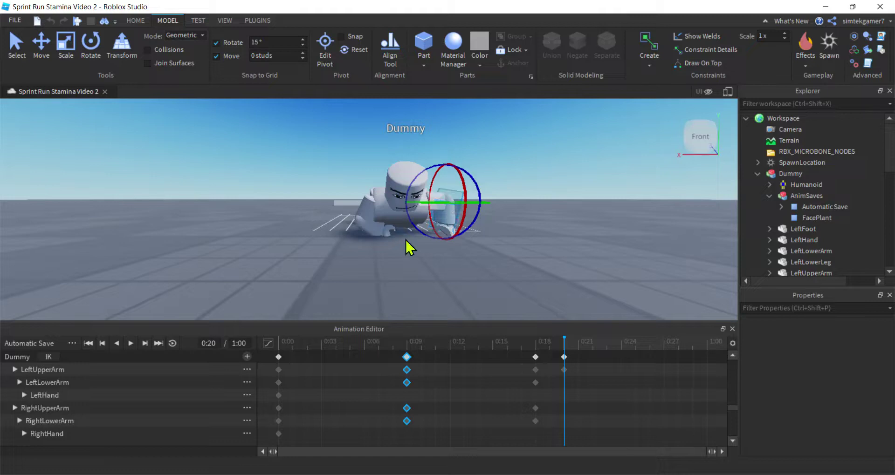
{"action": "left_click_drag", "start_coordinate": [410, 229], "coordinate": [446, 228]}
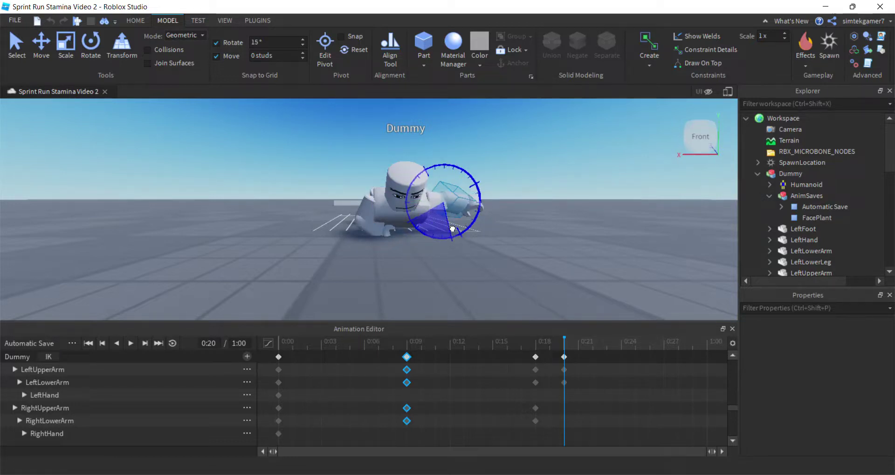
{"action": "left_click_drag", "start_coordinate": [452, 229], "coordinate": [455, 236]}
- Rotate the arm parts on the Dummy's left side
{"action": "left_click", "coordinate": [366, 200]}
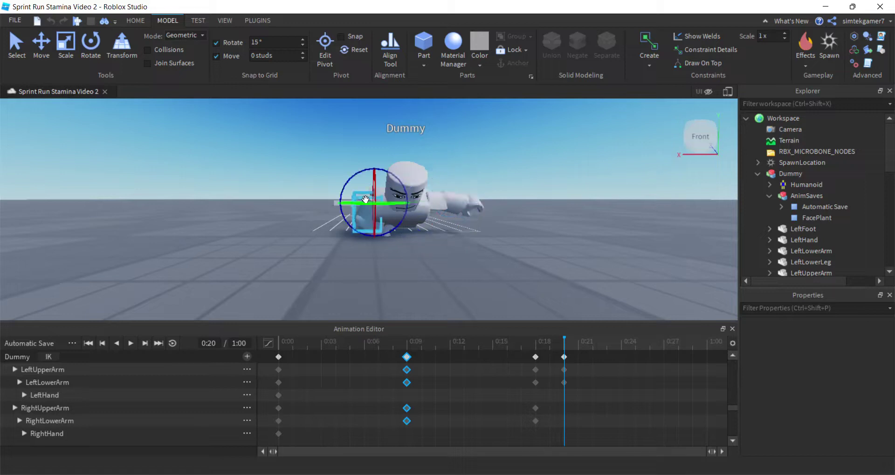
{"action": "left_click_drag", "start_coordinate": [365, 200], "coordinate": [396, 219]}
{"action": "left_click", "coordinate": [382, 242]}
{"action": "left_click", "coordinate": [350, 208]}
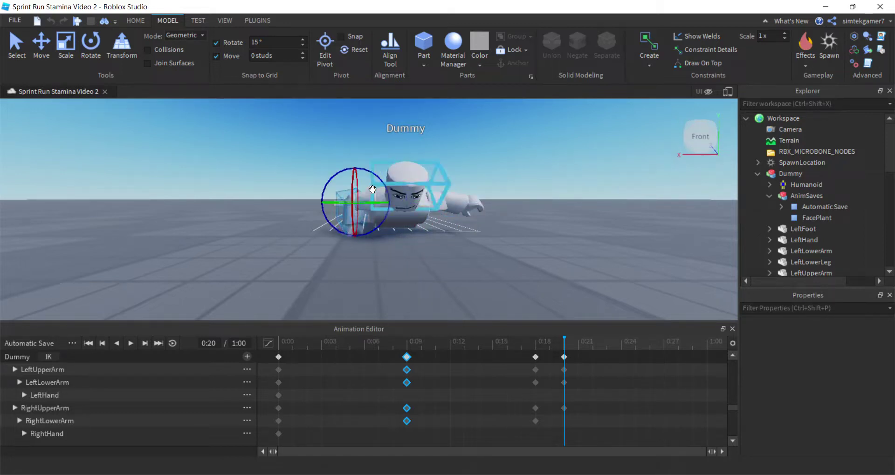
{"action": "left_click_drag", "start_coordinate": [385, 185], "coordinate": [391, 231]}
{"action": "right_click_drag", "start_coordinate": [456, 259], "coordinate": [454, 255]}
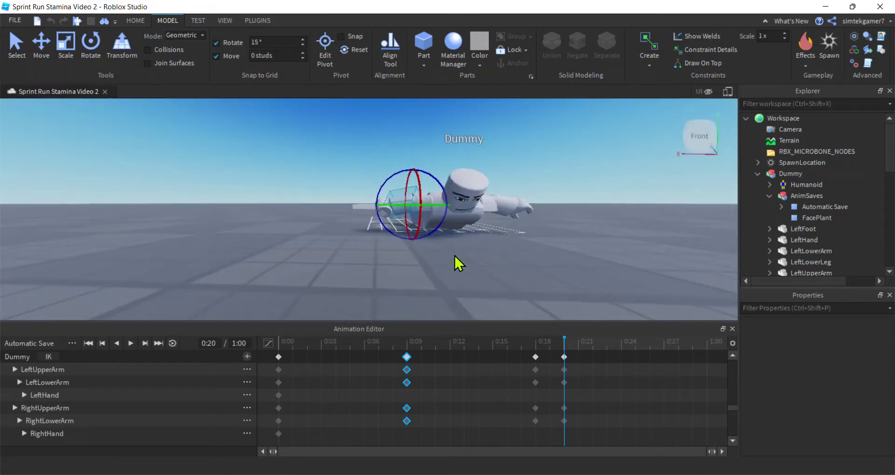
- Rotate limbs flat along the ground, swinging one to the left
{"action": "left_click", "coordinate": [432, 212]}
{"action": "right_click_drag", "start_coordinate": [494, 298], "coordinate": [479, 286]}
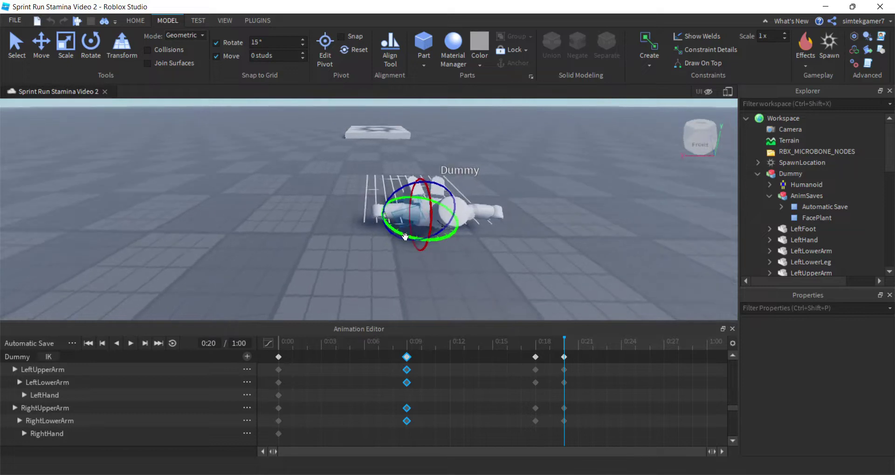
{"action": "left_click_drag", "start_coordinate": [405, 237], "coordinate": [425, 245]}
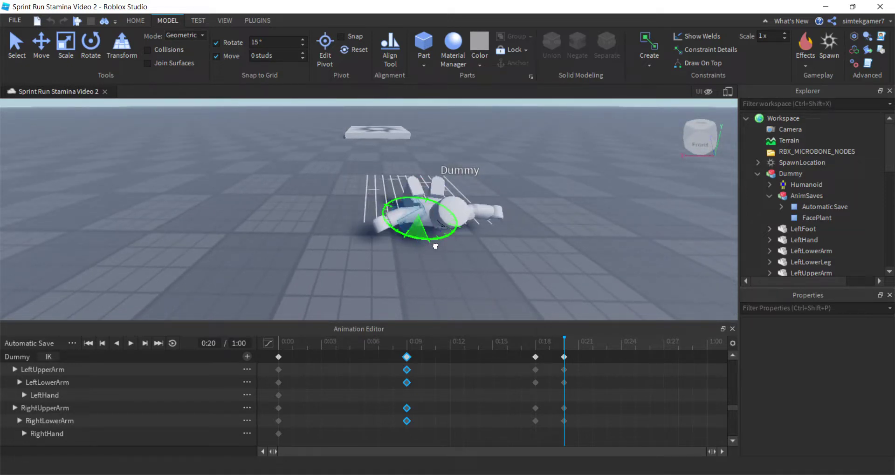
{"action": "left_click_drag", "start_coordinate": [435, 246], "coordinate": [438, 247]}
{"action": "right_click_drag", "start_coordinate": [514, 247], "coordinate": [531, 248]}
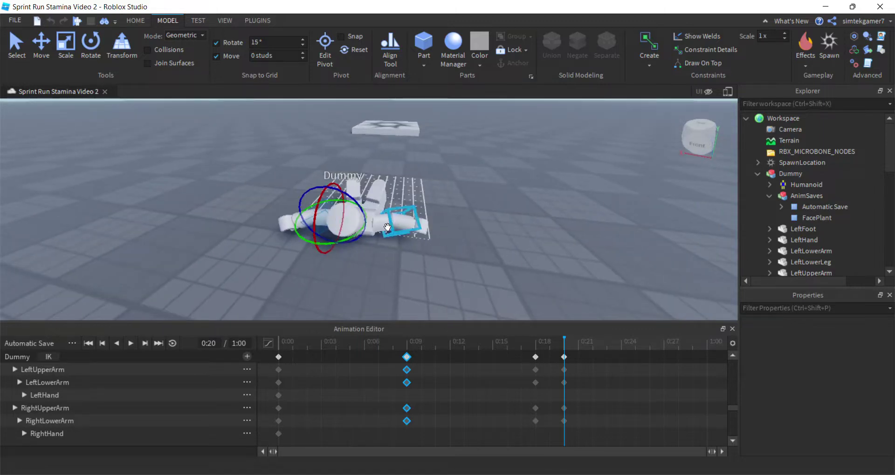
{"action": "left_click", "coordinate": [386, 227]}
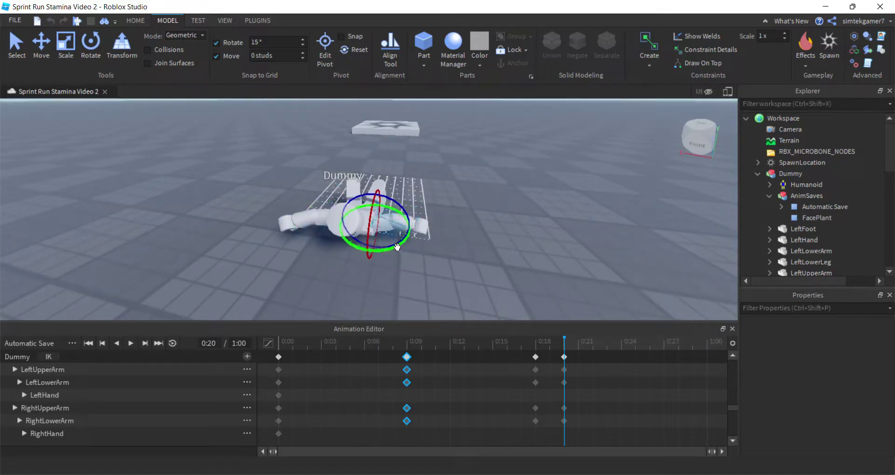
{"action": "left_click_drag", "start_coordinate": [397, 247], "coordinate": [366, 250]}
- Lay the Dummy's left arm along the ground beside the body
{"action": "left_click", "coordinate": [312, 253]}
{"action": "left_click", "coordinate": [306, 236]}
{"action": "right_click_drag", "start_coordinate": [308, 241], "coordinate": [305, 254]}
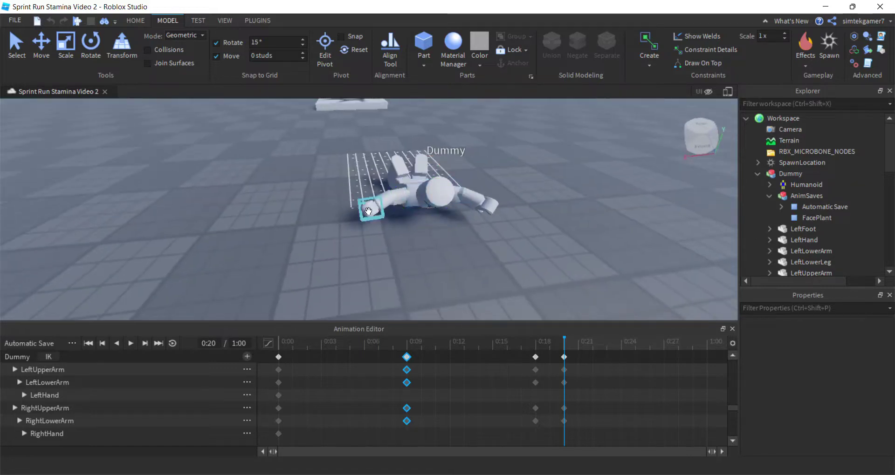
{"action": "left_click", "coordinate": [400, 197]}
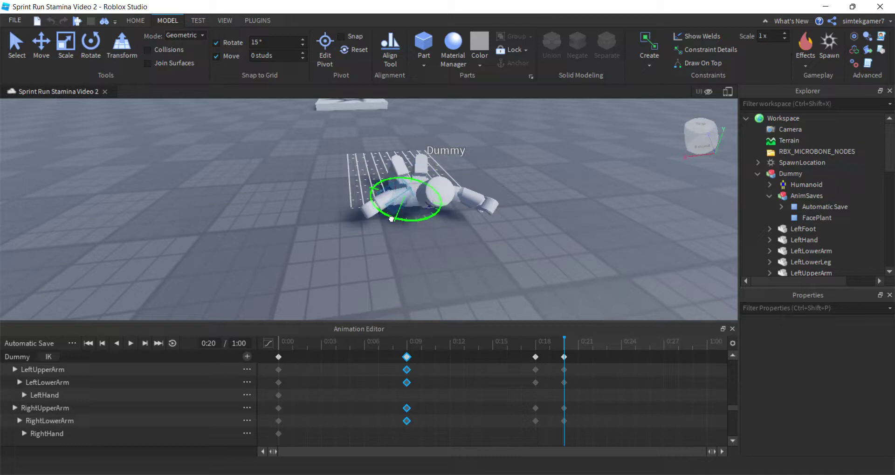
{"action": "left_click_drag", "start_coordinate": [395, 219], "coordinate": [400, 221]}
{"action": "right_click_drag", "start_coordinate": [468, 242], "coordinate": [469, 244]}
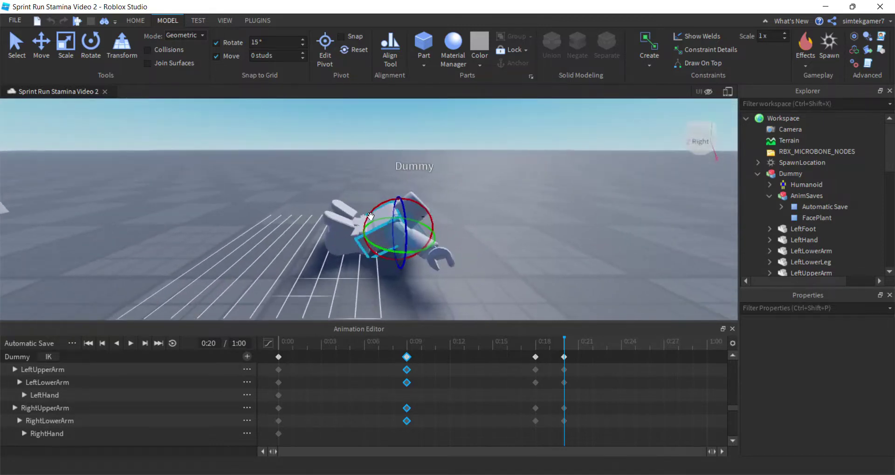
- Tilt the torso and upper arm downward and adjust the arm slightly
{"action": "left_click", "coordinate": [387, 210]}
{"action": "left_click_drag", "start_coordinate": [388, 210], "coordinate": [396, 218]}
{"action": "right_click_drag", "start_coordinate": [480, 269], "coordinate": [475, 269]}
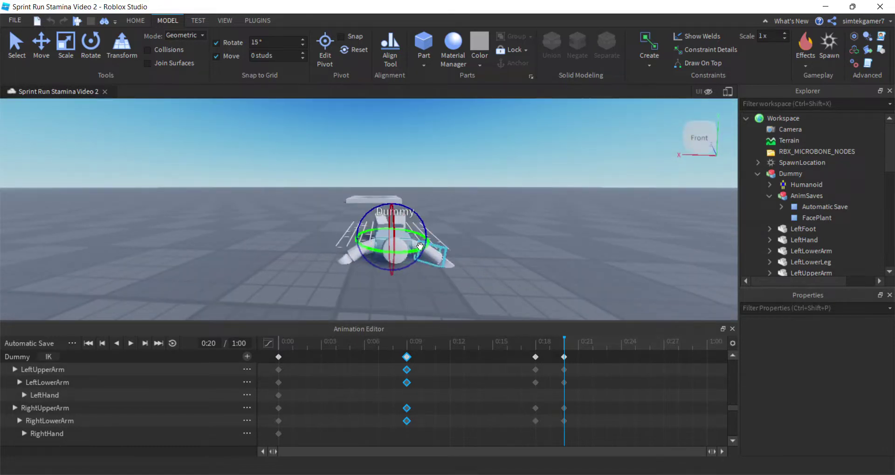
{"action": "left_click", "coordinate": [480, 269]}
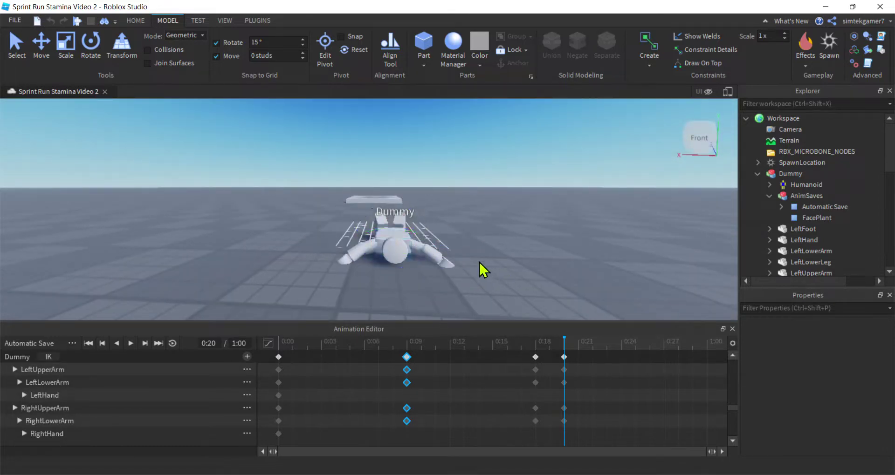
{"action": "left_click", "coordinate": [418, 245]}
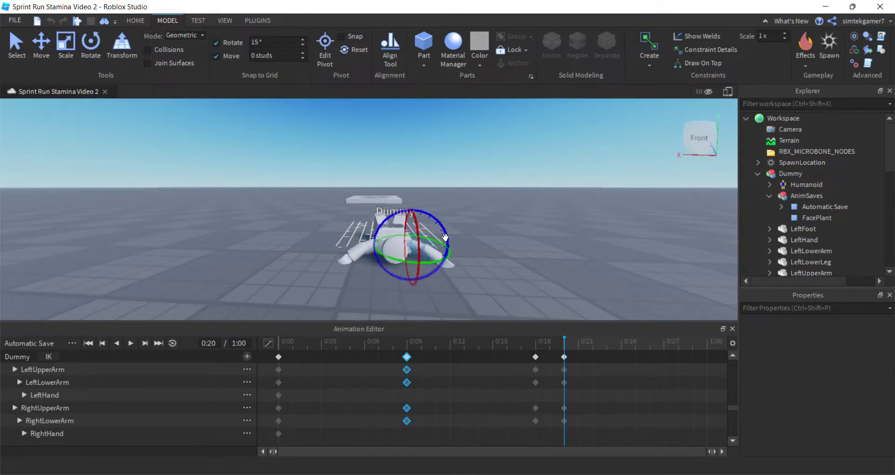
{"action": "left_click_drag", "start_coordinate": [445, 240], "coordinate": [446, 231]}
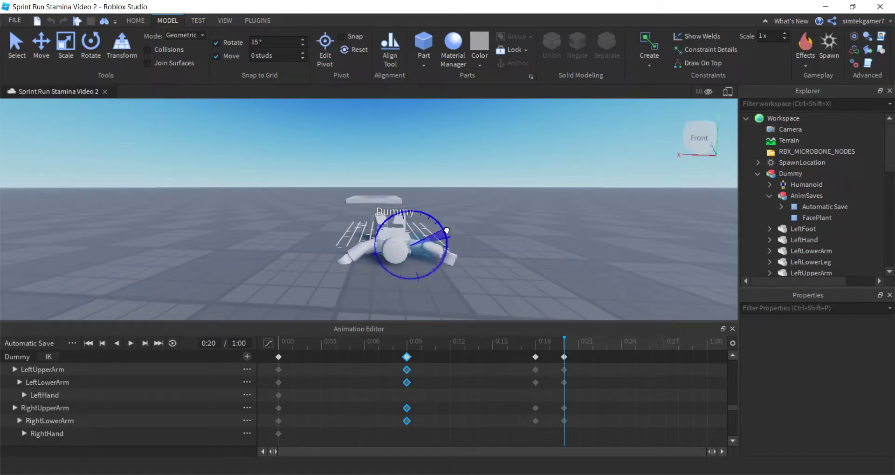
- Rotate the arm around its forward axis and swing it forward
{"action": "left_click", "coordinate": [365, 273]}
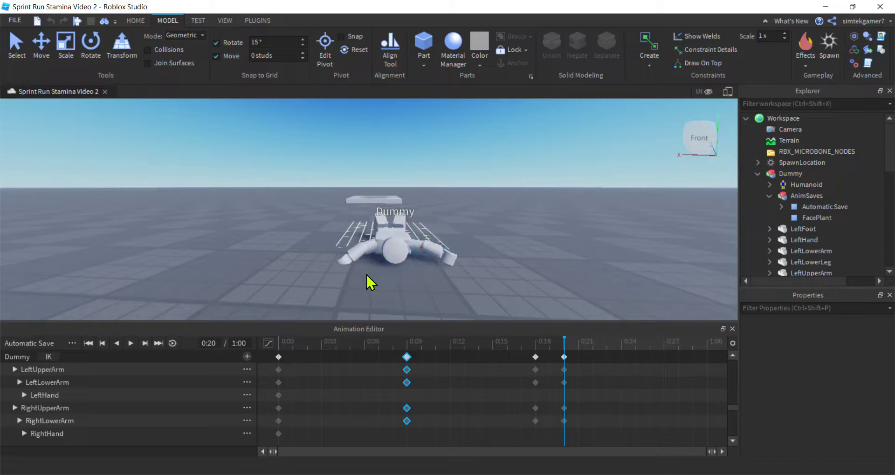
{"action": "left_click", "coordinate": [371, 247]}
{"action": "left_click_drag", "start_coordinate": [343, 238], "coordinate": [351, 219]}
{"action": "right_click_drag", "start_coordinate": [434, 292], "coordinate": [434, 291]}
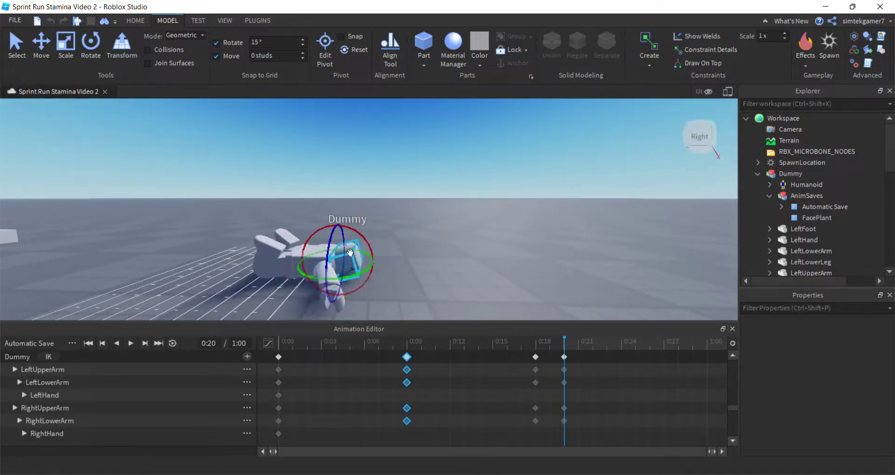
{"action": "left_click_drag", "start_coordinate": [369, 247], "coordinate": [358, 241]}
{"action": "key", "text": "a"}
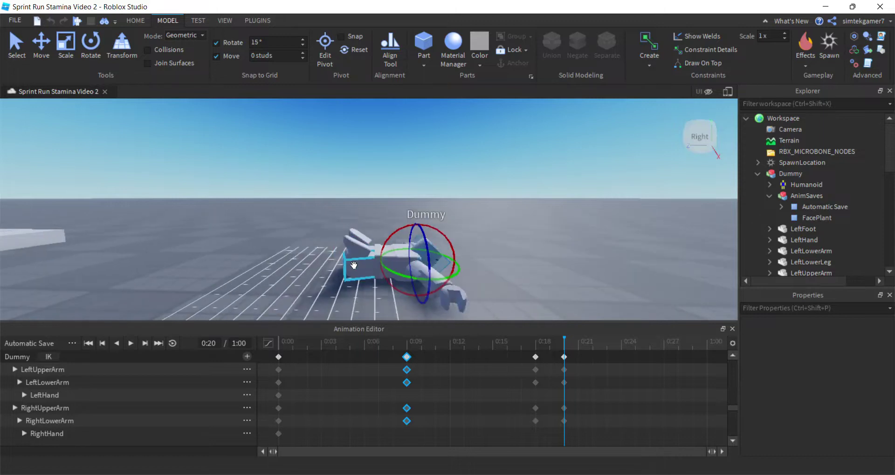
{"action": "left_click", "coordinate": [350, 263]}
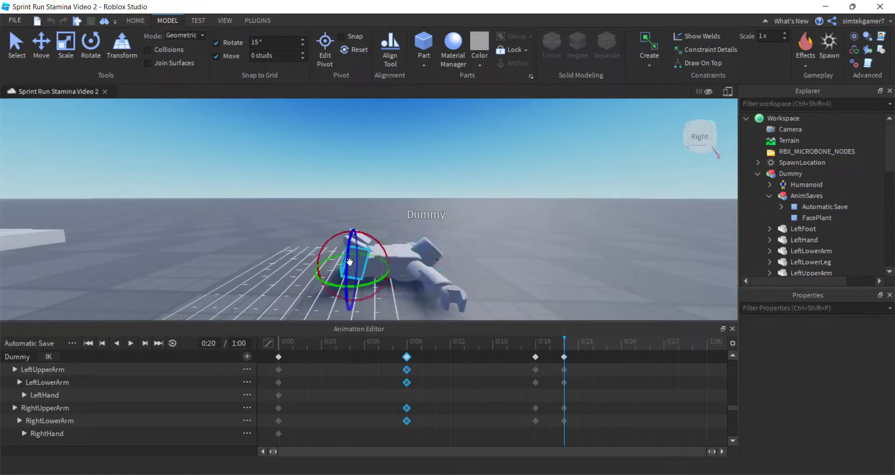
{"action": "left_click_drag", "start_coordinate": [378, 241], "coordinate": [326, 308]}
- Rotate another arm part upward and a little further
{"action": "right_click_drag", "start_coordinate": [368, 300], "coordinate": [365, 292]}
{"action": "left_click", "coordinate": [344, 254]}
{"action": "left_click_drag", "start_coordinate": [368, 250], "coordinate": [355, 348]}
{"action": "left_click_drag", "start_coordinate": [345, 251], "coordinate": [387, 280]}
{"action": "right_click_drag", "start_coordinate": [387, 280], "coordinate": [385, 282]}
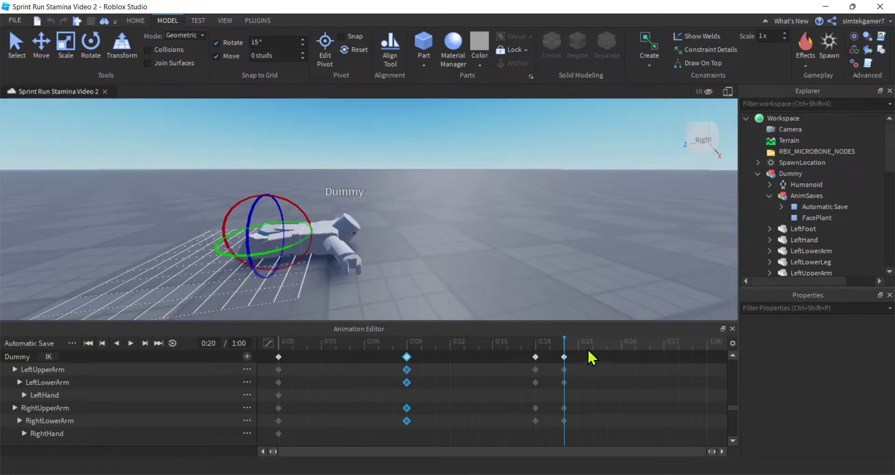
{"action": "left_click", "coordinate": [621, 355]}
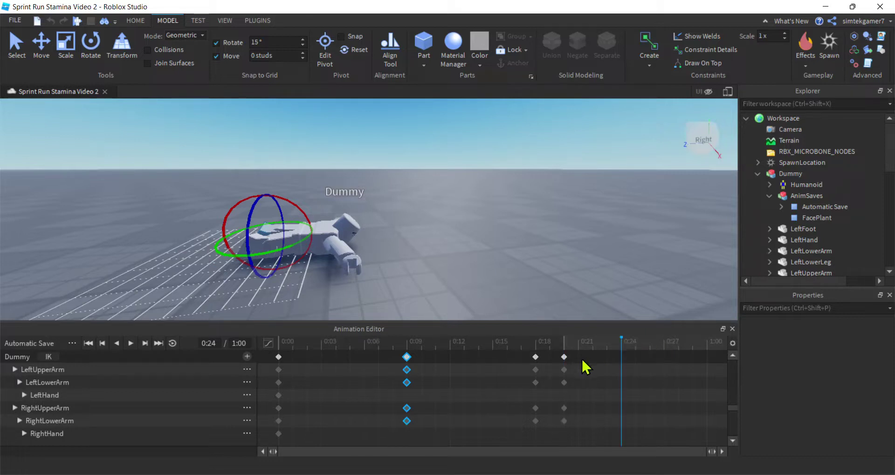
{"action": "left_click", "coordinate": [563, 358]}
{"action": "right_click", "coordinate": [564, 357]}
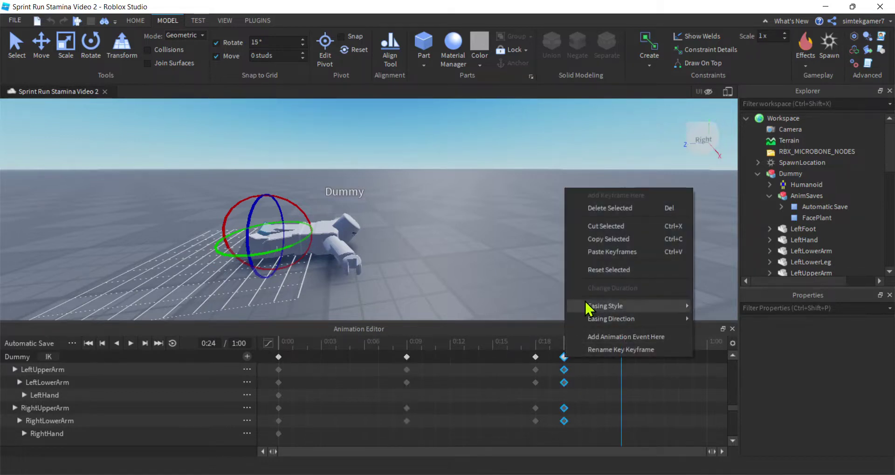
{"action": "left_click", "coordinate": [600, 236]}
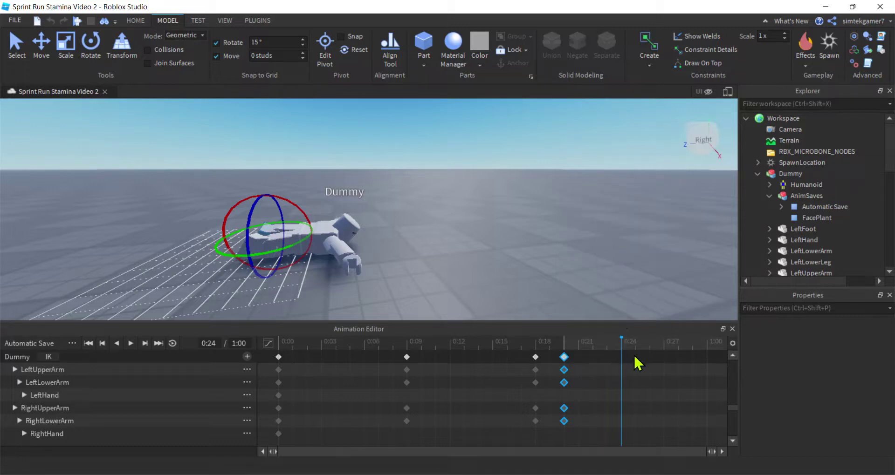
{"action": "right_click", "coordinate": [620, 356]}
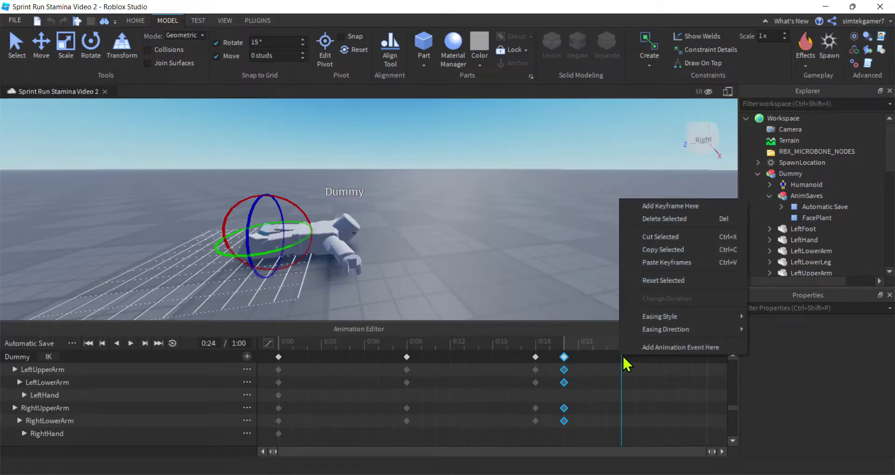
{"action": "left_click", "coordinate": [653, 263]}
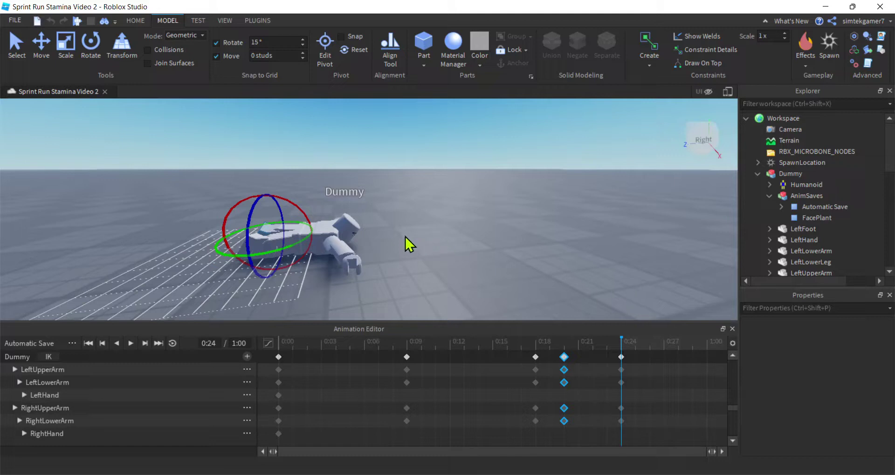
{"action": "left_click", "coordinate": [365, 235]}
{"action": "left_click_drag", "start_coordinate": [367, 215], "coordinate": [376, 244]}
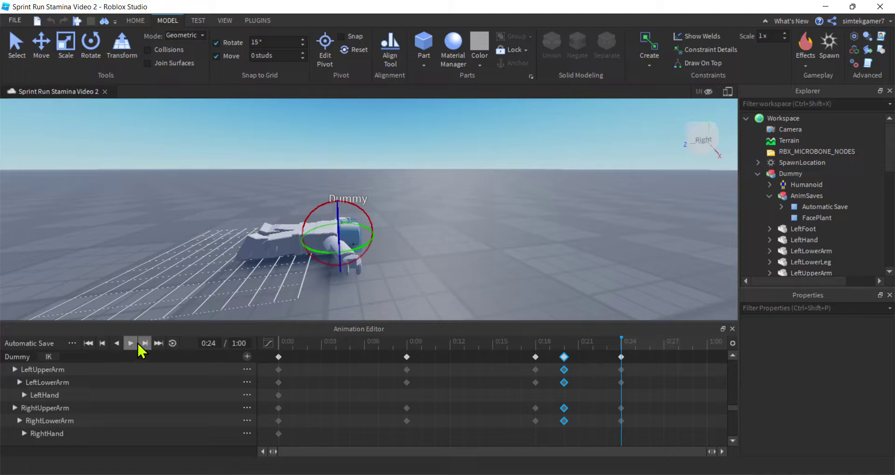
{"action": "left_click", "coordinate": [130, 343]}
- Copy the 0:24 pose keyframes and paste them at 1:00
{"action": "left_click", "coordinate": [621, 357]}
{"action": "right_click", "coordinate": [620, 357]}
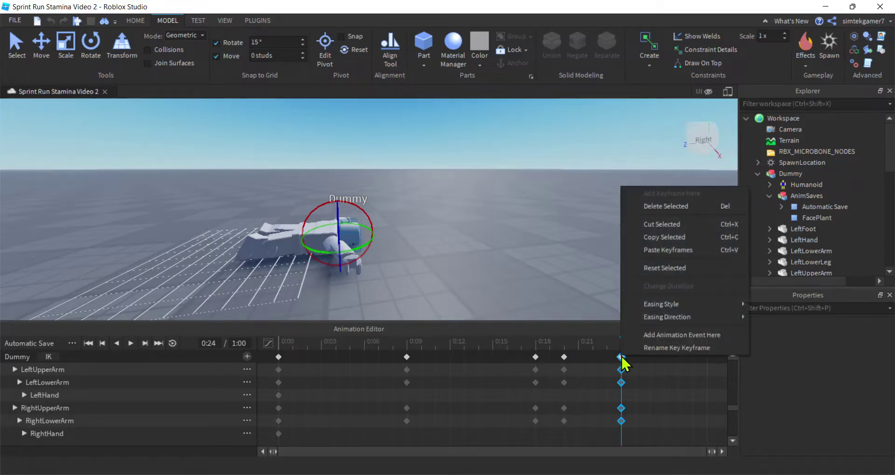
{"action": "left_click", "coordinate": [652, 238]}
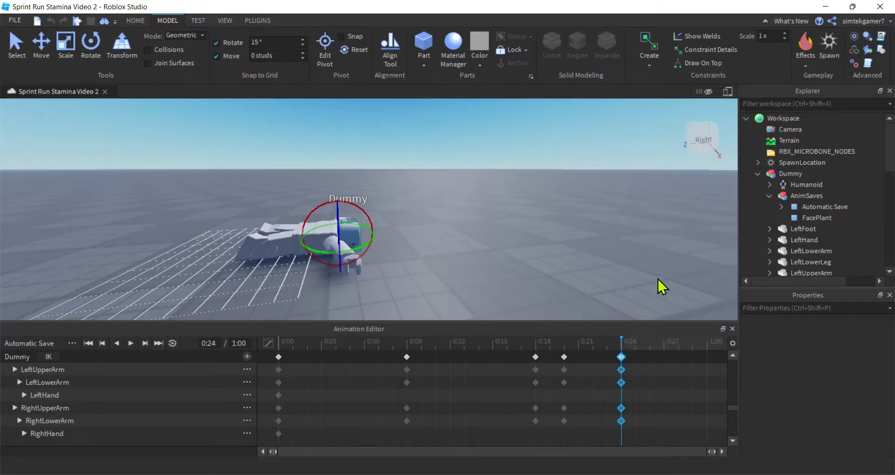
{"action": "left_click", "coordinate": [707, 348]}
{"action": "right_click", "coordinate": [708, 359]}
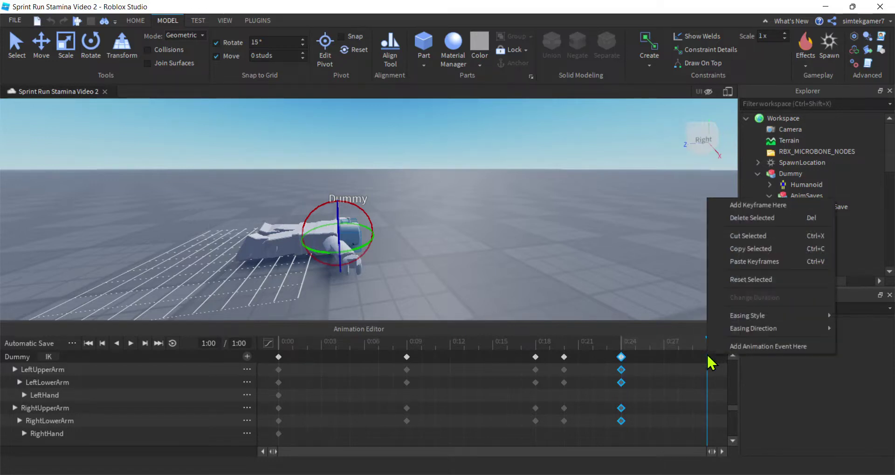
{"action": "left_click", "coordinate": [742, 262]}
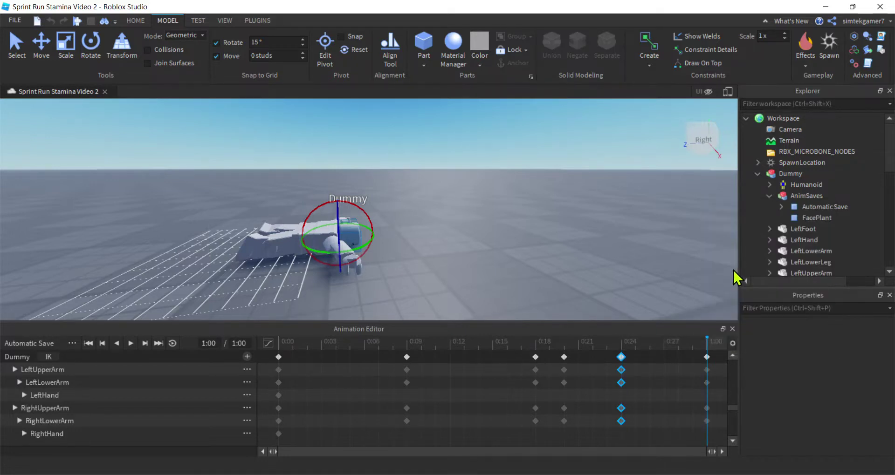
- Add and save an animation event named Puke at 1:00
{"action": "right_click", "coordinate": [707, 357]}
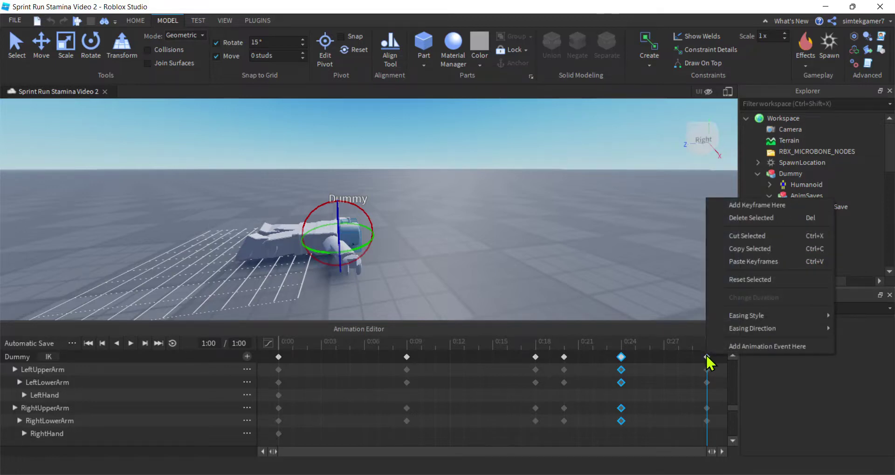
{"action": "left_click", "coordinate": [766, 346]}
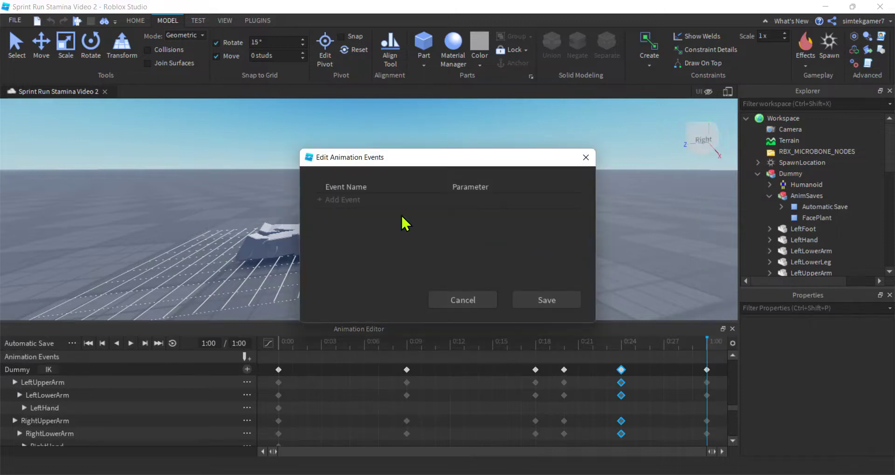
{"action": "left_click", "coordinate": [379, 200]}
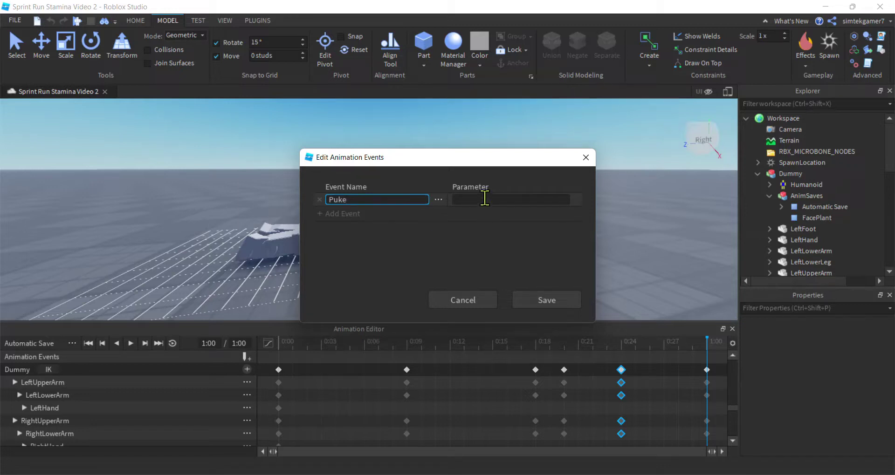
{"action": "left_click", "coordinate": [541, 300]}
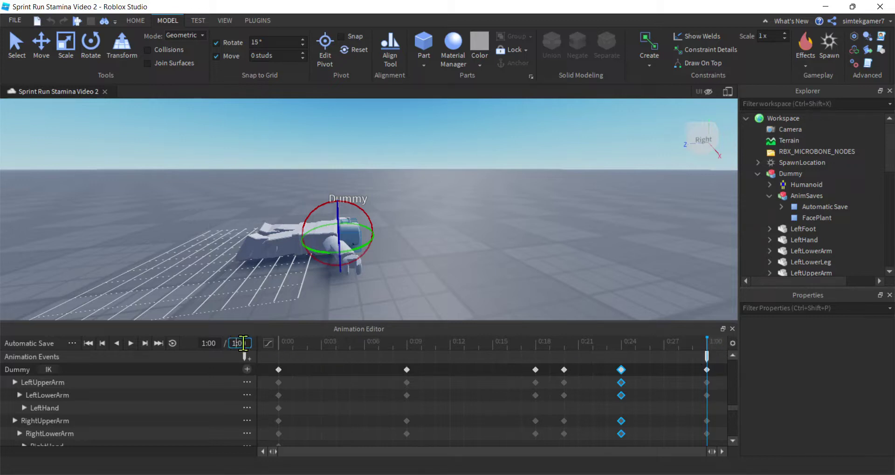
- Set the animation end time to 8:00 and move the final pose keyframes to 1:00
{"action": "left_click", "coordinate": [235, 344]}
{"action": "type", "text": "8"}
{"action": "key", "text": "Return"}
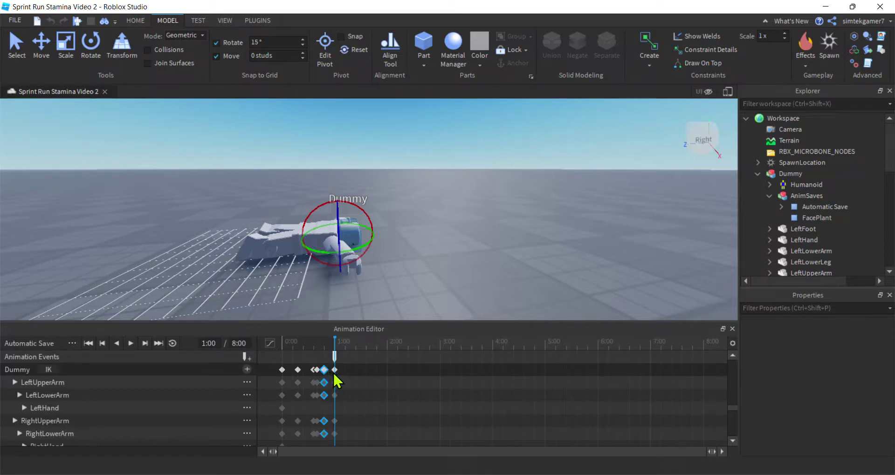
{"action": "left_click_drag", "start_coordinate": [334, 375], "coordinate": [335, 371]}
- Copy the 1:00 keyframes and paste them near the 8:00 end
{"action": "right_click", "coordinate": [335, 370]}
{"action": "left_click", "coordinate": [373, 257]}
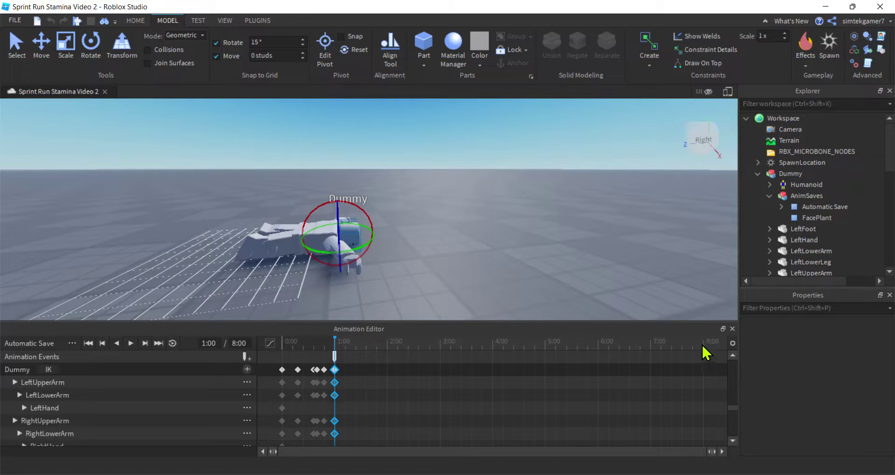
{"action": "left_click_drag", "start_coordinate": [701, 344], "coordinate": [703, 347]}
{"action": "right_click", "coordinate": [701, 371]}
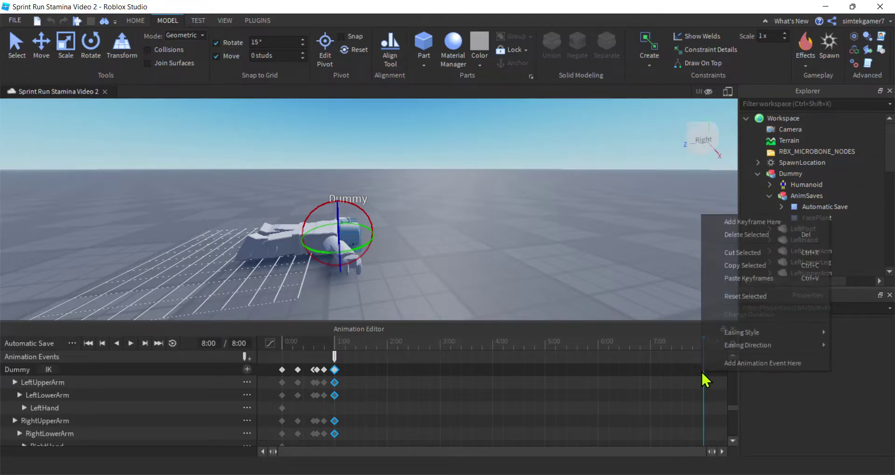
{"action": "left_click", "coordinate": [733, 280]}
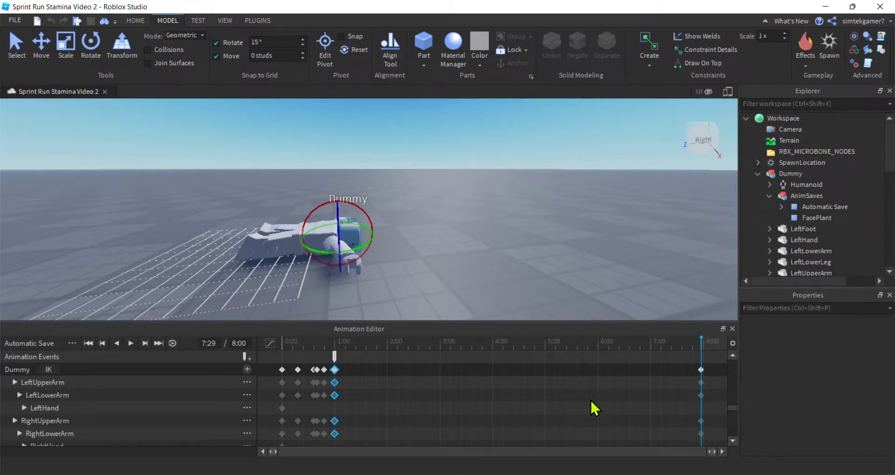
- Save the FacePlant animation and start publishing it to Roblox
{"action": "left_click", "coordinate": [72, 345]}
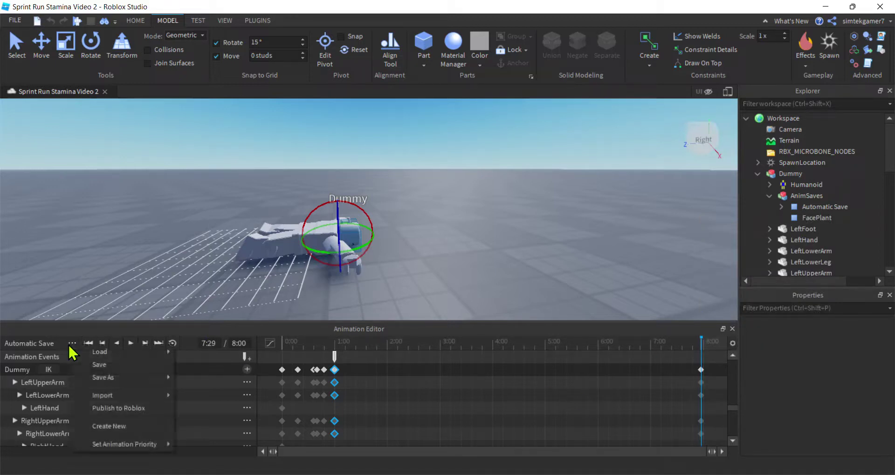
{"action": "left_click", "coordinate": [99, 365]}
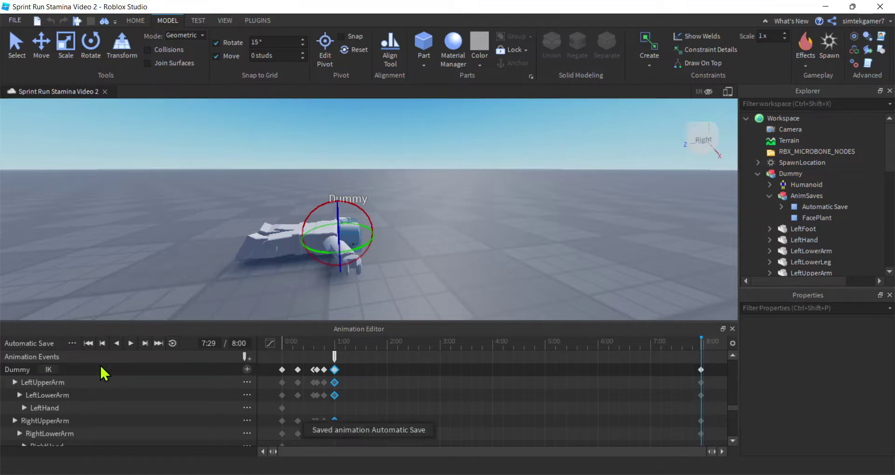
{"action": "left_click", "coordinate": [72, 346]}
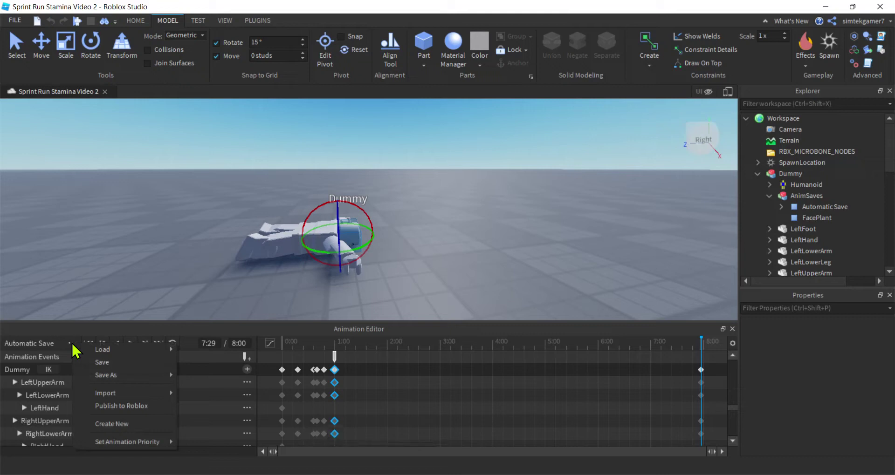
{"action": "left_click", "coordinate": [109, 406]}
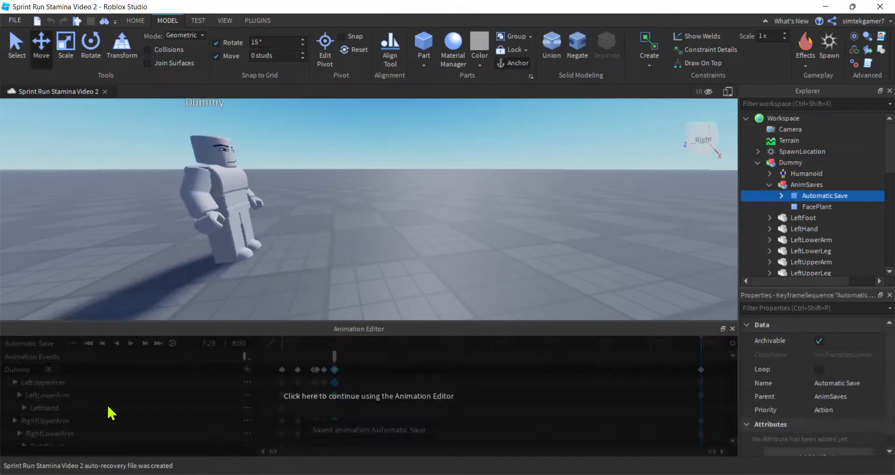
- Retitle the upload 'Face Plant', submit it, and copy the new asset ID
{"action": "left_click_drag", "start_coordinate": [506, 83], "coordinate": [414, 89]}
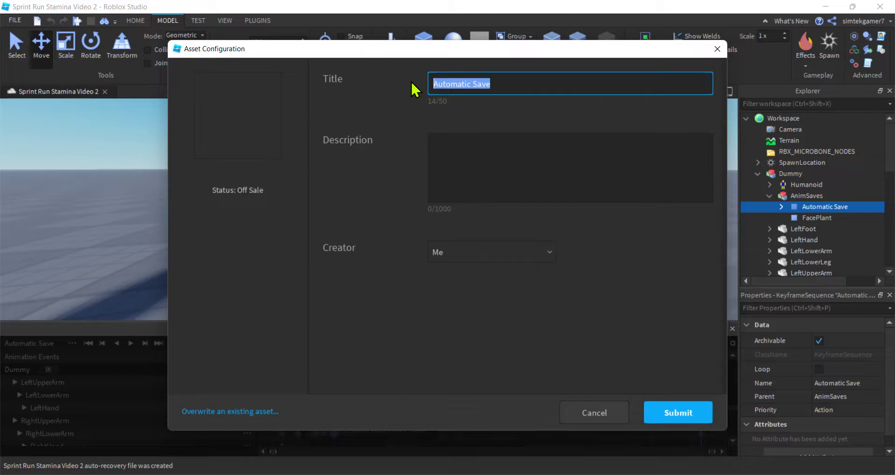
{"action": "type", "text": "Face Plant"}
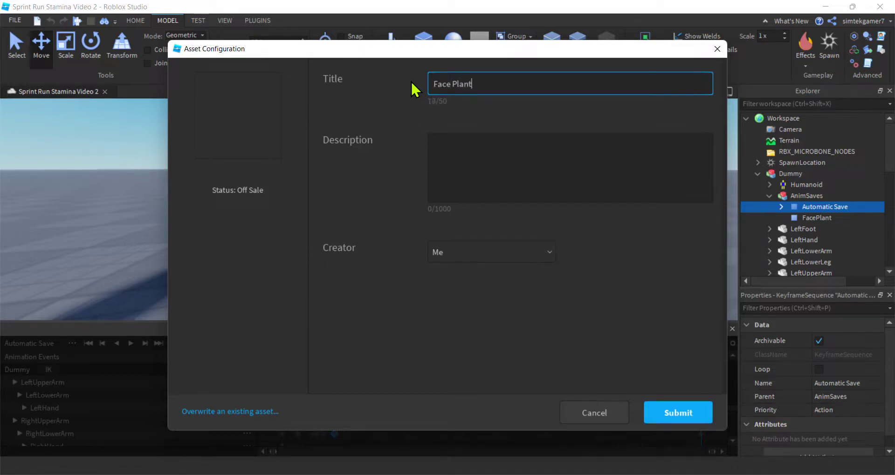
{"action": "left_click", "coordinate": [681, 416]}
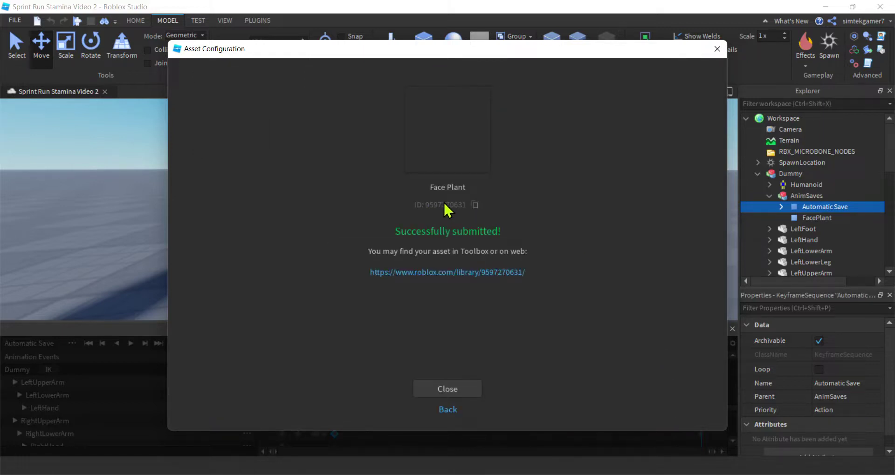
{"action": "left_click", "coordinate": [475, 205]}
{"action": "left_click", "coordinate": [459, 395]}
- Show the stamina bar and sprint button in the viewport and close the Animation Editor
{"action": "scroll", "coordinate": [814, 231], "scroll_direction": "down", "scroll_amount": 1}
{"action": "scroll", "coordinate": [811, 228], "scroll_direction": "down", "scroll_amount": 7}
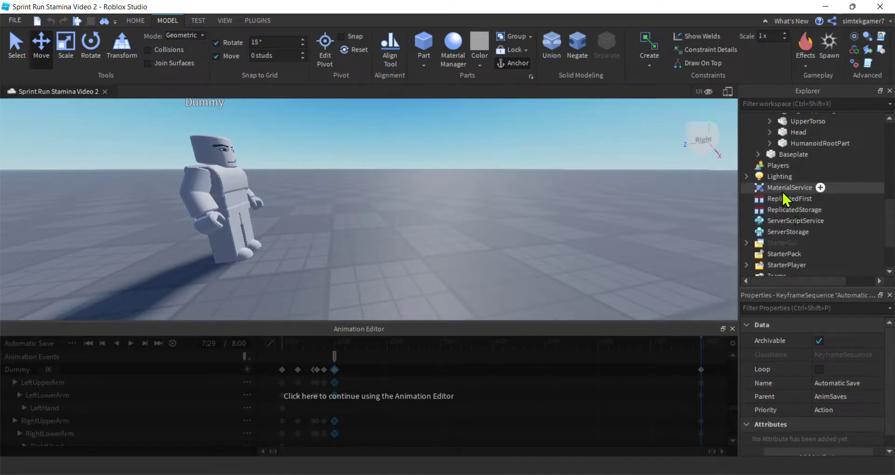
{"action": "scroll", "coordinate": [775, 192], "scroll_direction": "down", "scroll_amount": 1}
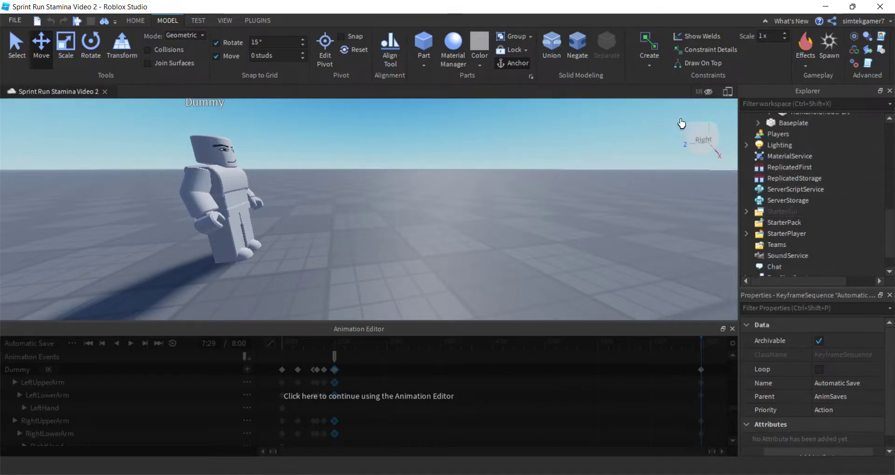
{"action": "left_click", "coordinate": [701, 93]}
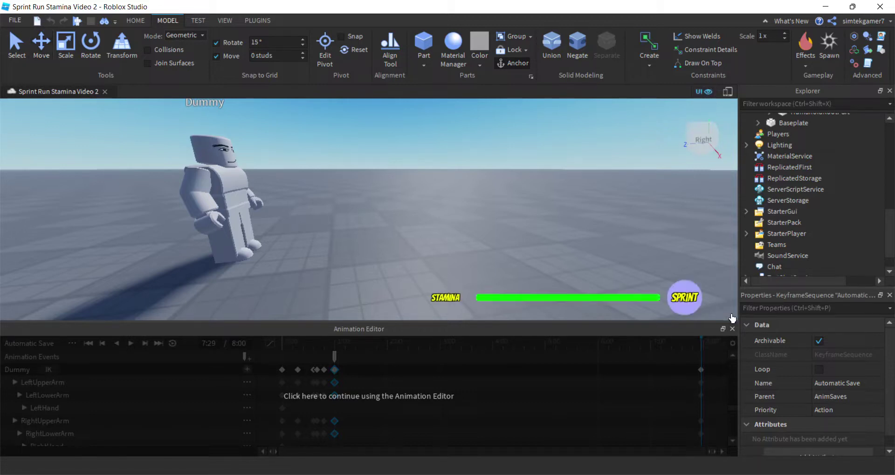
{"action": "left_click", "coordinate": [732, 331]}
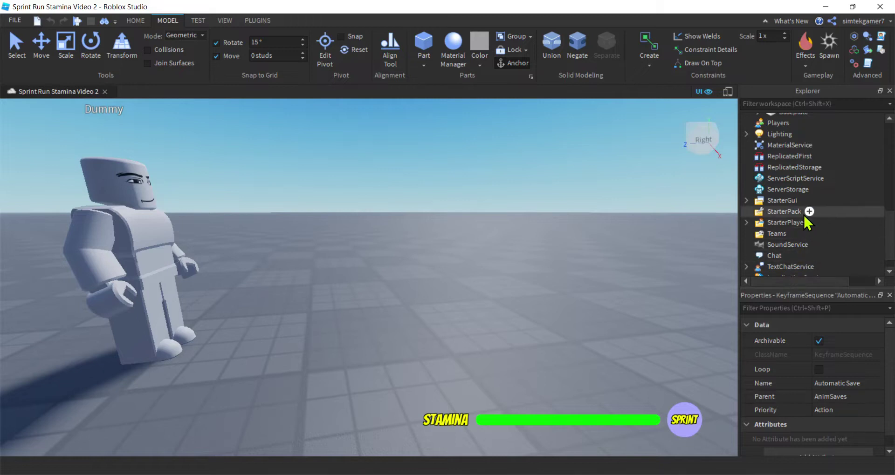
- Expand StarterGui > ScreenGui > BackFrm in Explorer to reveal the ShiftRun script
{"action": "scroll", "coordinate": [802, 219], "scroll_direction": "down", "scroll_amount": 1}
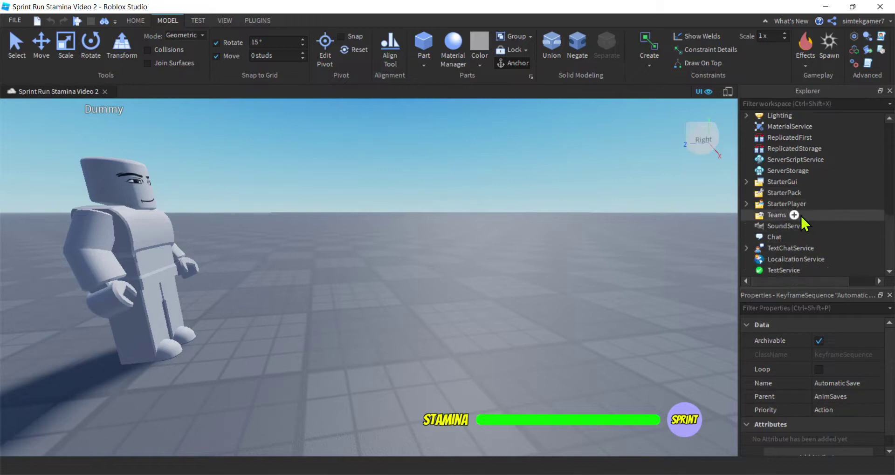
{"action": "left_click", "coordinate": [746, 181]}
{"action": "left_click", "coordinate": [757, 192]}
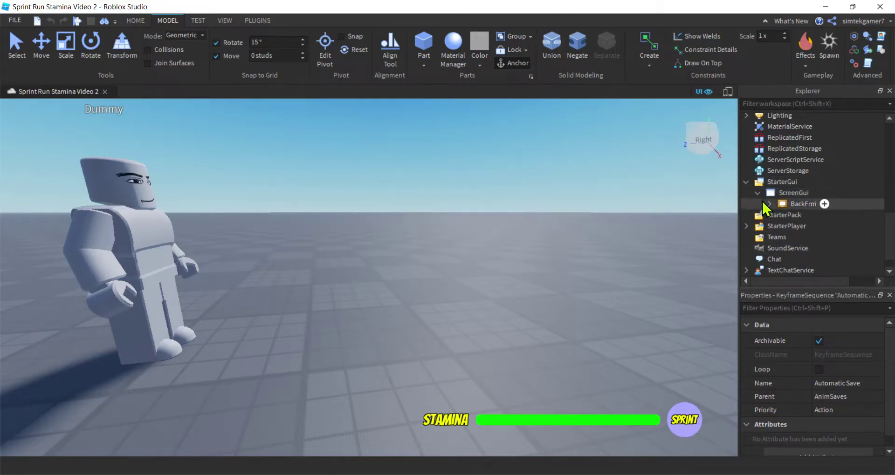
{"action": "left_click", "coordinate": [769, 204]}
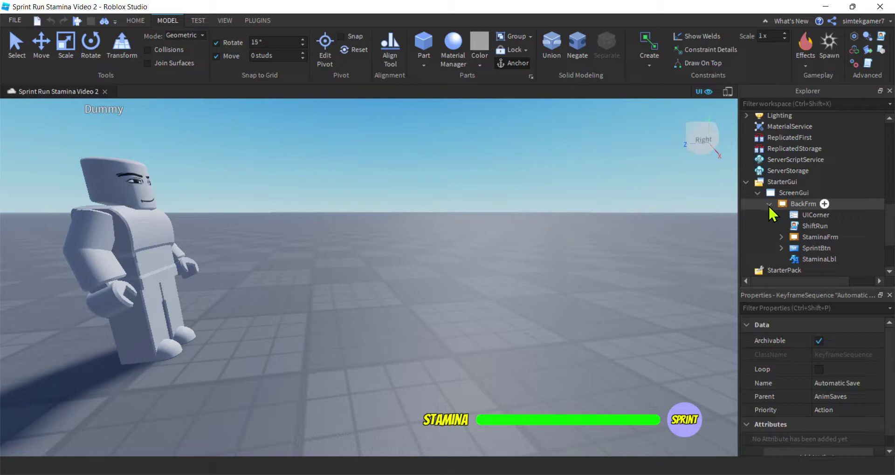
- Insert an Animation object under the ShiftRun script and name it FacePlant
{"action": "left_click", "coordinate": [806, 227]}
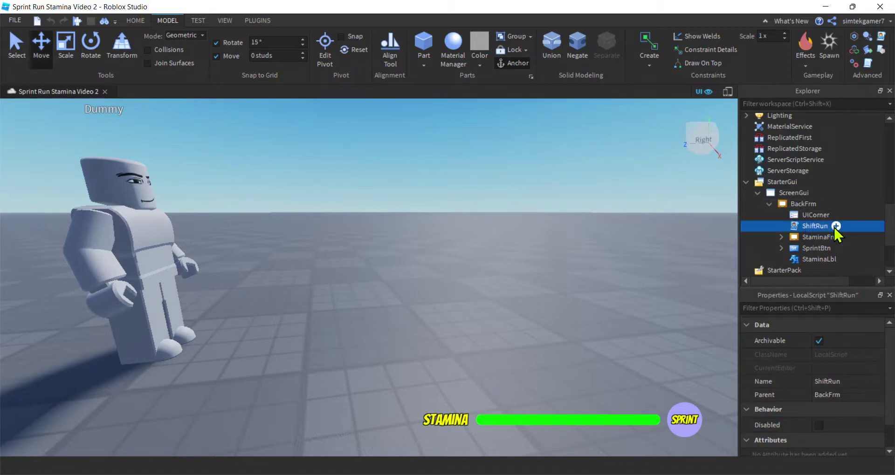
{"action": "left_click", "coordinate": [836, 227]}
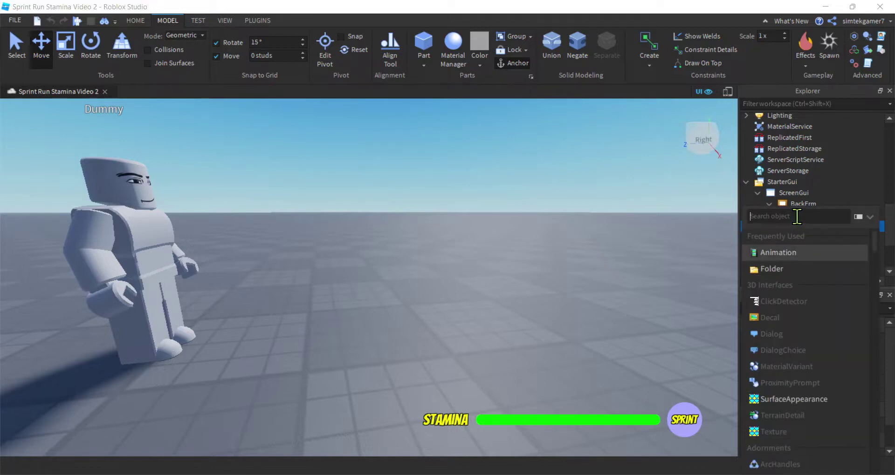
{"action": "type", "text": "anim"}
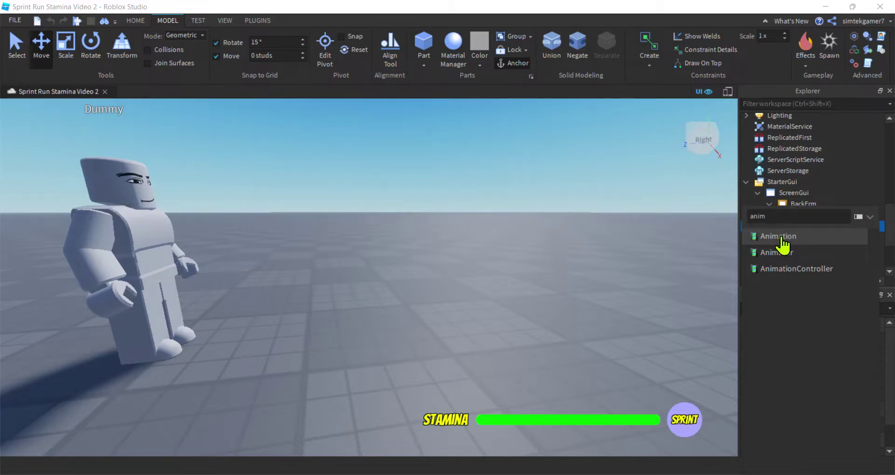
{"action": "left_click", "coordinate": [782, 238]}
{"action": "left_click", "coordinate": [825, 238]}
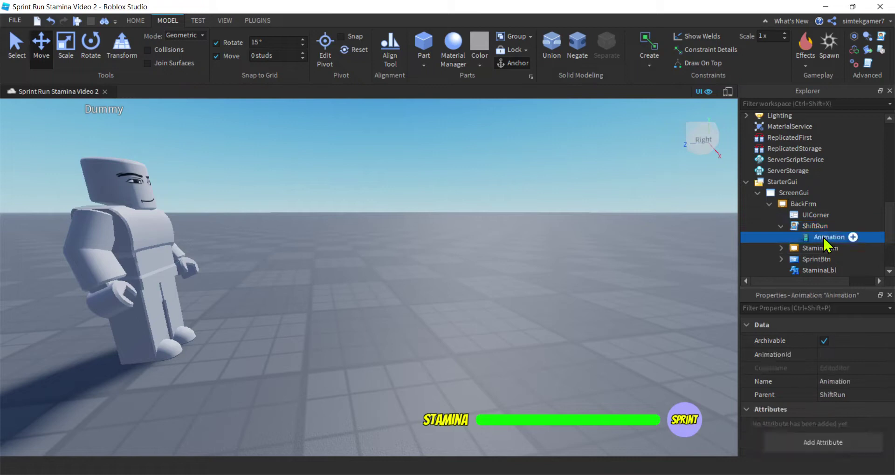
{"action": "left_click", "coordinate": [828, 238]}
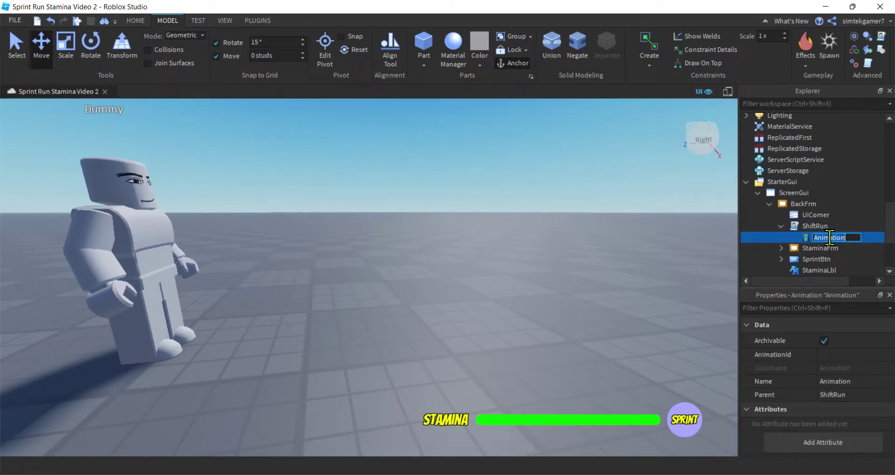
{"action": "type", "text": "FacePlant"}
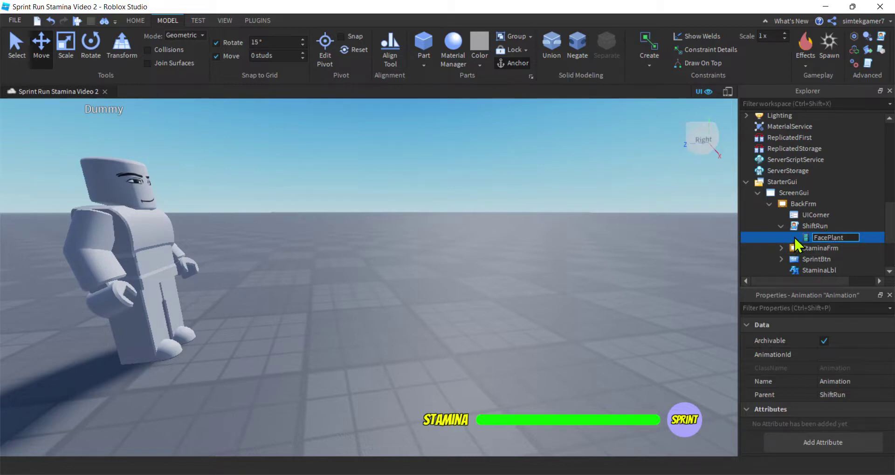
{"action": "key", "text": "Return"}
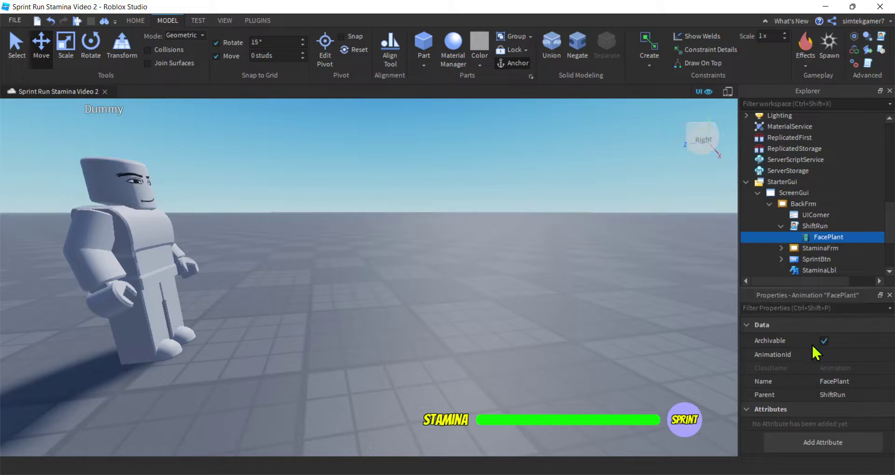
{"action": "left_click", "coordinate": [832, 354]}
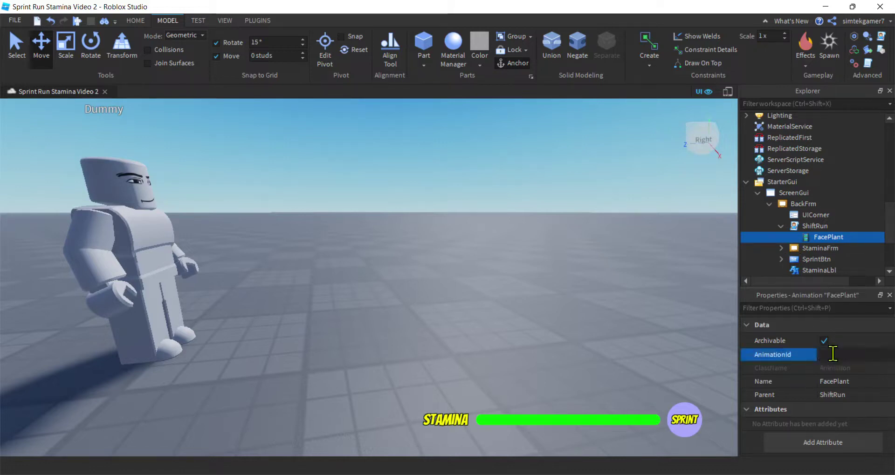
{"action": "key", "text": "ctrl+v"}
{"action": "key", "text": "Return"}
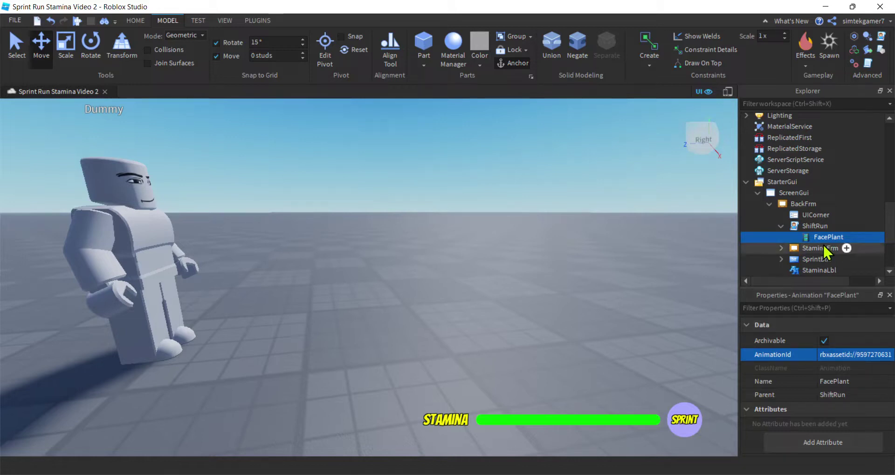
- In ShiftRun, add line 11: local facePlant = script:WaitForChild("FacePlant")
{"action": "double_click", "coordinate": [815, 226]}
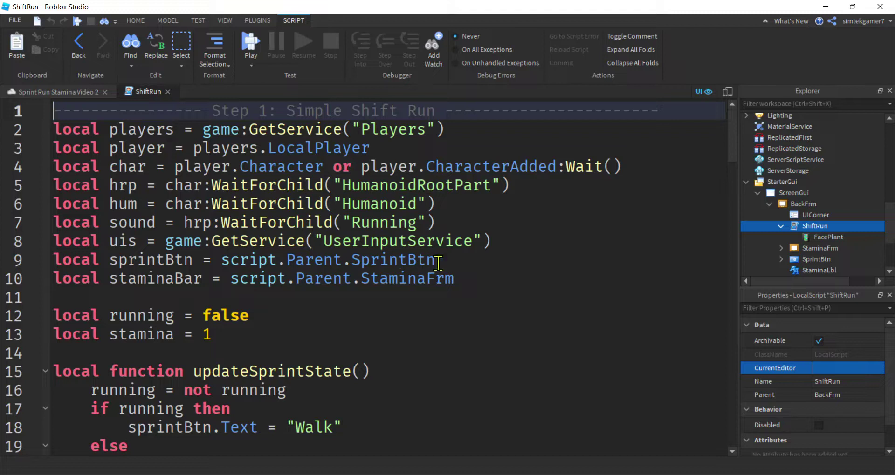
{"action": "left_click", "coordinate": [465, 280]}
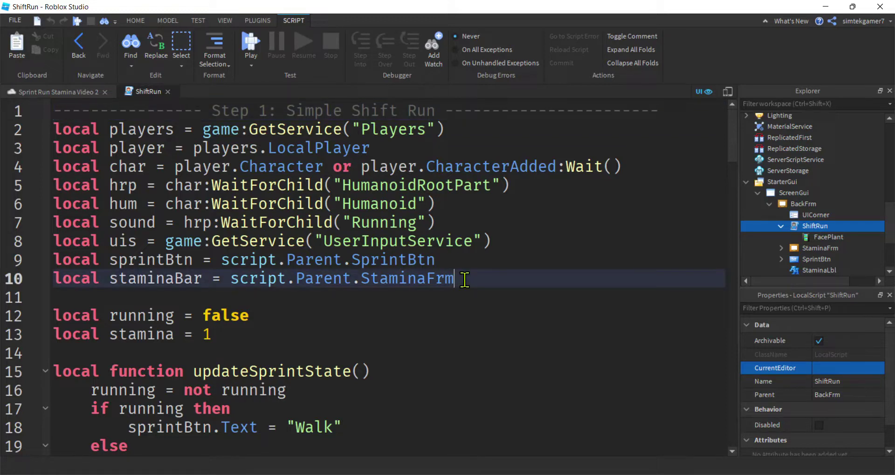
{"action": "key", "text": "Return"}
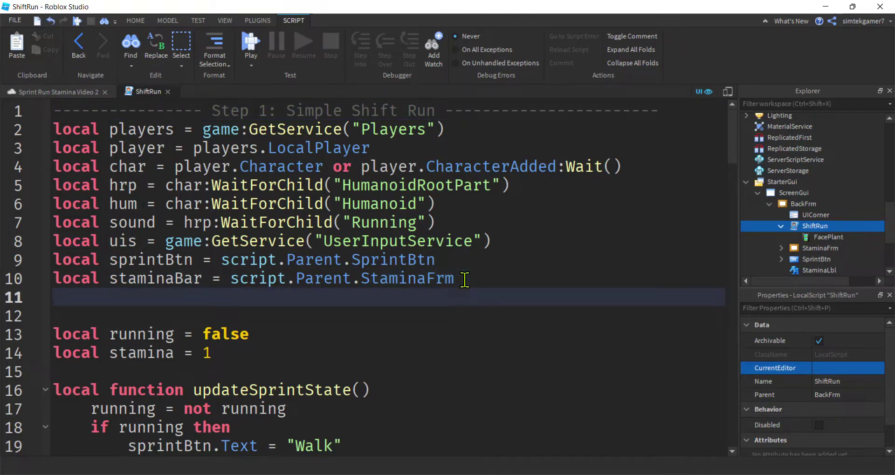
{"action": "type", "text": "local "}
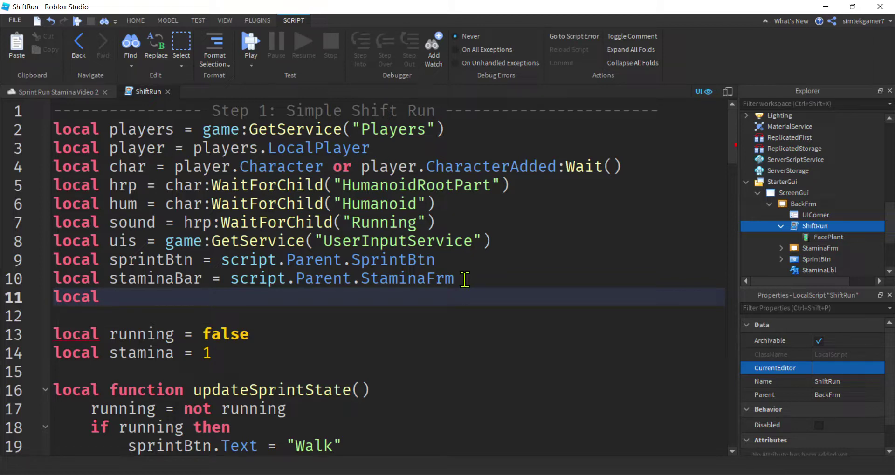
{"action": "type", "text": "facePlan"}
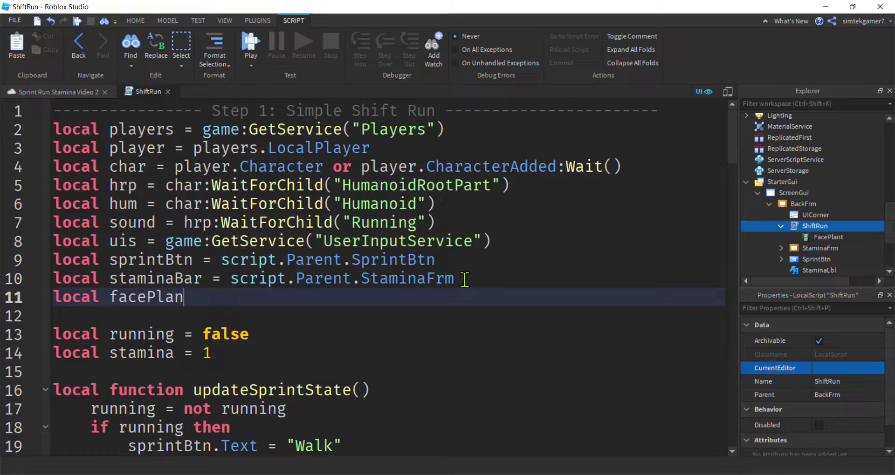
{"action": "type", "text": "t = script"}
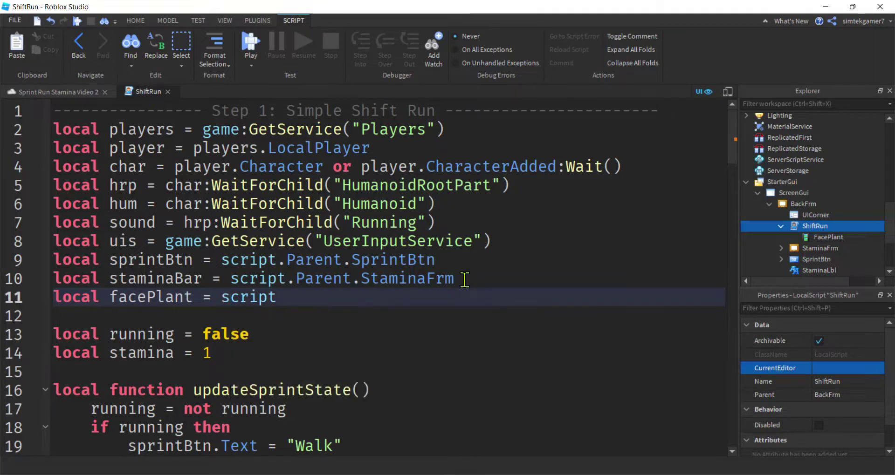
{"action": "type", "text": ":W"}
{"action": "key", "text": "Tab"}
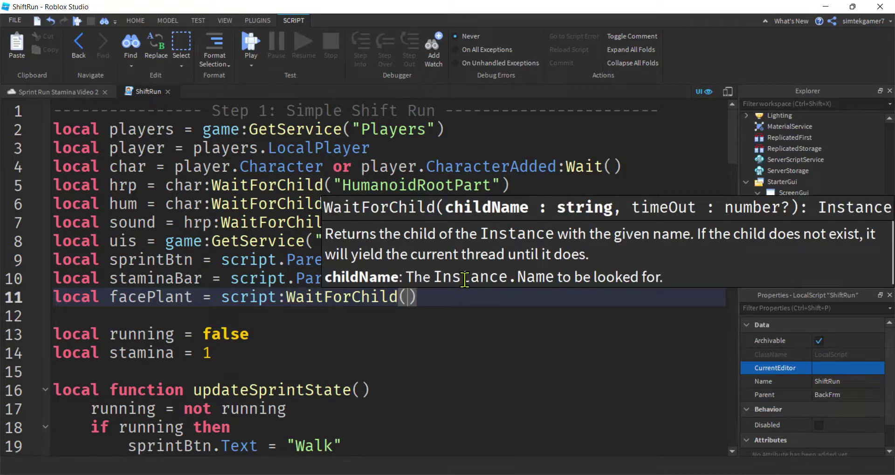
{"action": "type", "text": "\""}
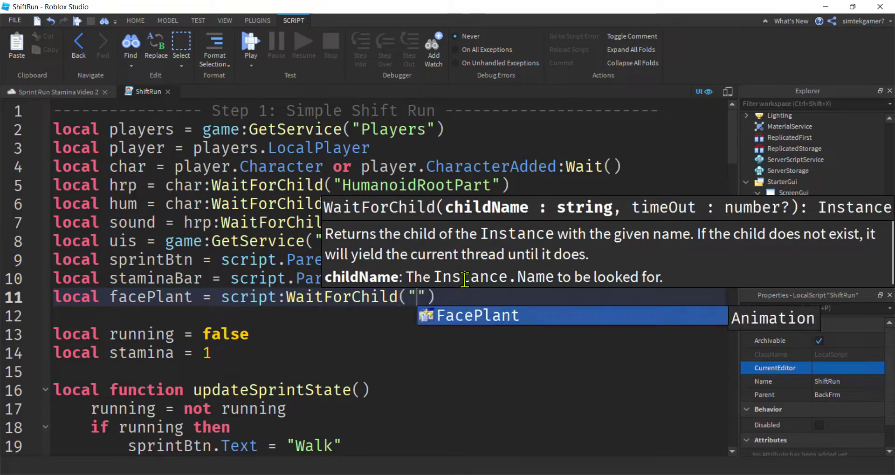
{"action": "left_click", "coordinate": [478, 322]}
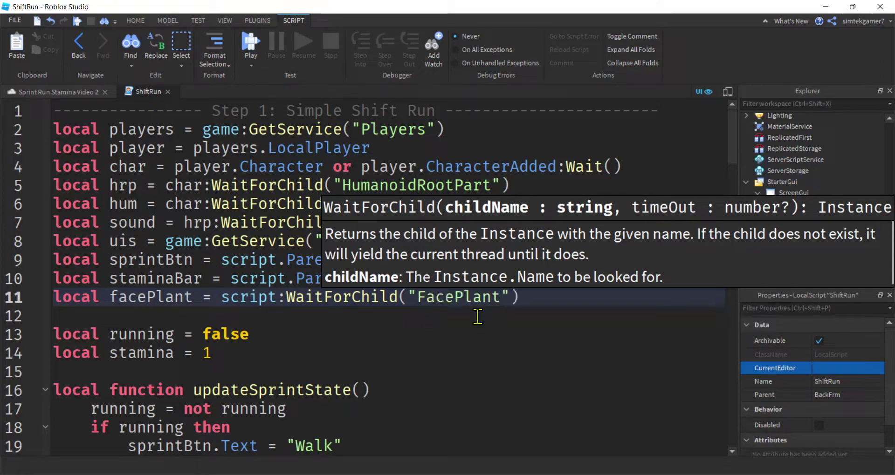
{"action": "left_click", "coordinate": [536, 303]}
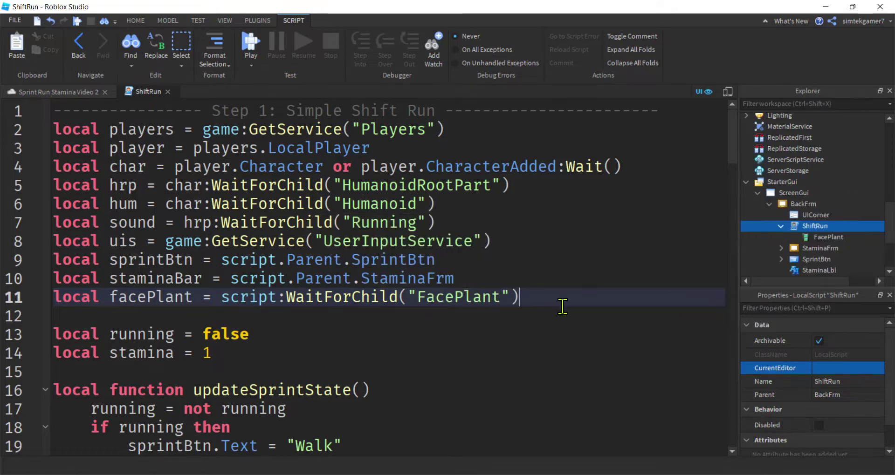
- Add line 12: local facePlantTrack = hum.Animator:LoadAnimation(facePlant)
{"action": "key", "text": "Return"}
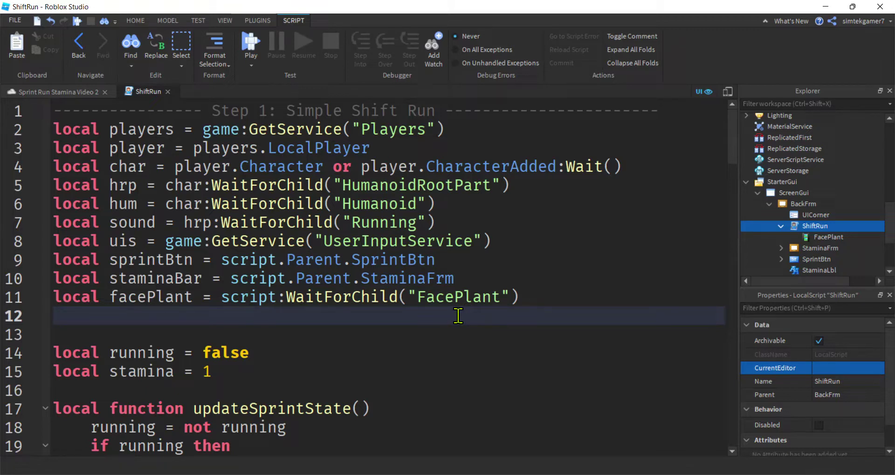
{"action": "double_click", "coordinate": [123, 204]}
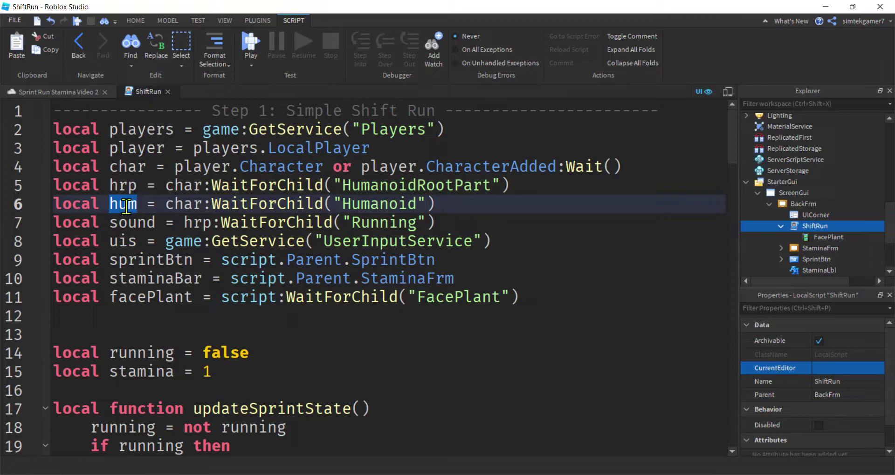
{"action": "left_click", "coordinate": [90, 315]}
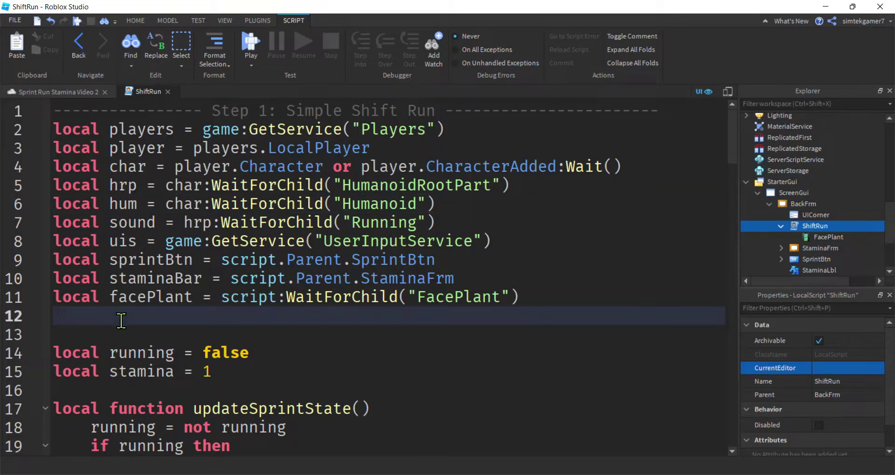
{"action": "type", "text": "local"}
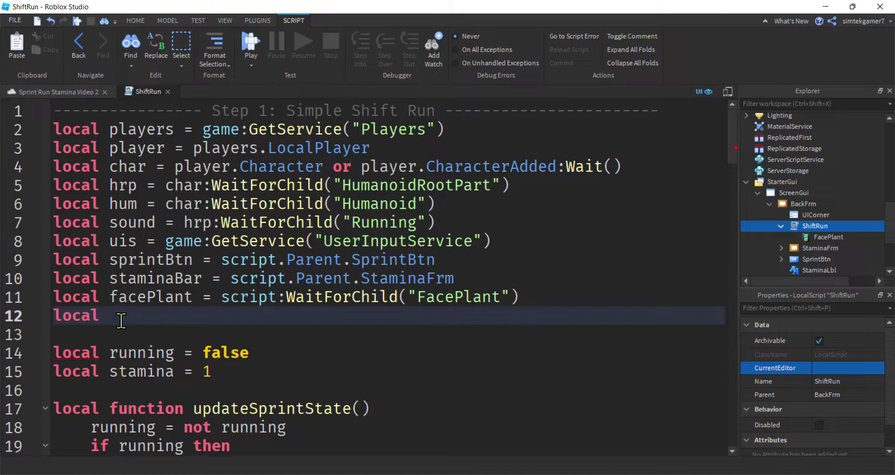
{"action": "type", "text": " facePlant"}
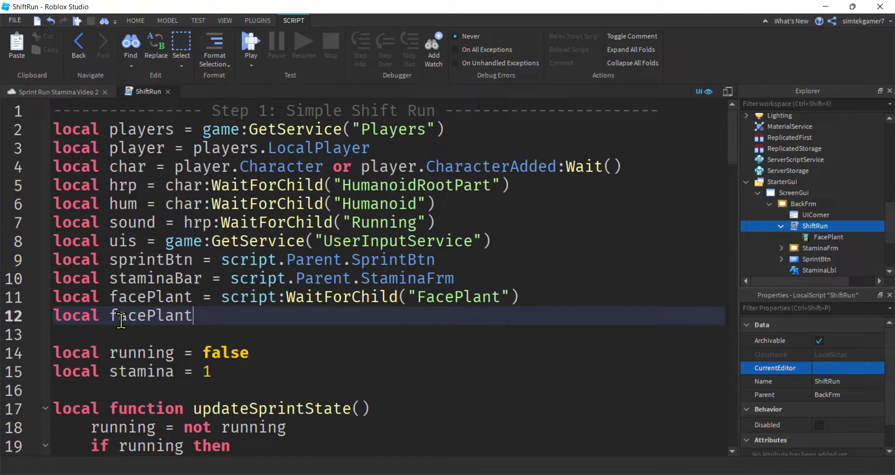
{"action": "type", "text": "Track = hum"}
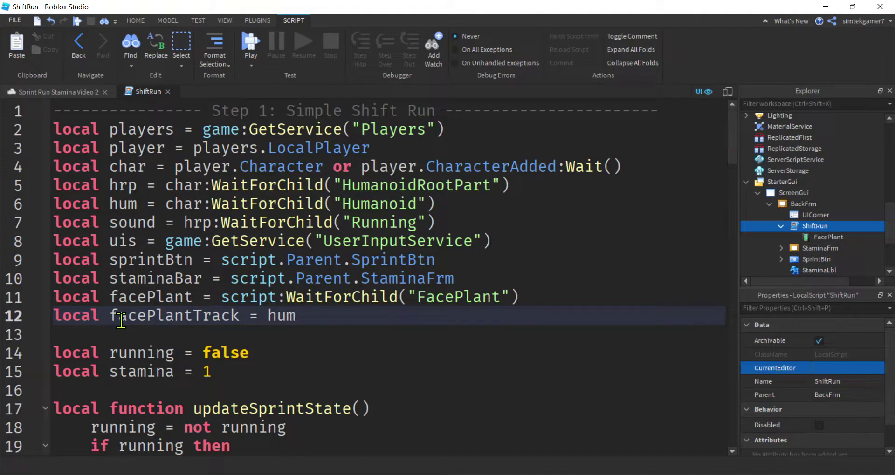
{"action": "type", "text": ".A"}
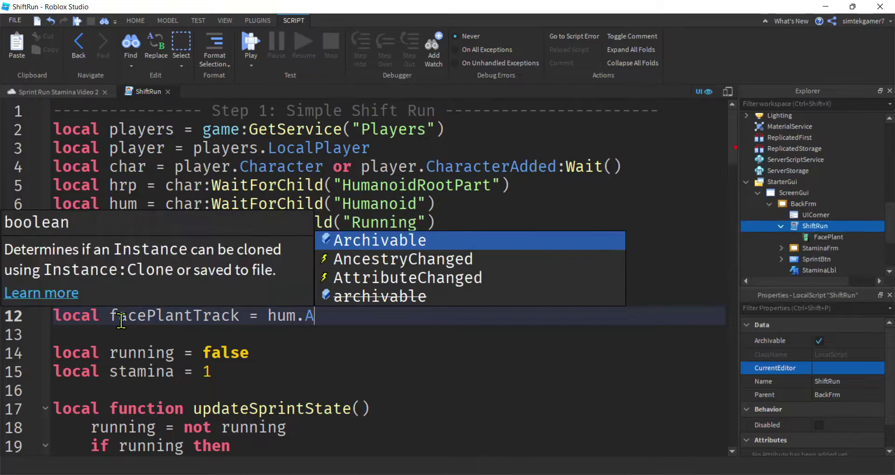
{"action": "type", "text": "nimator:"}
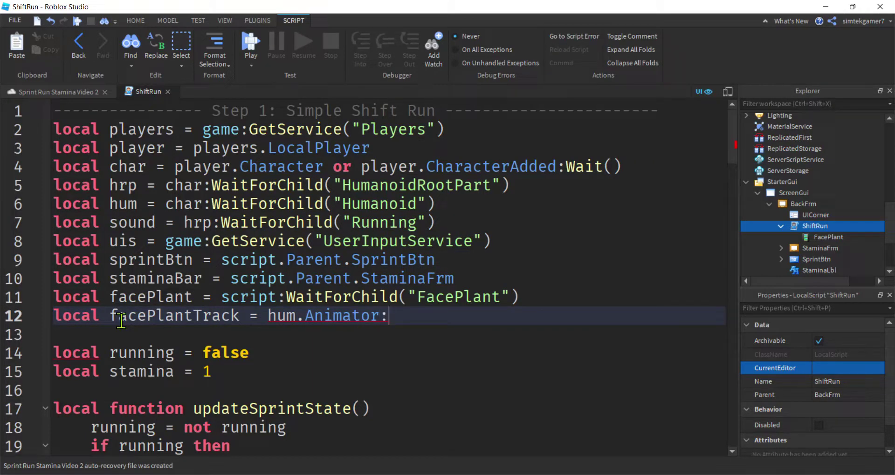
{"action": "type", "text": "Load"}
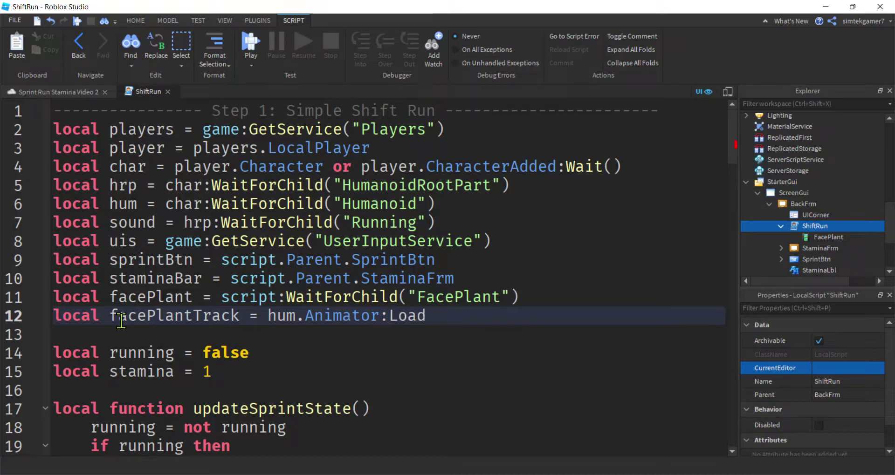
{"action": "type", "text": "Animation(f"}
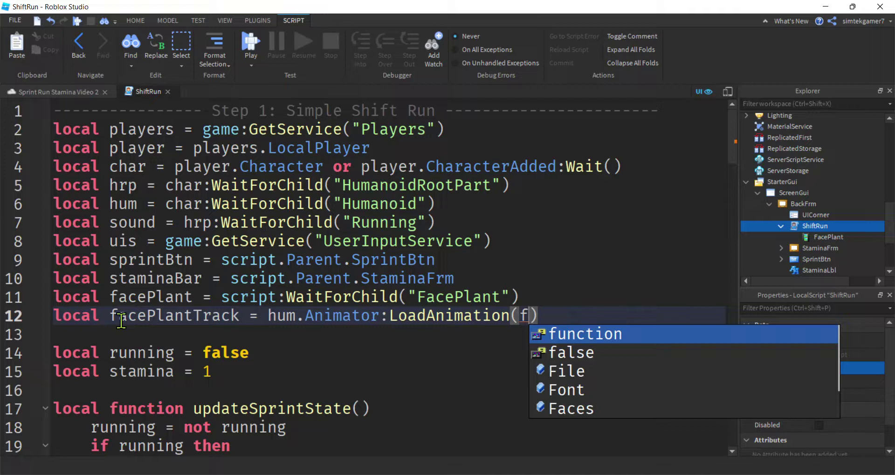
{"action": "type", "text": "a"}
{"action": "key", "text": "Down"}
{"action": "key", "text": "Down"}
{"action": "key", "text": "Tab"}
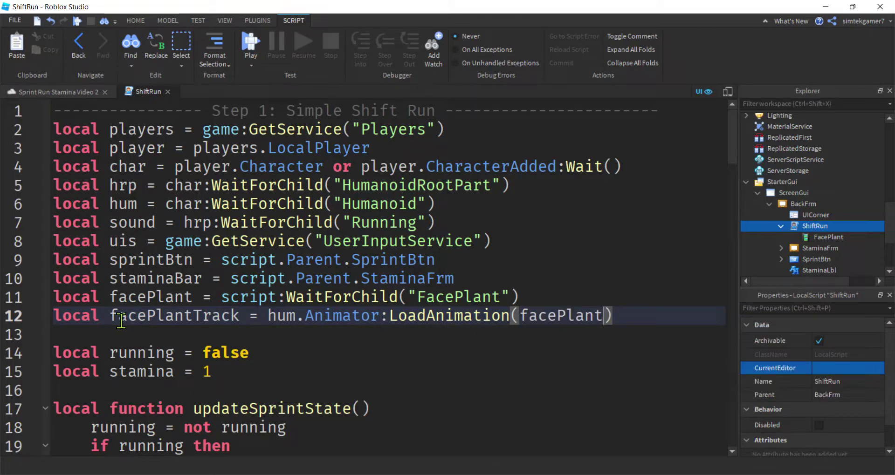
{"action": "left_click", "coordinate": [631, 317]}
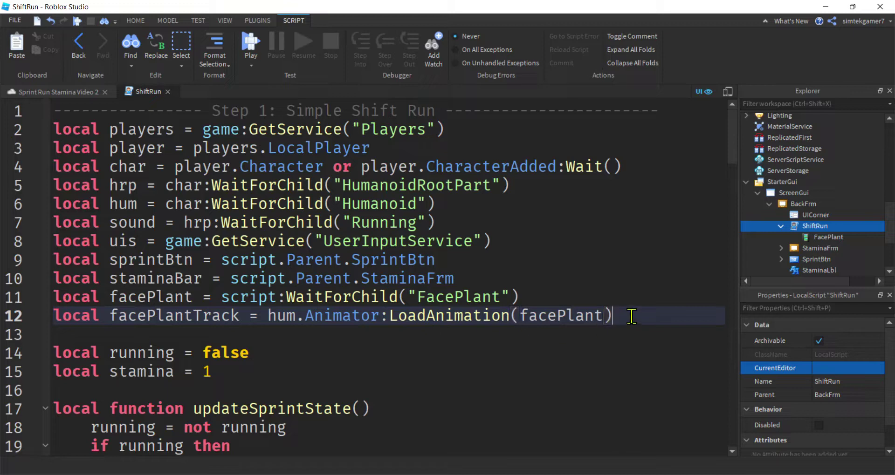
- Connect facePlantTrack:GetMarkerReachedSignal("Puke") to a function that calls print("puking!!!")
{"action": "key", "text": "Return"}
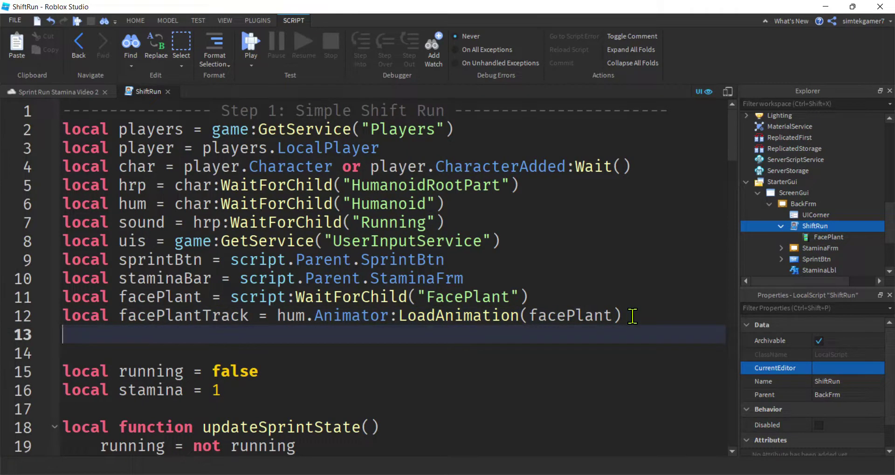
{"action": "type", "text": "fa"}
{"action": "key", "text": "Down"}
{"action": "key", "text": "Down"}
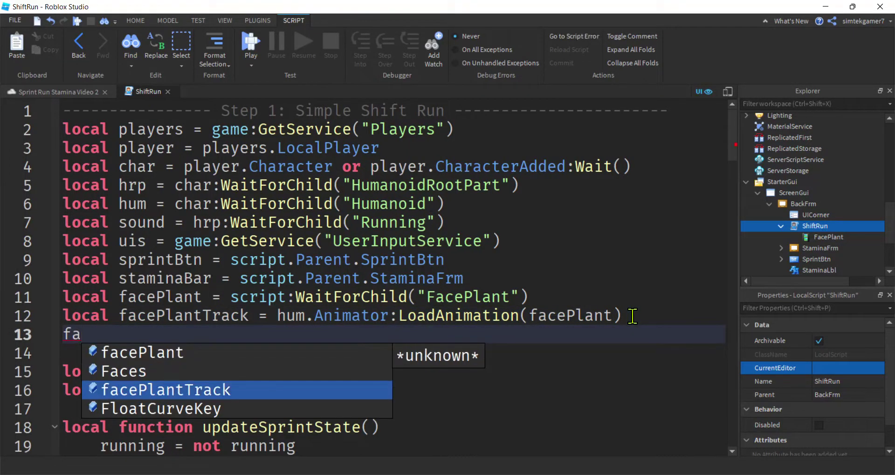
{"action": "key", "text": "Tab"}
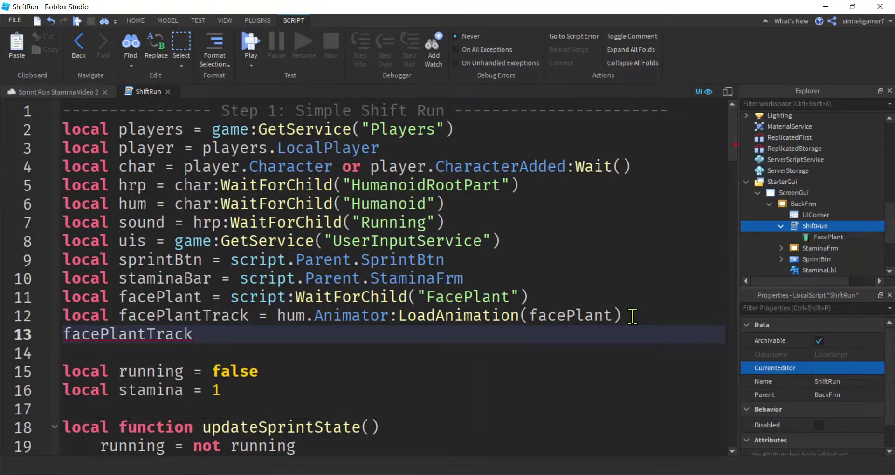
{"action": "type", "text": ":Get"}
{"action": "type", "text": "M"}
{"action": "type", "text": "ark"}
{"action": "key", "text": "BackSpace"}
{"action": "type", "text": "rkerReached"}
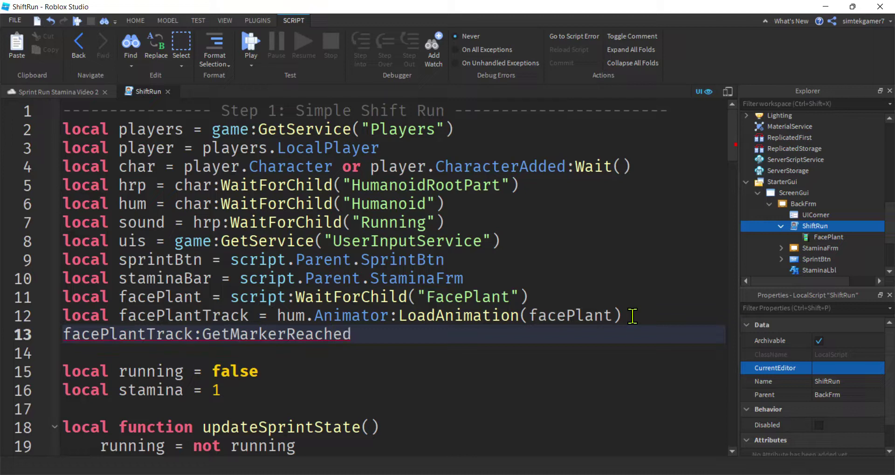
{"action": "type", "text": "Signal(\"Puke\")"}
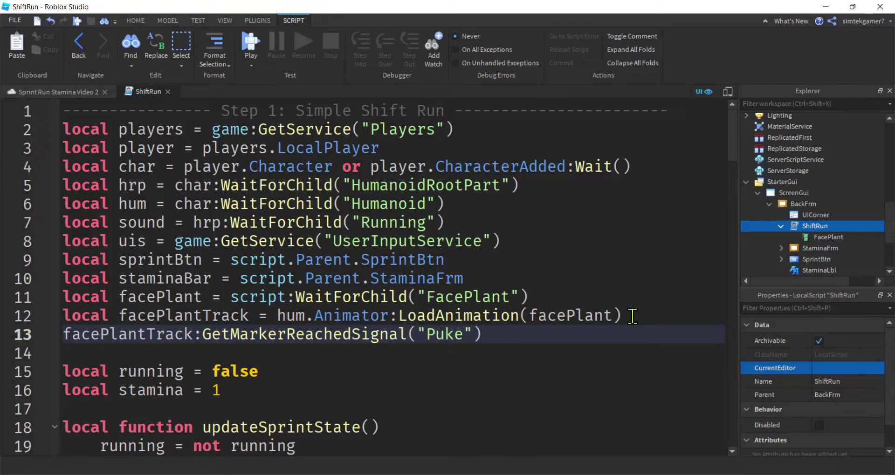
{"action": "type", "text": ":Connec"}
{"action": "type", "text": "t"}
{"action": "type", "text": "(function"}
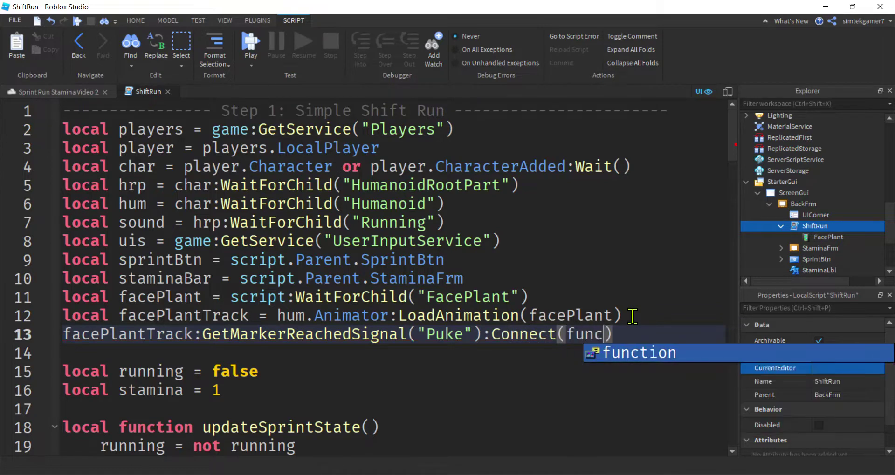
{"action": "type", "text": "("}
{"action": "key", "text": "Return"}
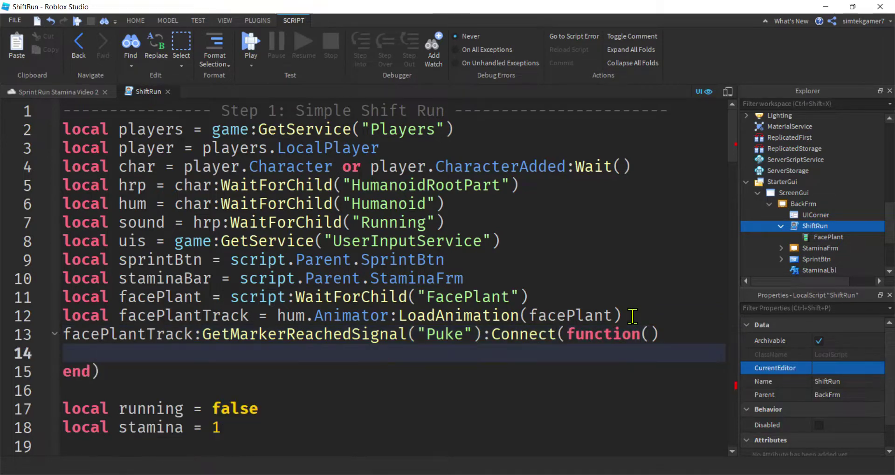
{"action": "type", "text": "print(\""}
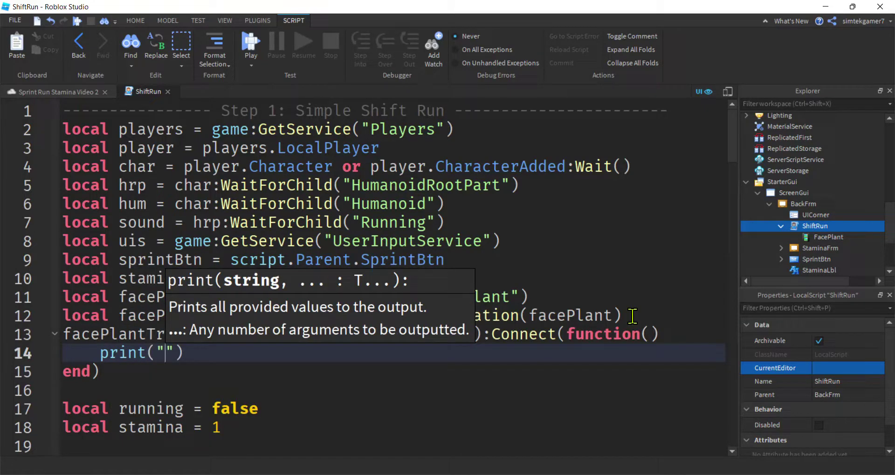
{"action": "type", "text": "puking"}
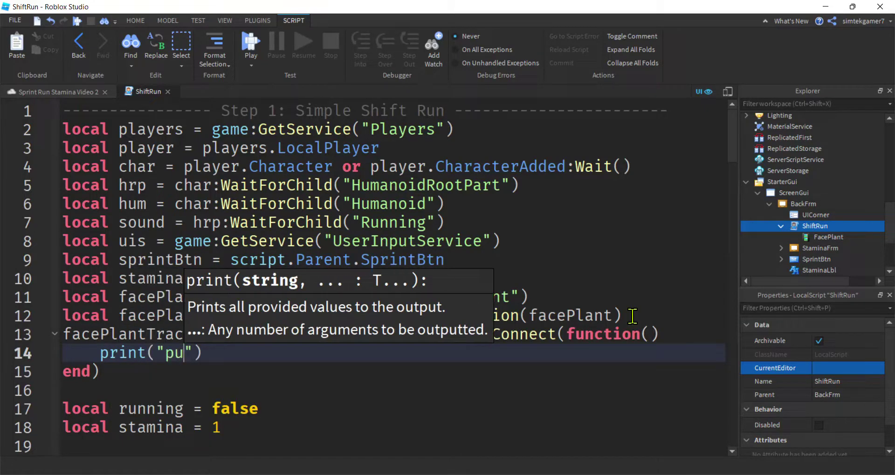
{"action": "type", "text": "!!!"}
{"action": "left_click", "coordinate": [241, 365]}
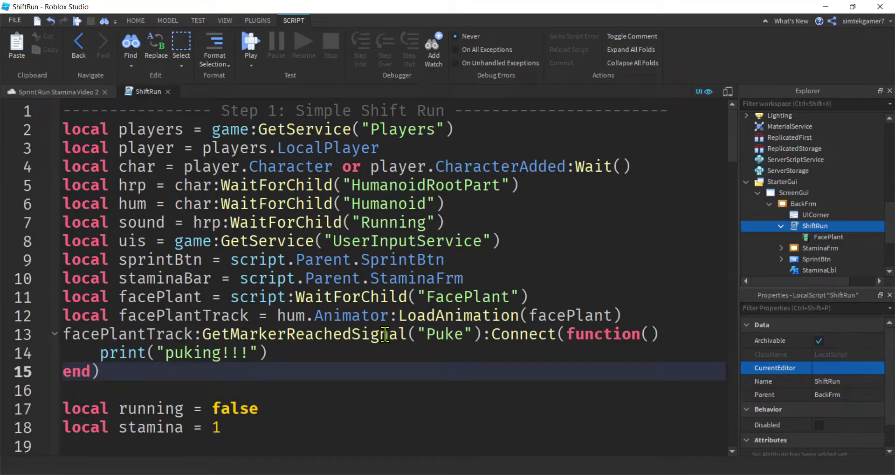
- Add facePlantTrack:Play() under the fall and puke comment in the else branch
{"action": "scroll", "coordinate": [385, 334], "scroll_direction": "down", "scroll_amount": 2}
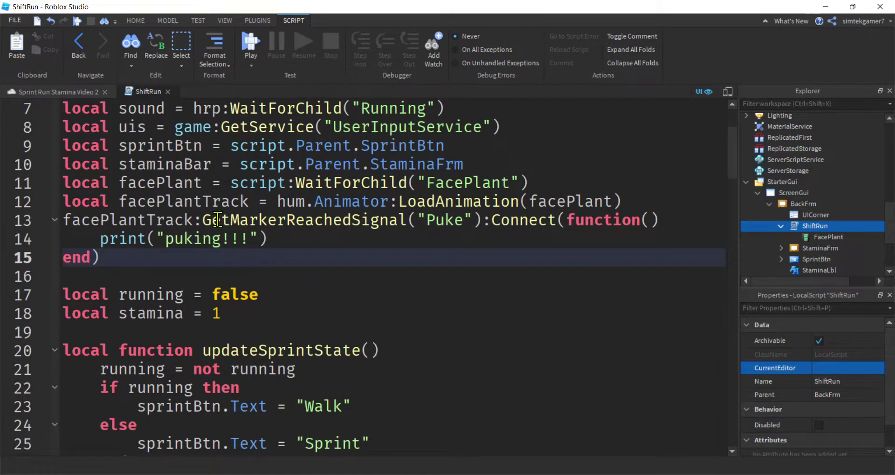
{"action": "double_click", "coordinate": [206, 205]}
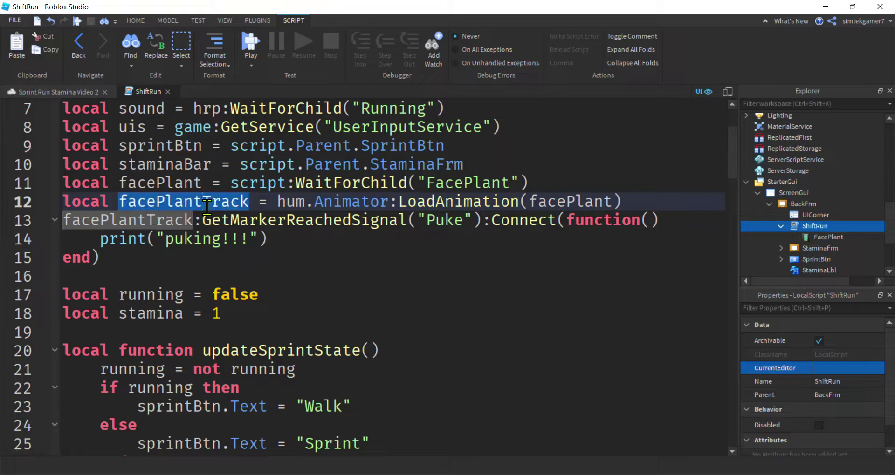
{"action": "scroll", "coordinate": [304, 279], "scroll_direction": "down", "scroll_amount": 2}
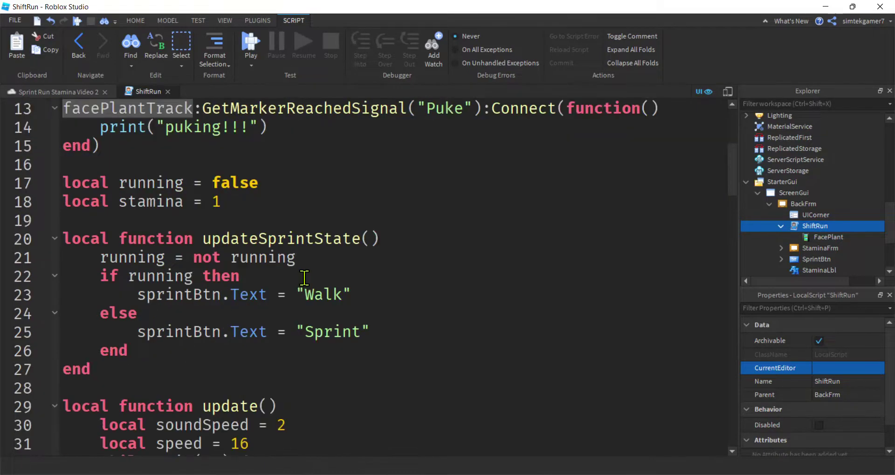
{"action": "scroll", "coordinate": [304, 278], "scroll_direction": "down", "scroll_amount": 7}
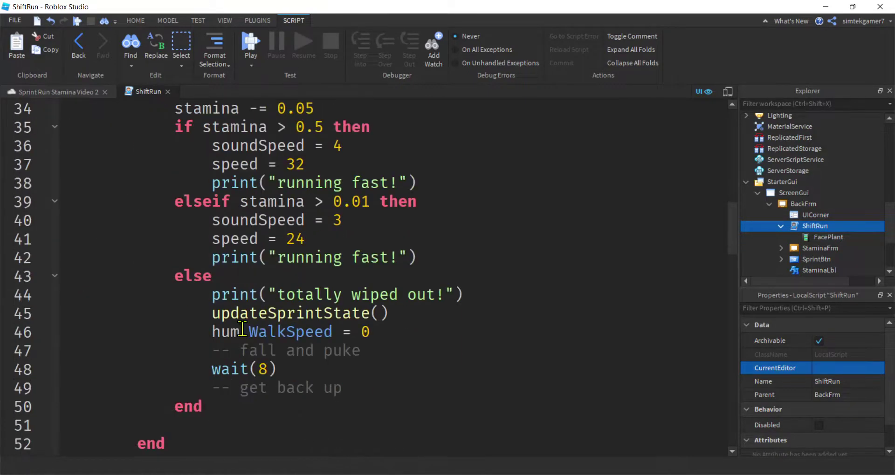
{"action": "left_click", "coordinate": [373, 350]}
{"action": "key", "text": "Return"}
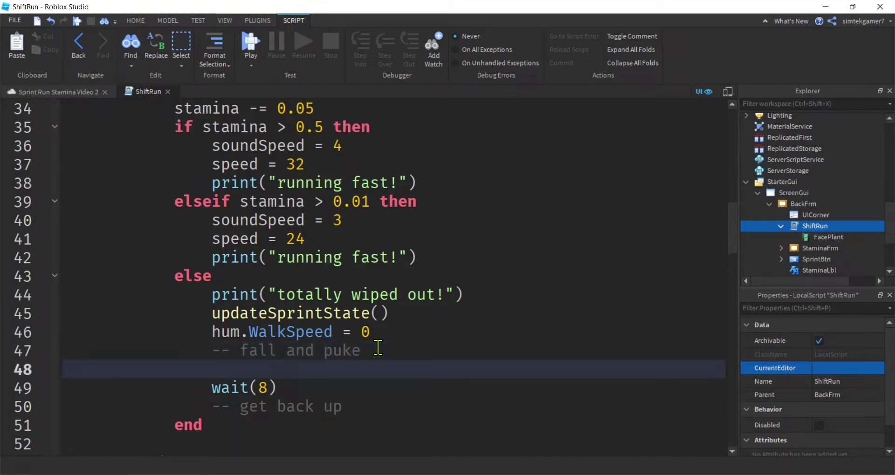
{"action": "type", "text": "facePlantTrack"}
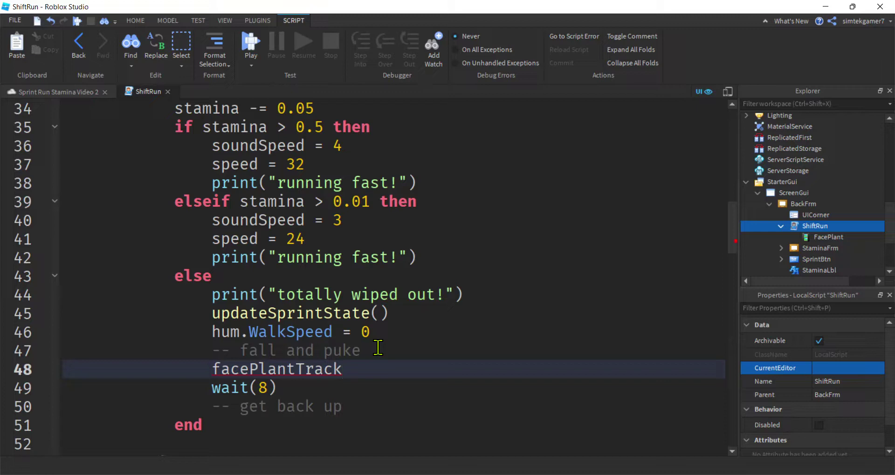
{"action": "type", "text": ":Play()"}
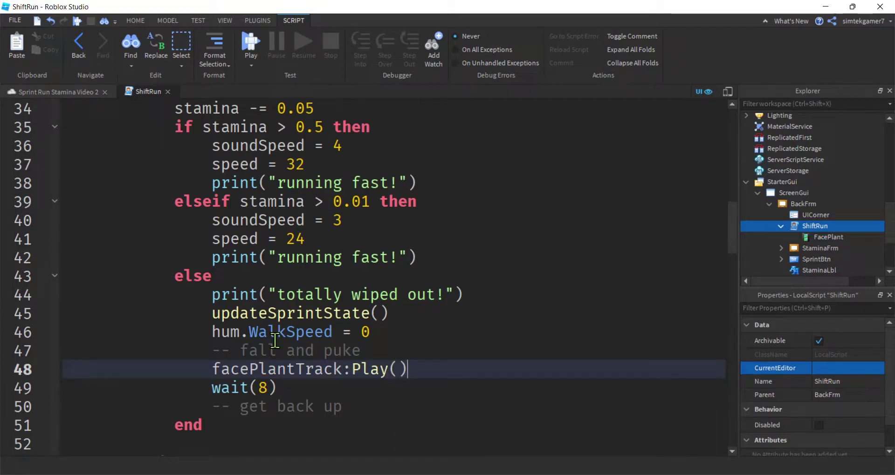
- Replace wait(8) with facePlantTrack.Stopped:Wait()
{"action": "left_click_drag", "start_coordinate": [212, 388], "coordinate": [295, 389]}
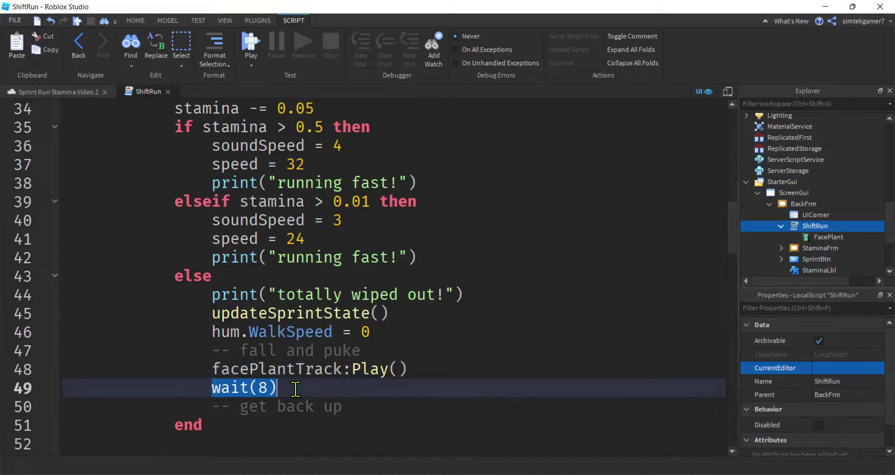
{"action": "key", "text": "BackSpace"}
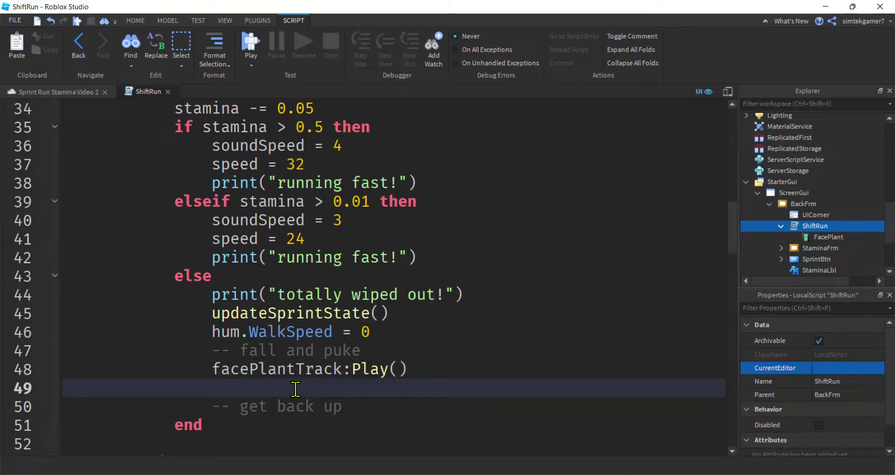
{"action": "type", "text": "fa"}
{"action": "key", "text": "Down"}
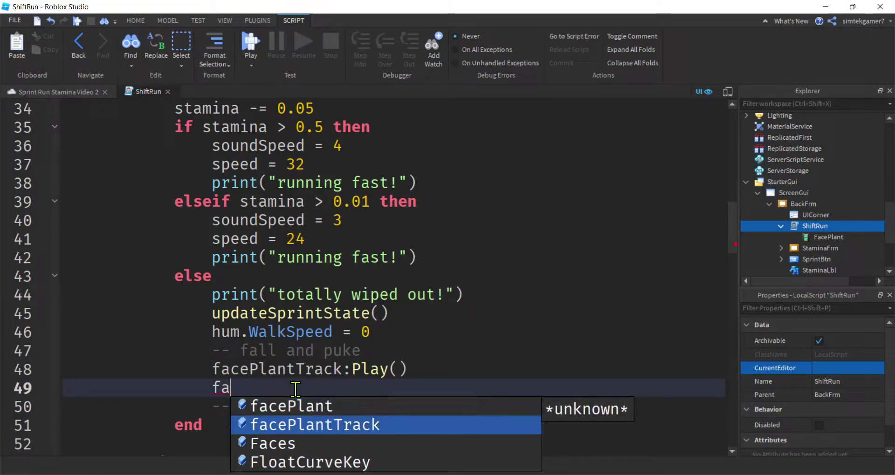
{"action": "key", "text": "Tab"}
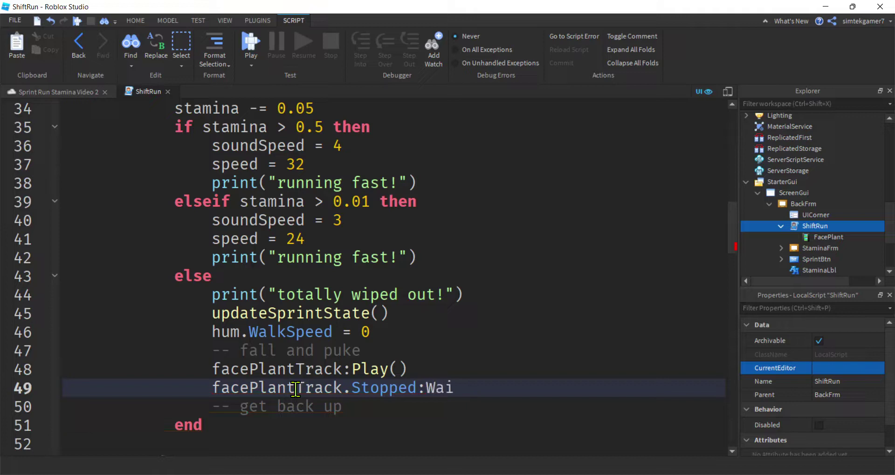
{"action": "type", "text": "()"}
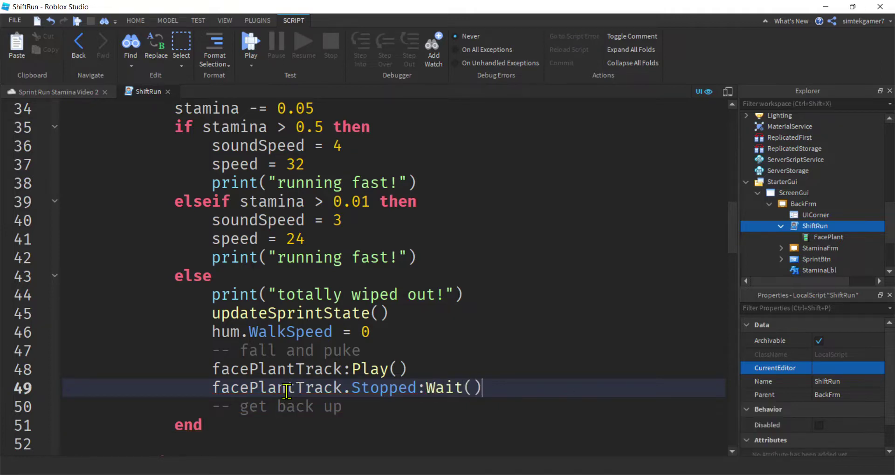
{"action": "left_click_drag", "start_coordinate": [205, 389], "coordinate": [506, 386]}
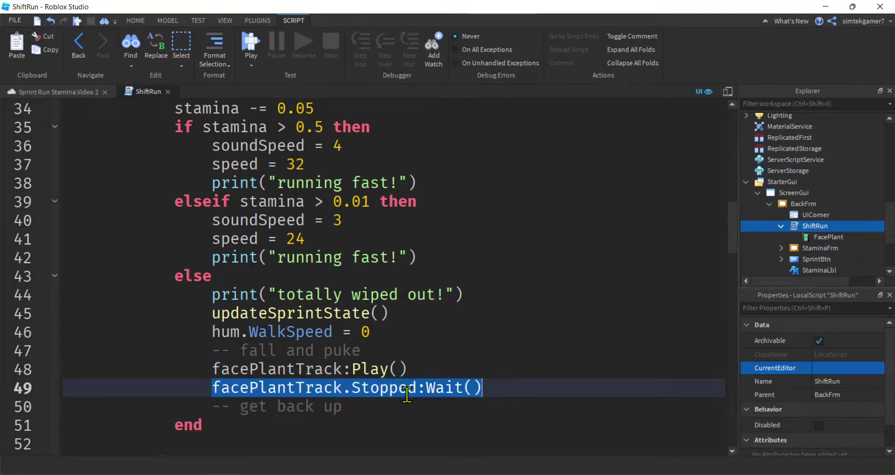
{"action": "double_click", "coordinate": [406, 388]}
{"action": "left_click", "coordinate": [486, 388]}
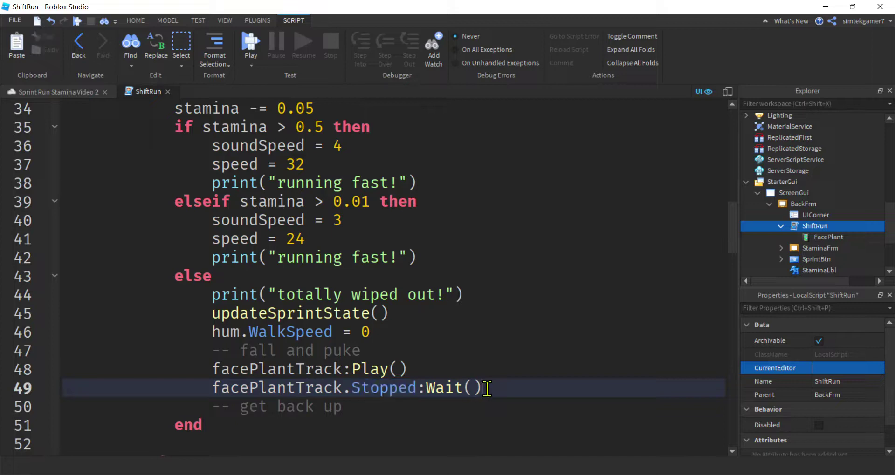
{"action": "left_click", "coordinate": [373, 333]}
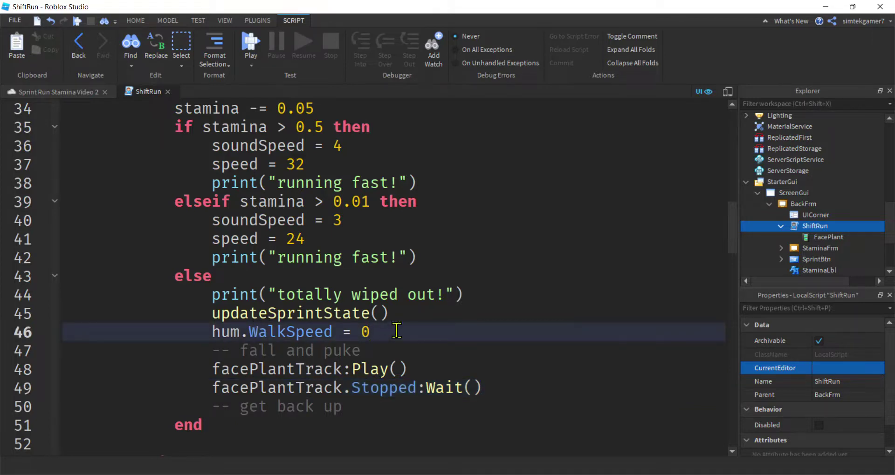
- After WalkSpeed = 0, add hum.UseJumpPower = true and hum.JumpPower = 10
{"action": "key", "text": "Return"}
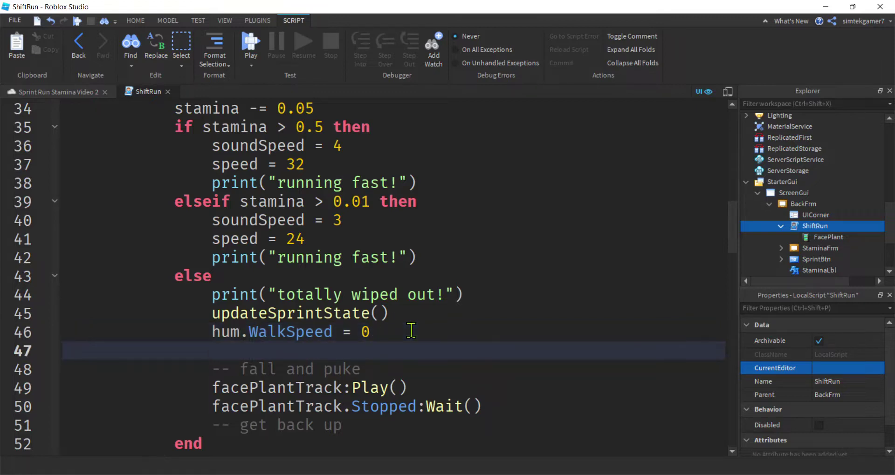
{"action": "type", "text": "hum."}
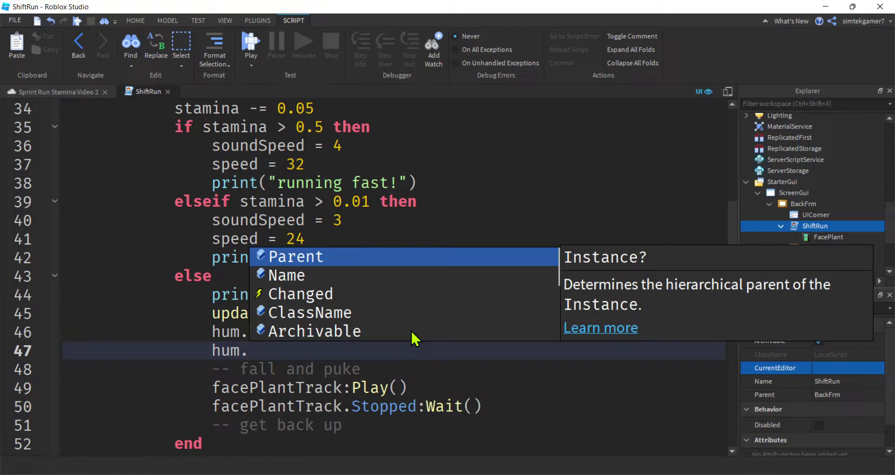
{"action": "type", "text": "UseJumpPower ="}
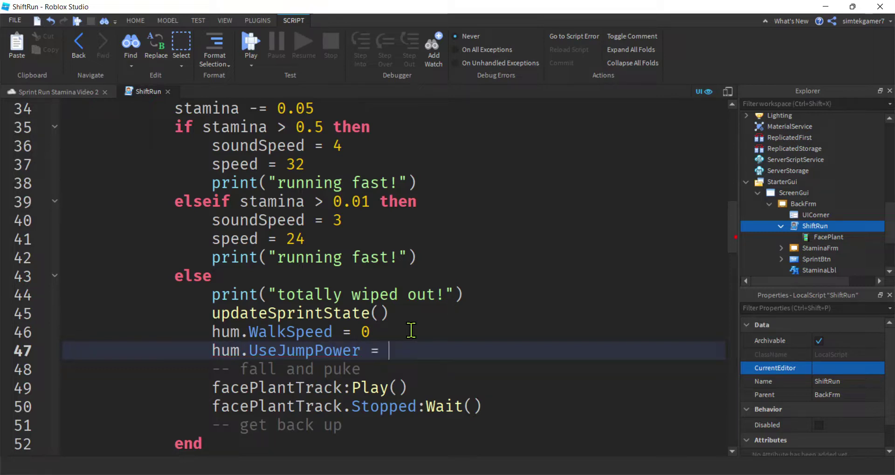
{"action": "type", "text": "true"}
{"action": "key", "text": "Return"}
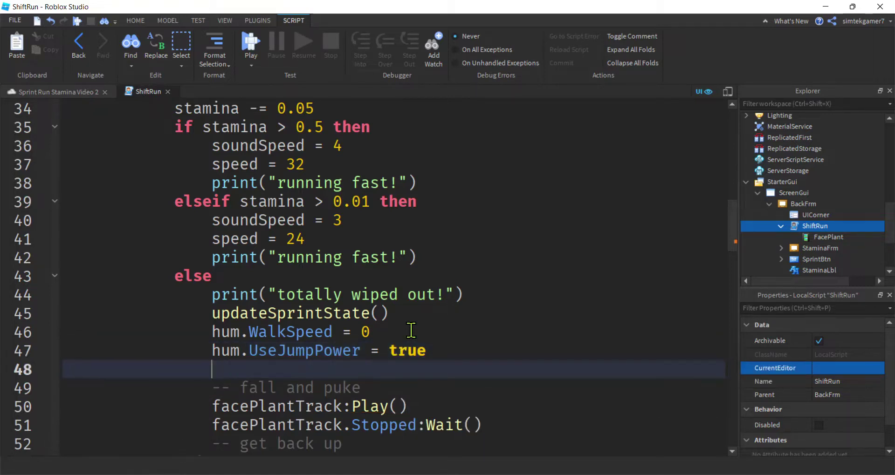
{"action": "type", "text": "hum."}
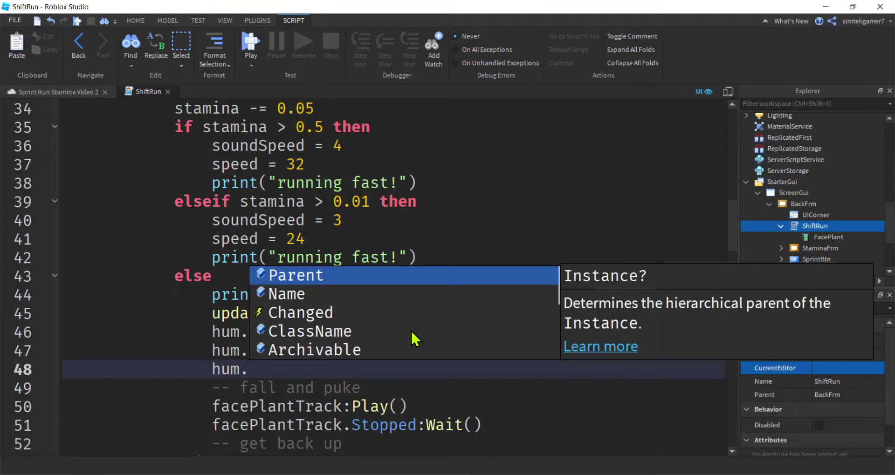
{"action": "type", "text": "JumpPo"}
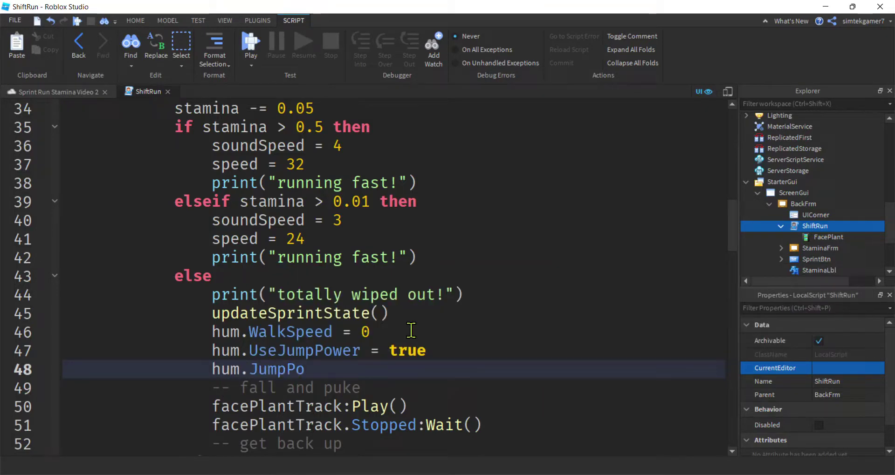
{"action": "type", "text": "w"}
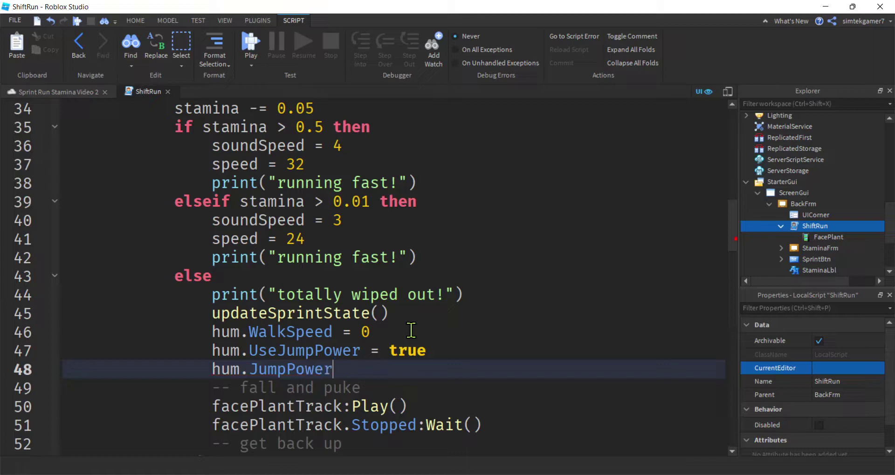
{"action": "type", "text": "er"}
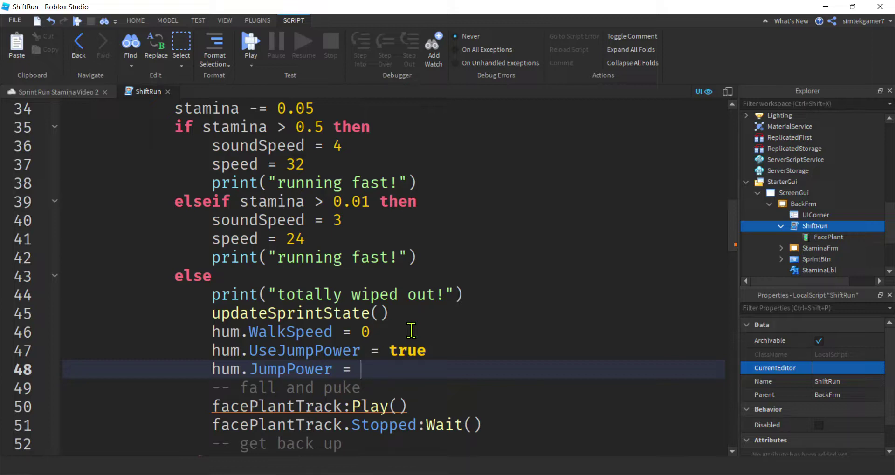
{"action": "type", "text": "= 10"}
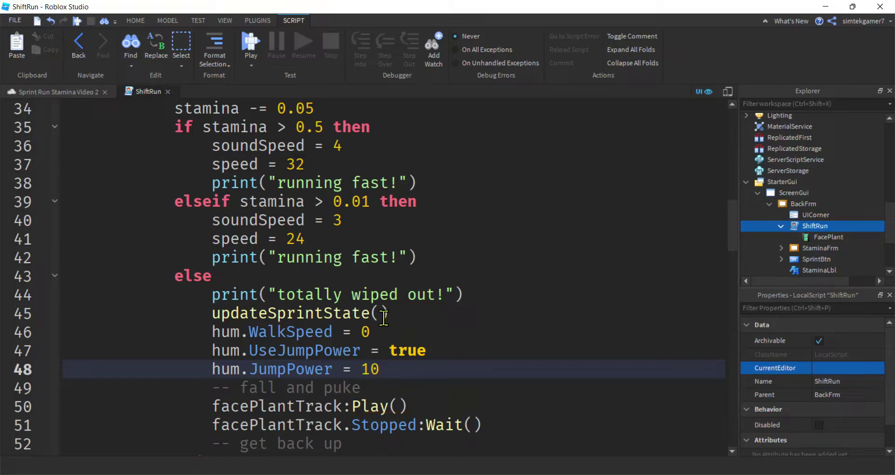
{"action": "scroll", "coordinate": [383, 317], "scroll_direction": "down", "scroll_amount": 1}
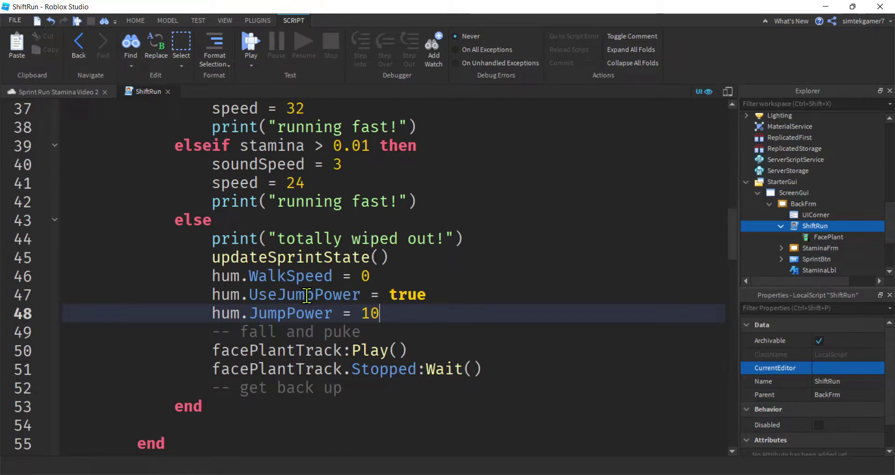
{"action": "scroll", "coordinate": [322, 299], "scroll_direction": "down", "scroll_amount": 1}
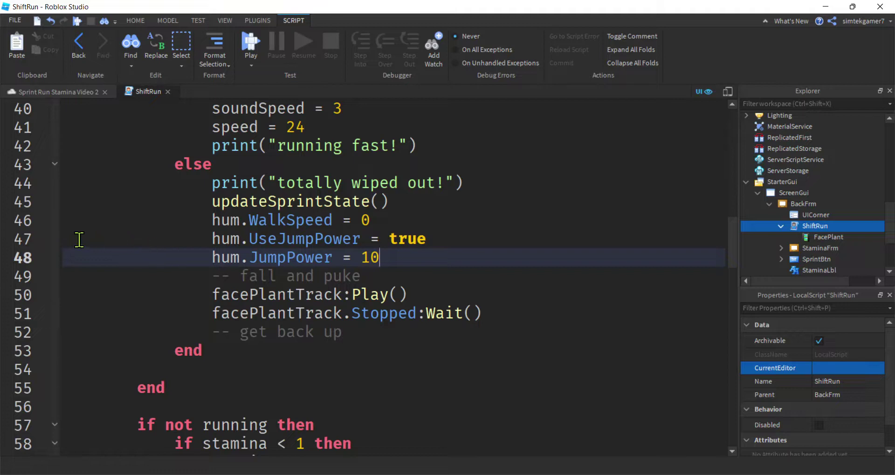
- Duplicate the jump power lines after facePlantTrack.Stopped:Wait(), keeping only hum.JumpPower and changing 10 to 50
{"action": "left_click_drag", "start_coordinate": [71, 240], "coordinate": [413, 256]}
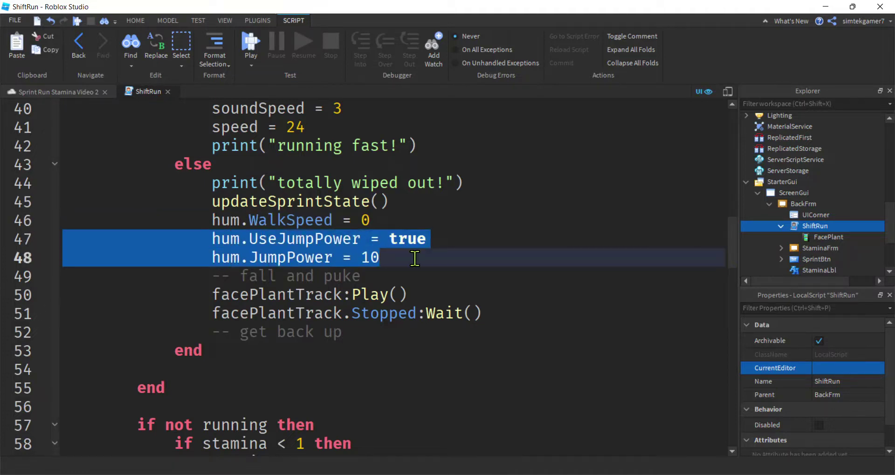
{"action": "right_click", "coordinate": [315, 252]}
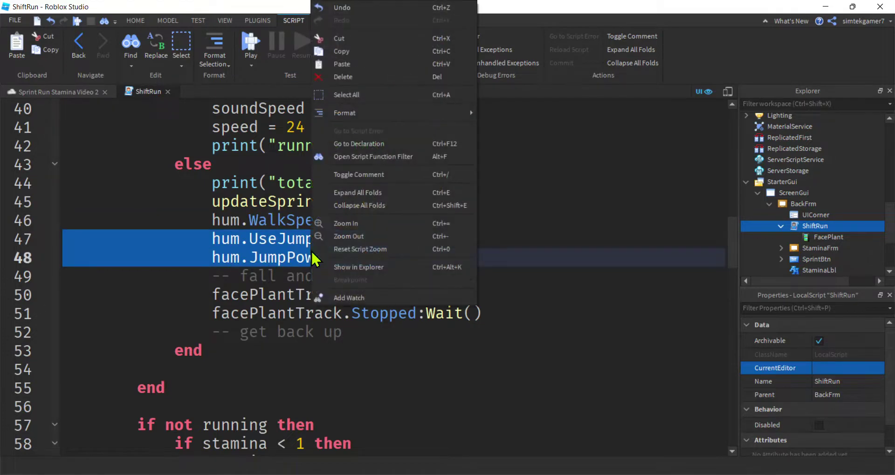
{"action": "left_click", "coordinate": [345, 60]}
{"action": "left_click", "coordinate": [516, 312]}
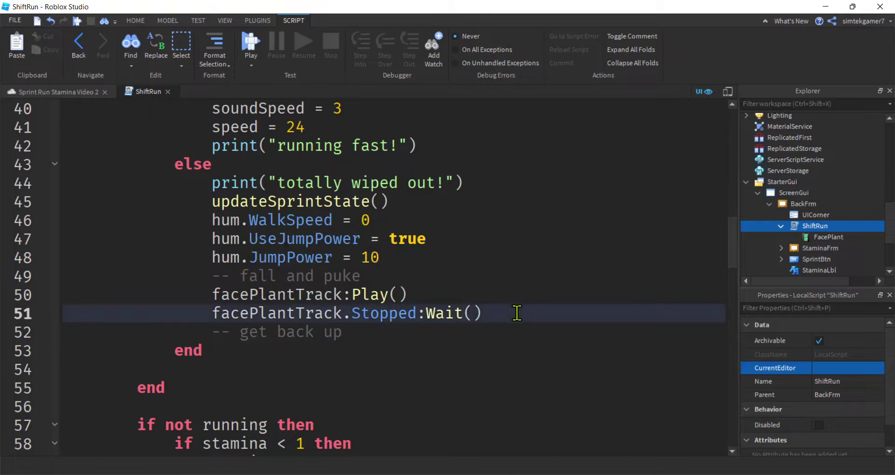
{"action": "key", "text": "Return"}
{"action": "key", "text": "ctrl+v"}
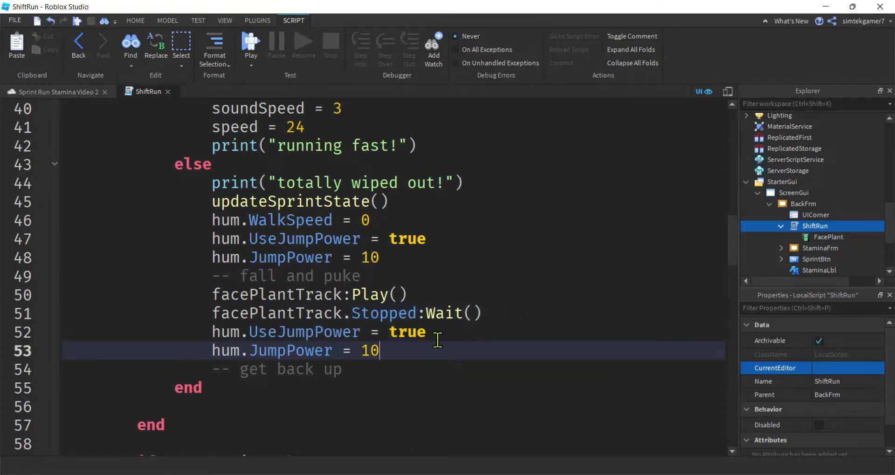
{"action": "left_click_drag", "start_coordinate": [212, 332], "coordinate": [473, 336]}
{"action": "key", "text": "BackSpace"}
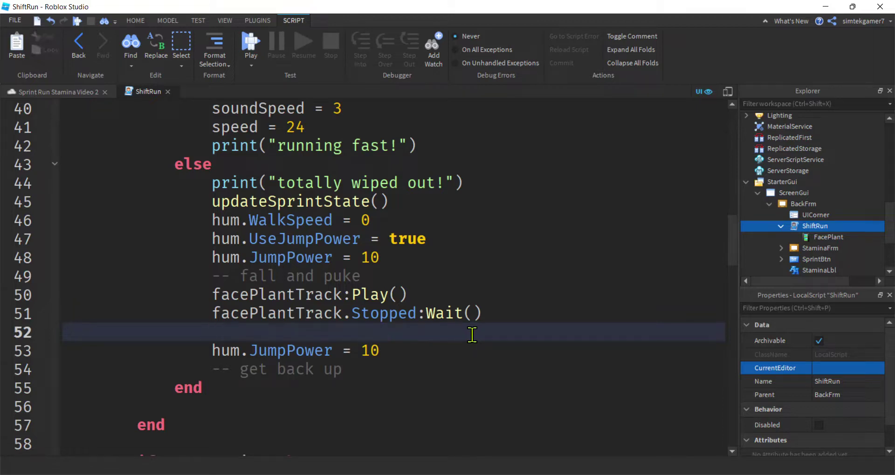
{"action": "left_click", "coordinate": [390, 350]}
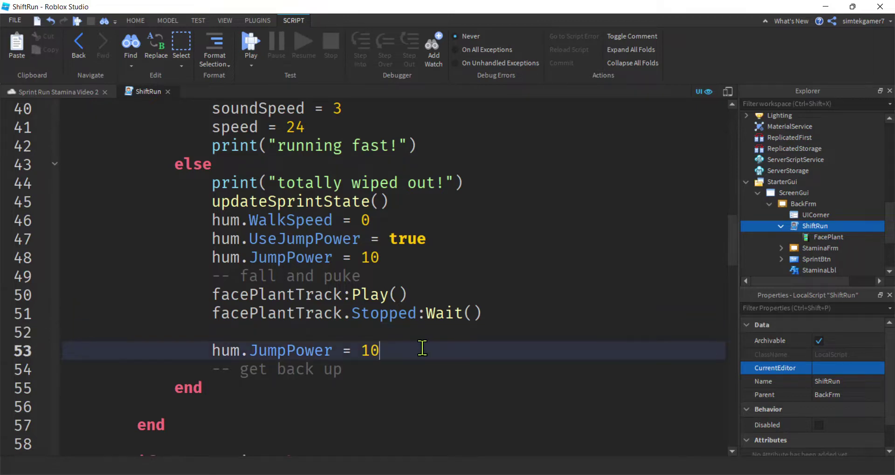
{"action": "key", "text": "BackSpace"}
{"action": "key", "text": "BackSpace"}
- Start a playtest, begin sprinting, and show the Output panel from View
{"action": "left_click", "coordinate": [251, 42]}
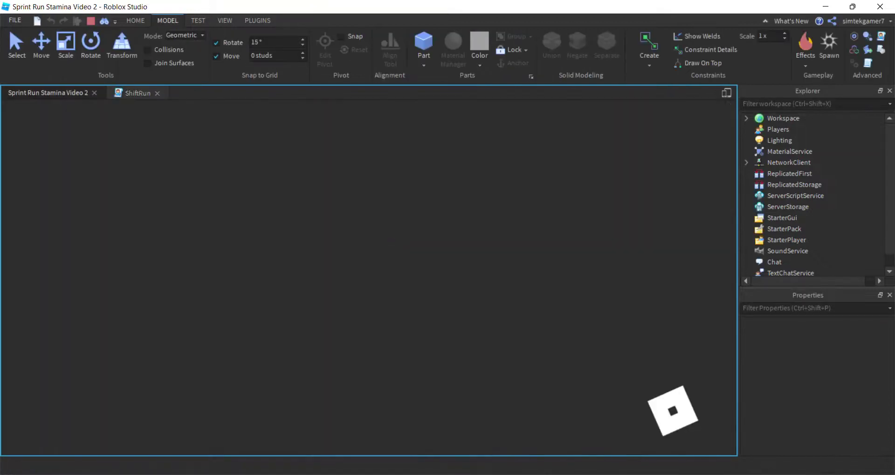
{"action": "key", "text": "w"}
{"action": "key", "text": "shift"}
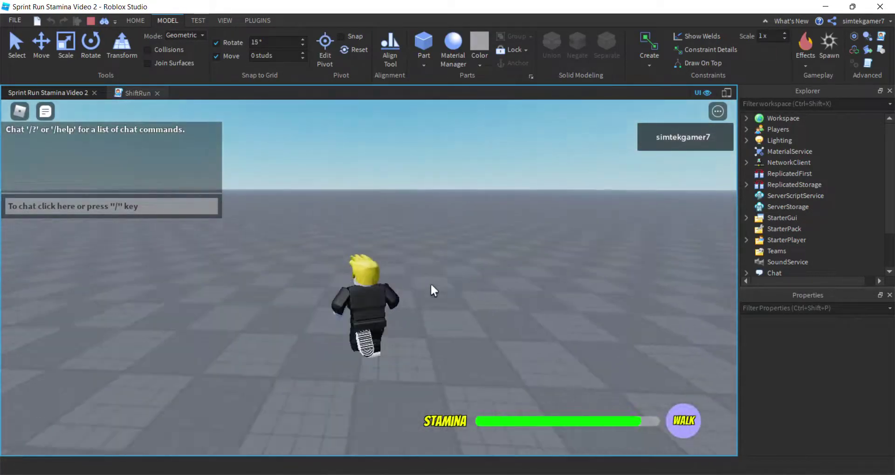
{"action": "key", "text": "d"}
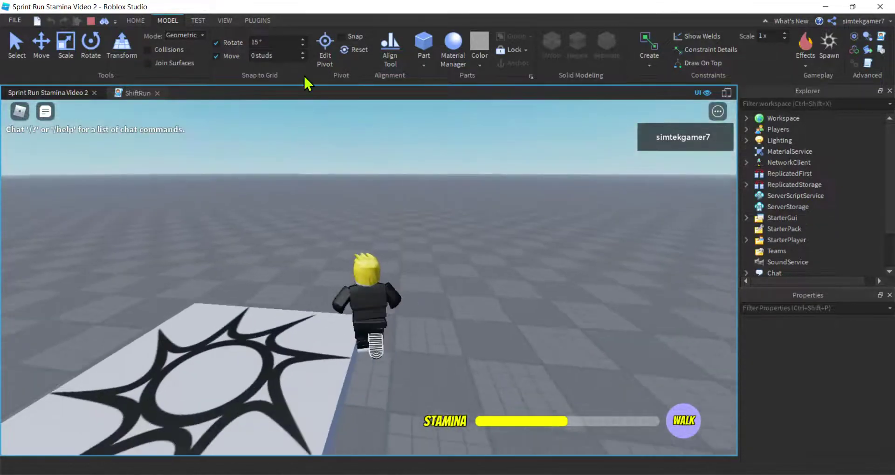
{"action": "left_click", "coordinate": [225, 21]}
{"action": "left_click", "coordinate": [171, 36]}
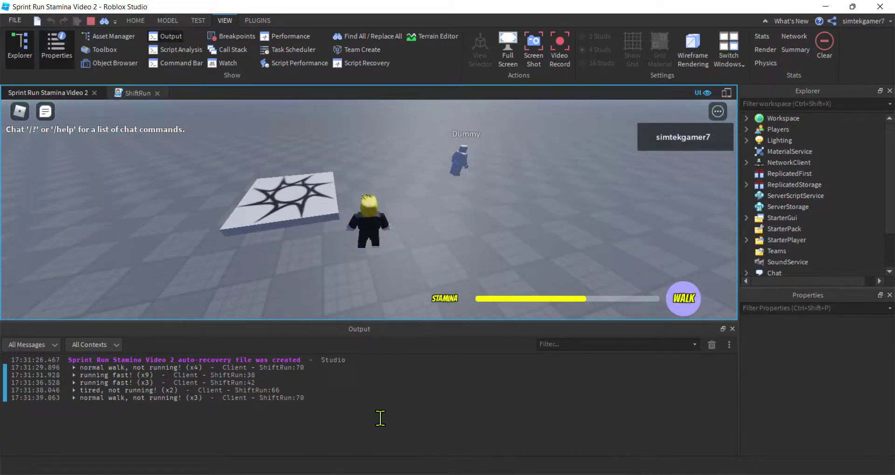
- Sprint until stamina runs out and watch the avatar face-plant, printing "puking!!!", then get up
{"action": "key", "text": "shift"}
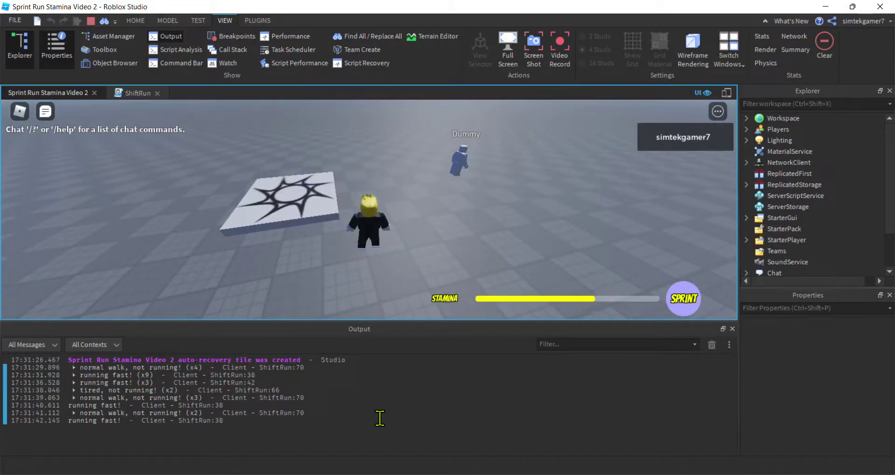
{"action": "key", "text": "shift"}
{"action": "scroll", "coordinate": [379, 418], "scroll_direction": "up", "scroll_amount": 2, "text": "ctrl"}
{"action": "key", "text": "shift"}
{"action": "scroll", "coordinate": [376, 422], "scroll_direction": "up", "scroll_amount": 1, "text": "ctrl"}
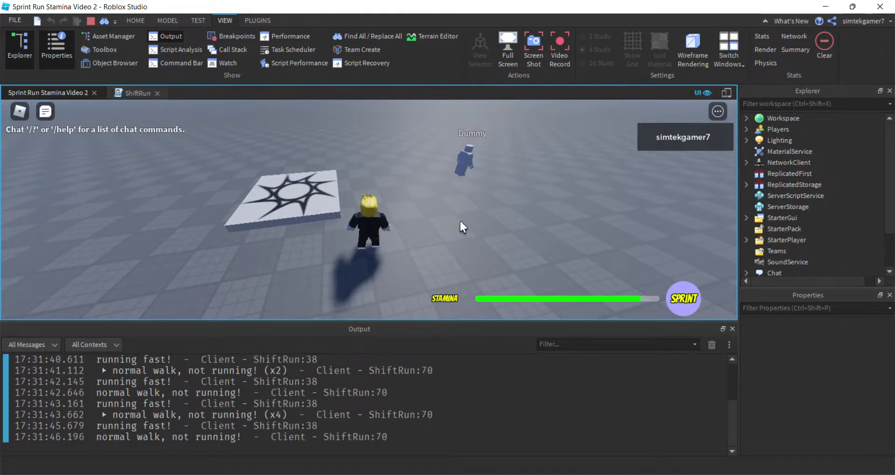
{"action": "key", "text": "shift"}
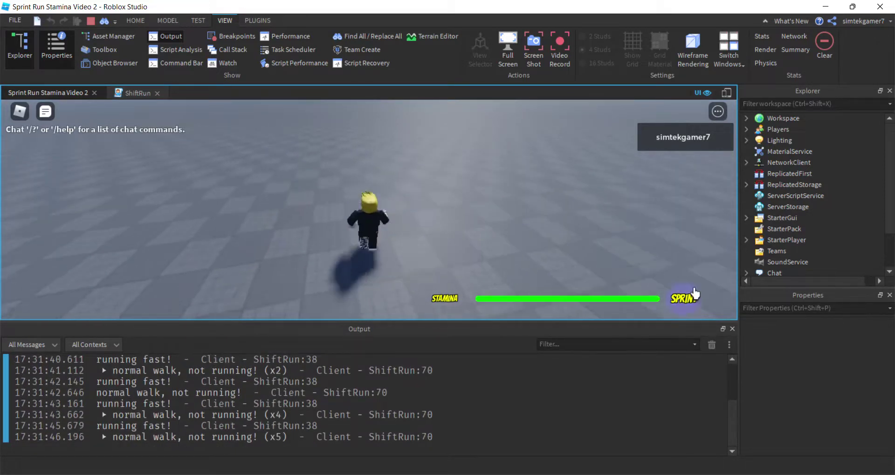
{"action": "left_click", "coordinate": [685, 297]}
{"action": "key", "text": "w"}
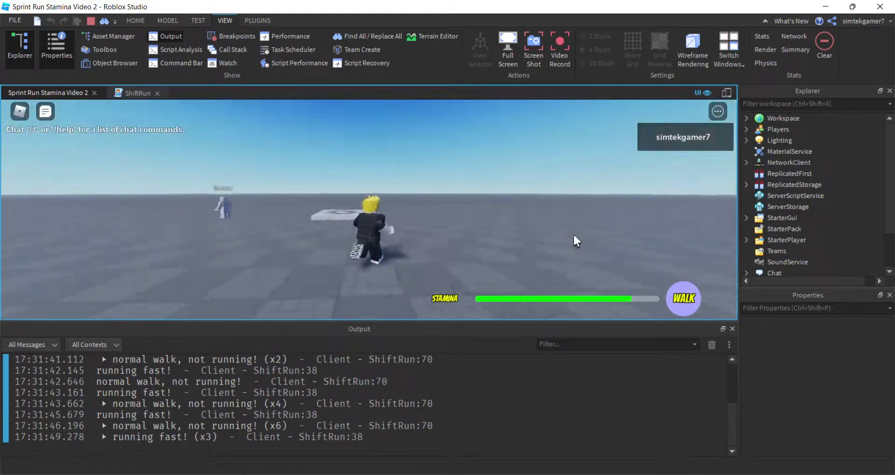
{"action": "key", "text": "w"}
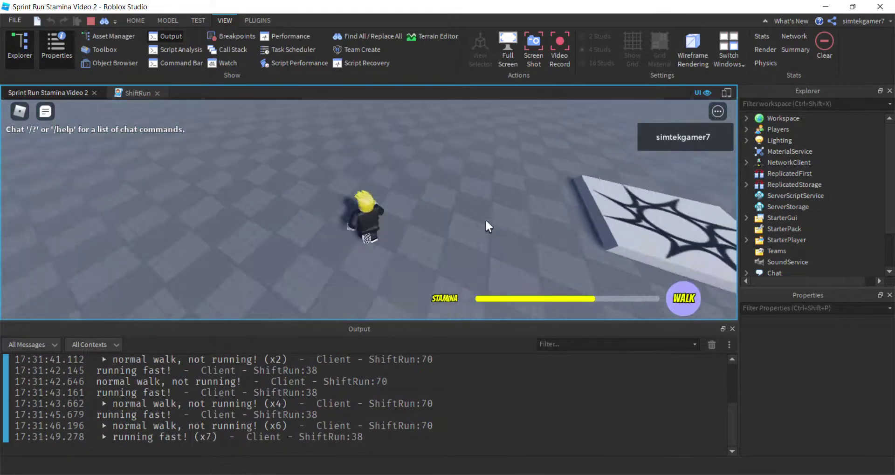
{"action": "key", "text": "w"}
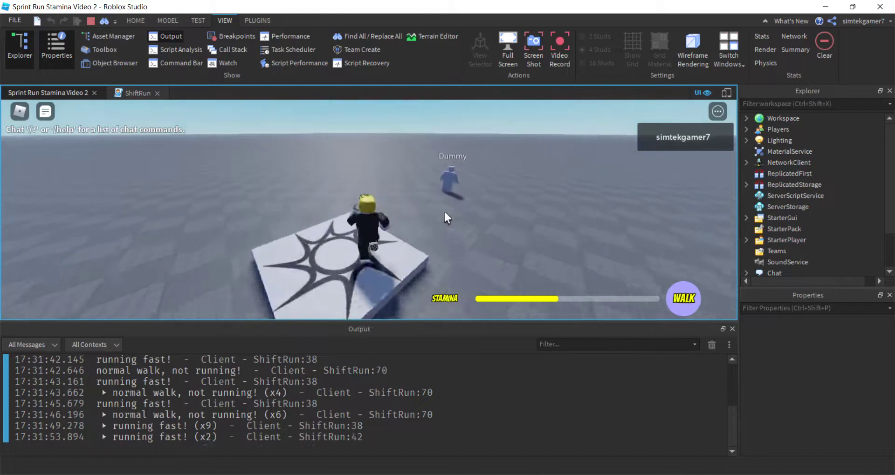
{"action": "key", "text": "w"}
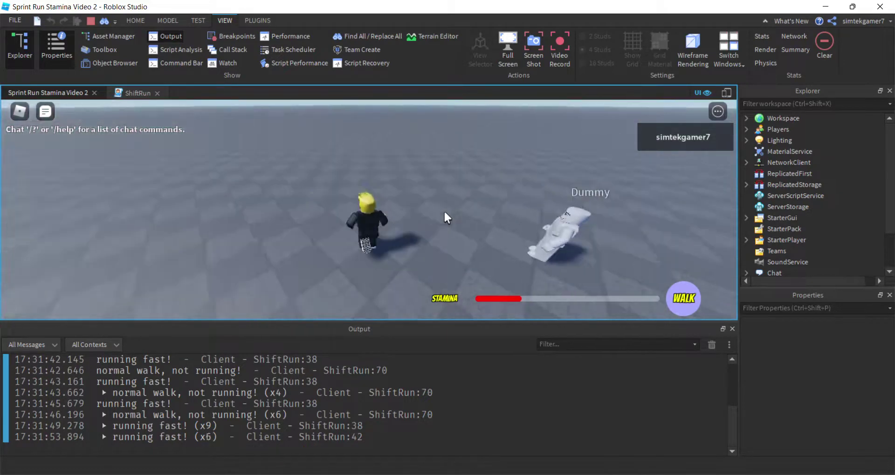
{"action": "key", "text": "w"}
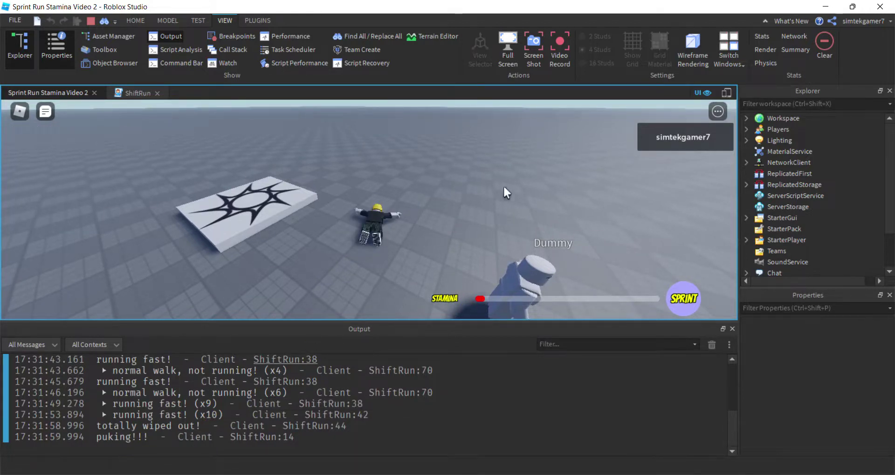
{"action": "right_click_drag", "start_coordinate": [545, 172], "coordinate": [538, 175]}
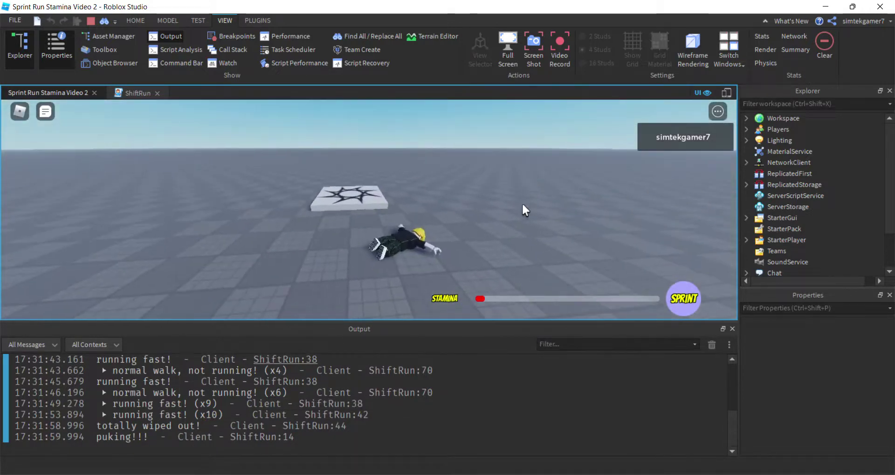
{"action": "right_click_drag", "start_coordinate": [522, 202], "coordinate": [512, 206]}
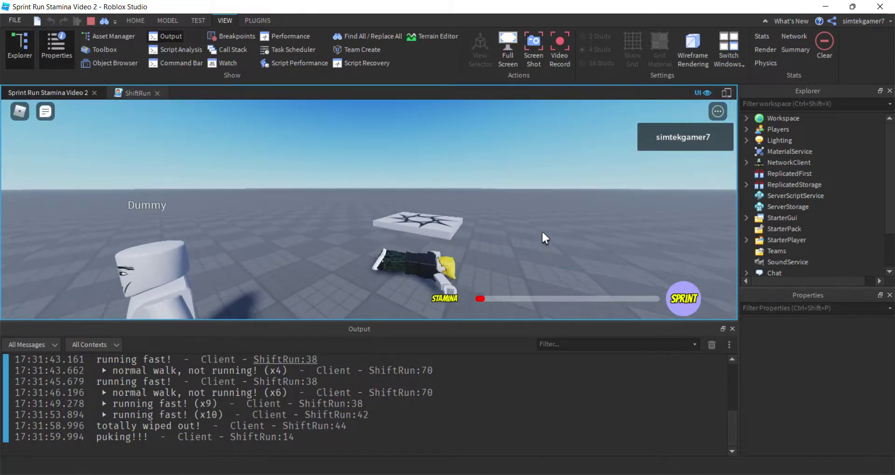
{"action": "right_click_drag", "start_coordinate": [542, 230], "coordinate": [541, 231]}
- Walk on while stamina recovers, then sprint again for a second test
{"action": "key", "text": "w"}
{"action": "key", "text": "w"}
{"action": "key", "text": "shift"}
{"action": "key", "text": "shift"}
{"action": "key", "text": "shift"}
{"action": "key", "text": "shift"}
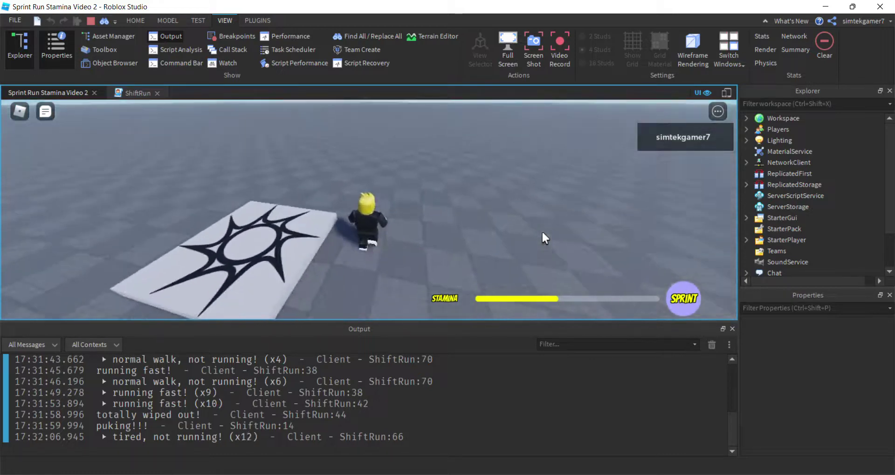
{"action": "key", "text": "shift"}
{"action": "key", "text": "w"}
{"action": "key", "text": "w"}
{"action": "key", "text": "shift"}
{"action": "key", "text": "shift"}
{"action": "key", "text": "shift"}
{"action": "key", "text": "shift"}
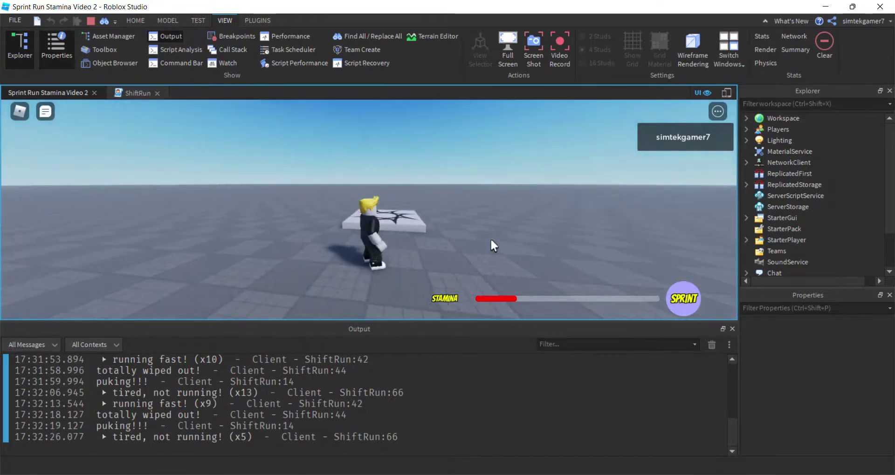
- Switch back to the ShiftRun script, review the get back up section, and close the Output panel
{"action": "left_click", "coordinate": [134, 93]}
{"action": "scroll", "coordinate": [211, 160], "scroll_direction": "down", "scroll_amount": 3}
{"action": "left_click_drag", "start_coordinate": [232, 205], "coordinate": [341, 204]}
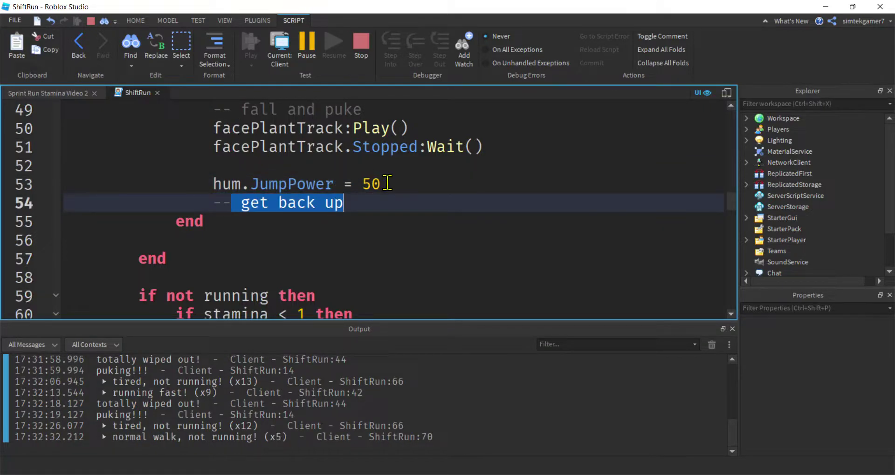
{"action": "scroll", "coordinate": [438, 243], "scroll_direction": "up", "scroll_amount": 8}
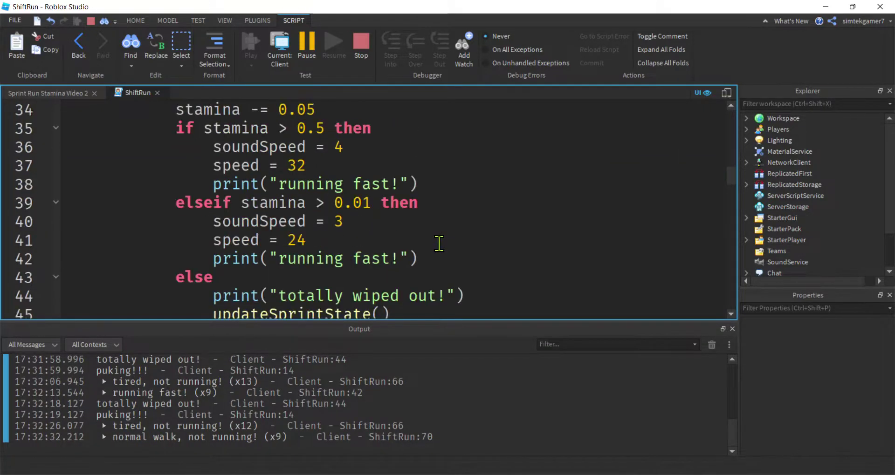
{"action": "scroll", "coordinate": [439, 243], "scroll_direction": "down", "scroll_amount": 6}
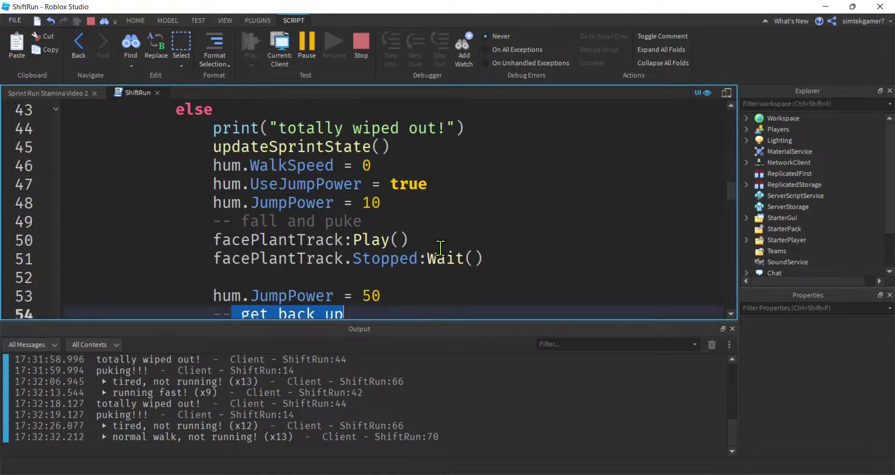
{"action": "left_click", "coordinate": [732, 329]}
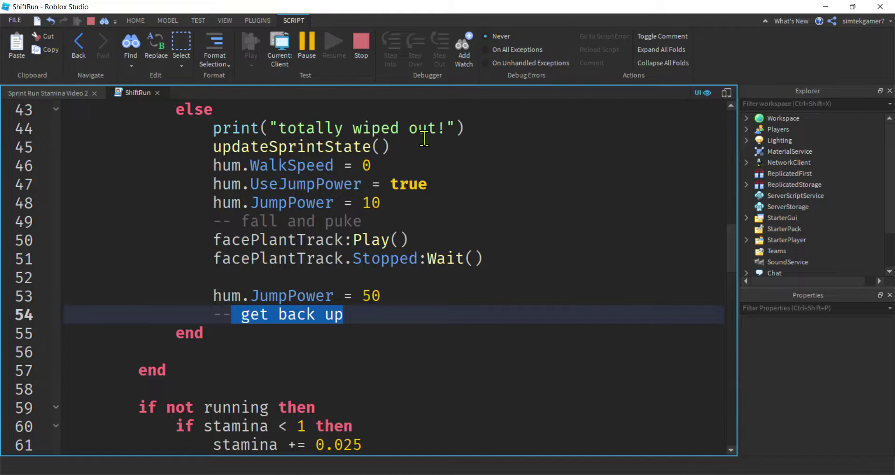